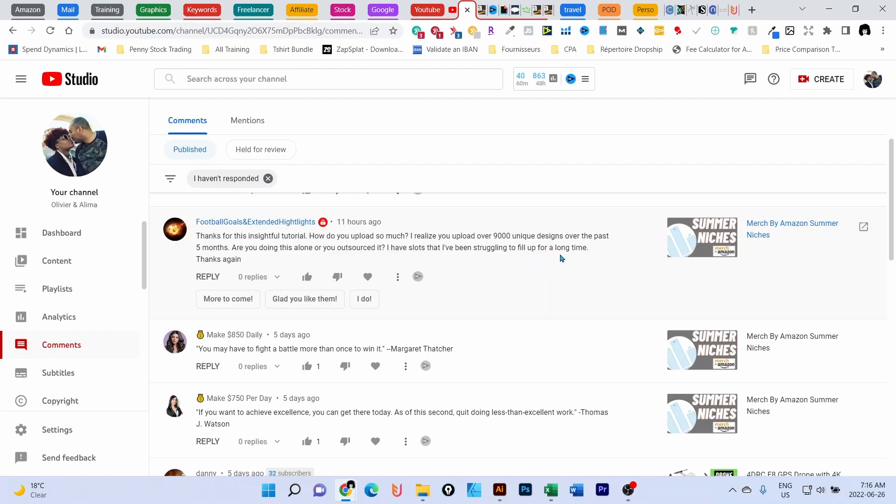
Review the Scalable Designs outline in Word line by line, from finding niches to uploading on autopilot
key(ctrl+1)
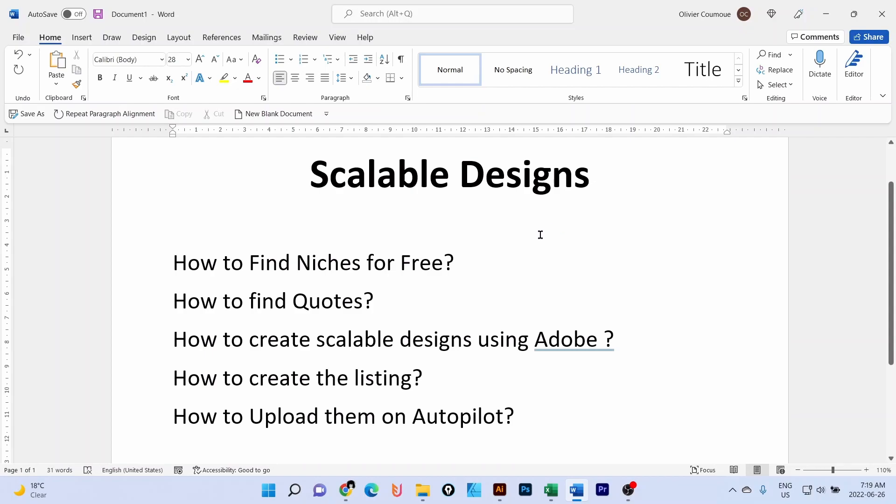
drag(177, 264, 481, 256)
click(276, 303)
drag(174, 302, 385, 308)
drag(173, 342, 602, 354)
click(606, 345)
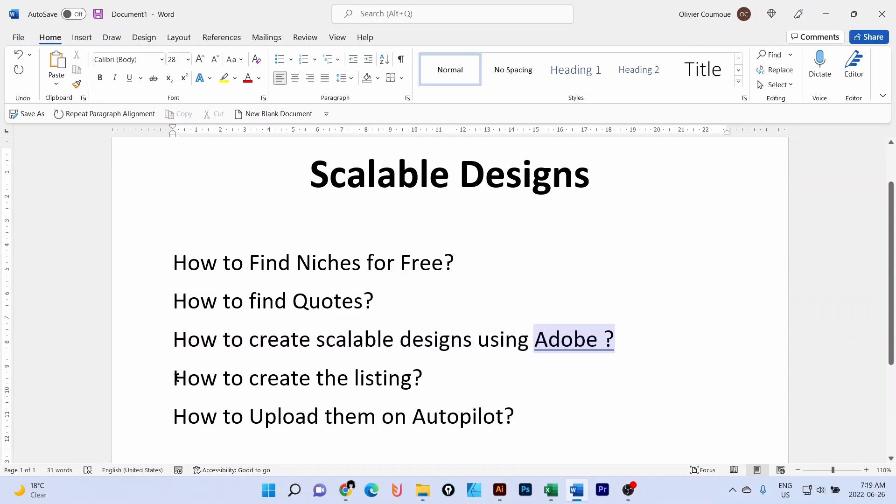
drag(173, 379, 443, 377)
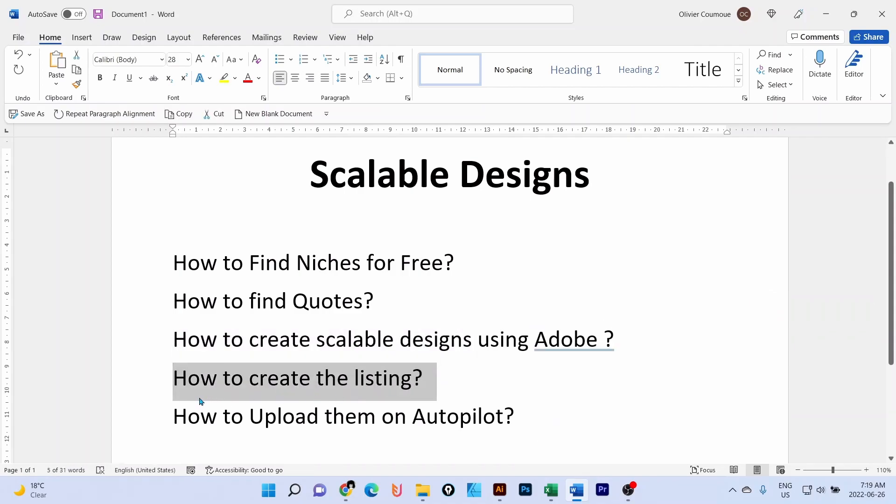
drag(174, 417, 510, 425)
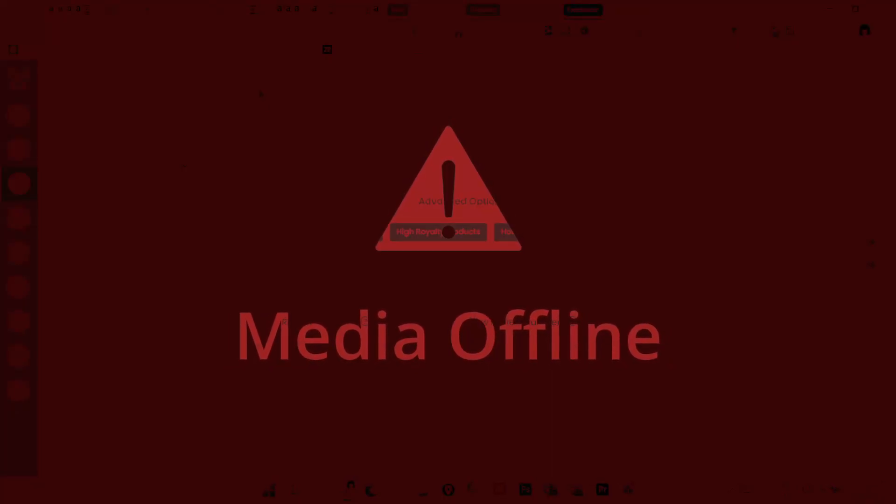
Switch to PodCs in the browser and open Products Research from the Merch By Amazon tools
mouse_move(25, 87)
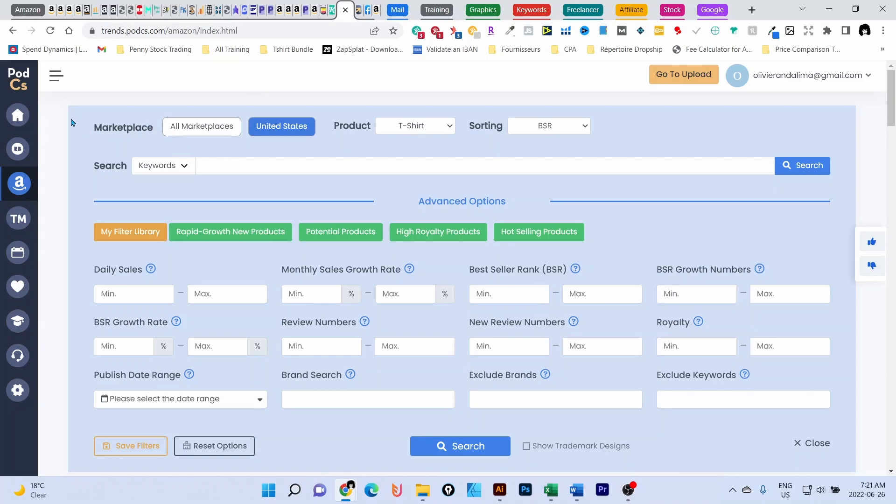
mouse_move(30, 178)
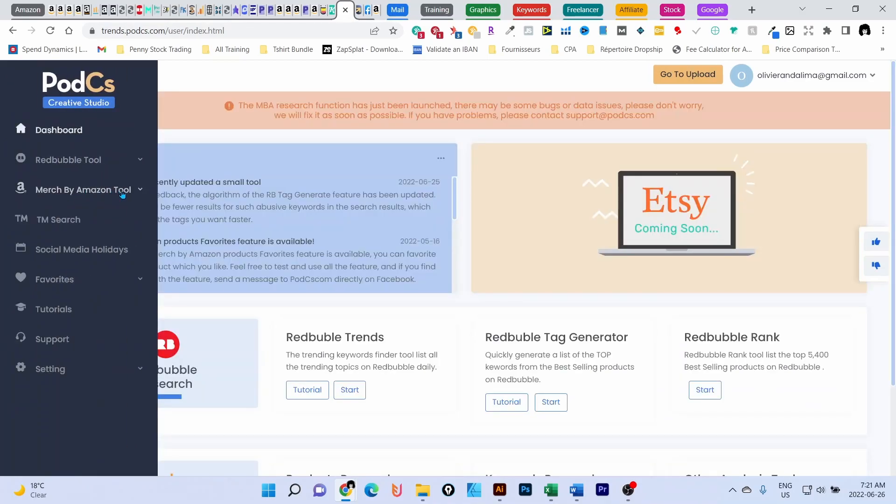
click(122, 195)
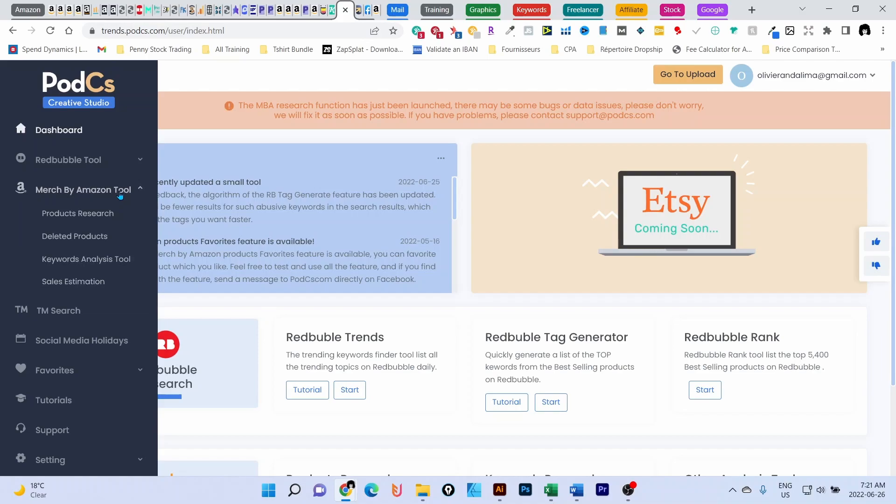
click(87, 217)
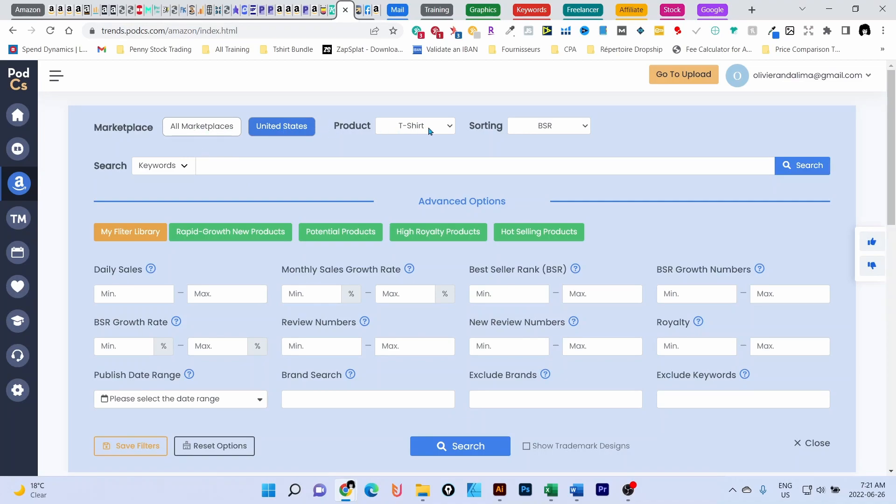
Check the sorting options and search United States T-shirt products sorted by BSR
click(583, 127)
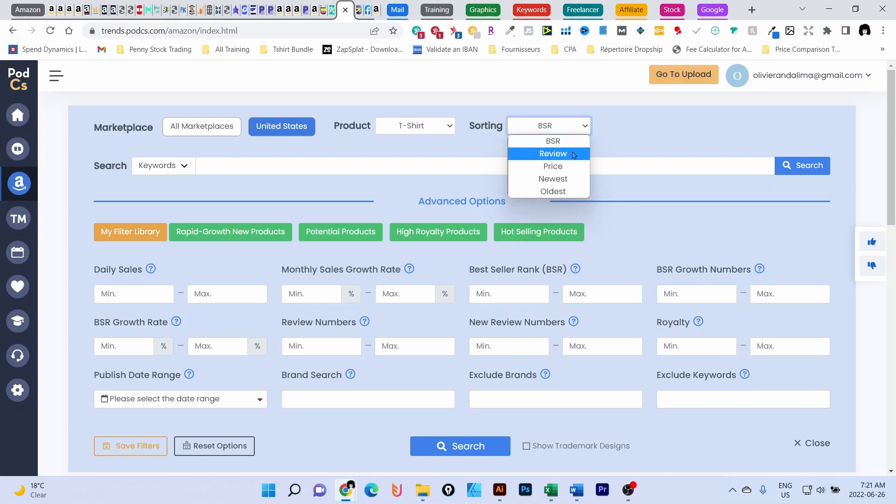
click(640, 135)
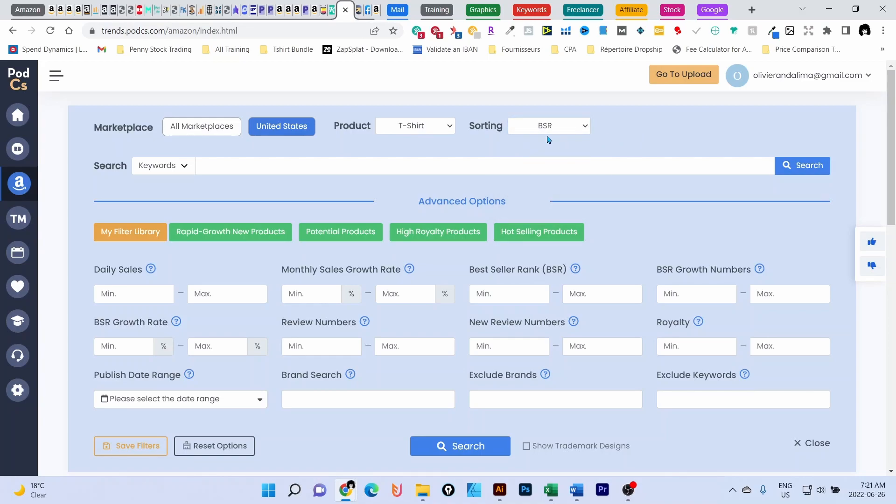
scroll(199, 198, down, 3)
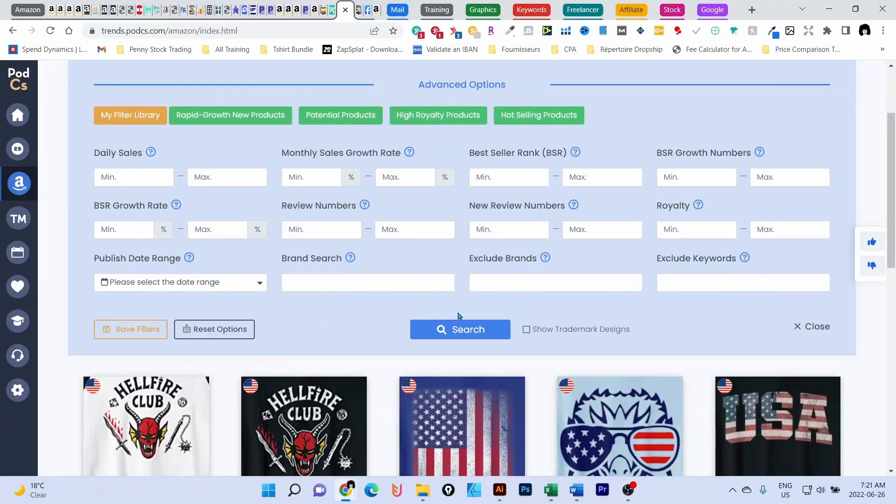
click(465, 331)
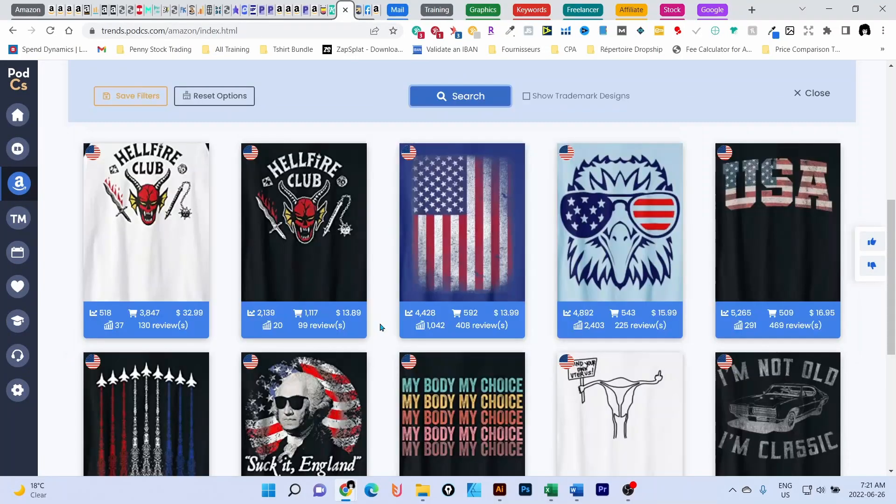
Exclude the keyword "usa" and rerun the product search
scroll(394, 334, up, 3)
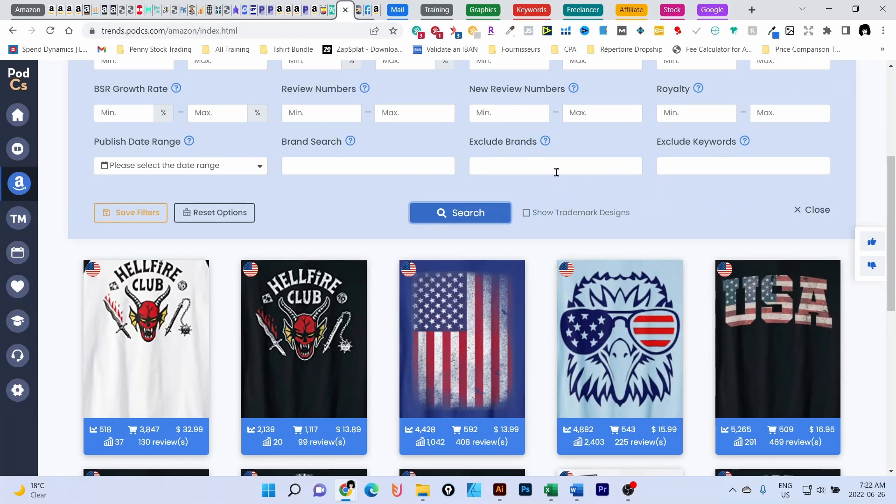
click(709, 166)
text(usa)
click(422, 219)
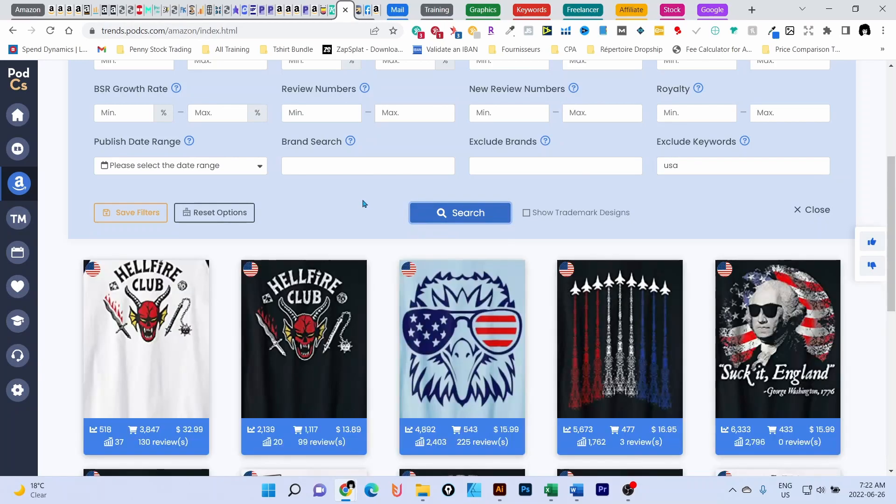
Examine the best-selling T-shirt results for niches and phrases suited to scalable text designs
scroll(345, 228, down, 1)
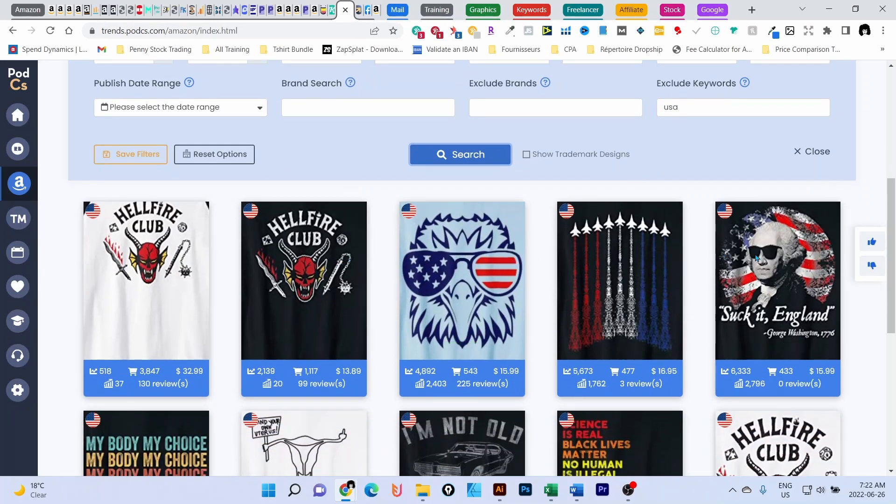
scroll(607, 224, down, 2)
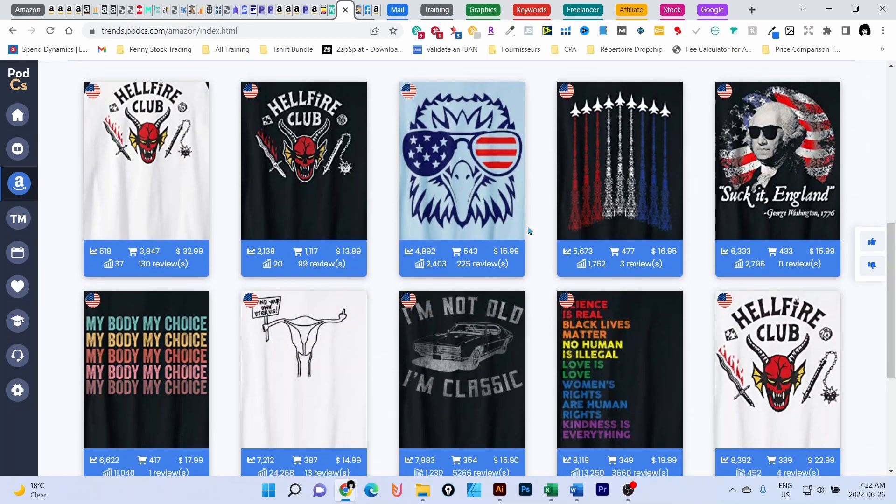
scroll(529, 230, down, 2)
scroll(529, 231, down, 1)
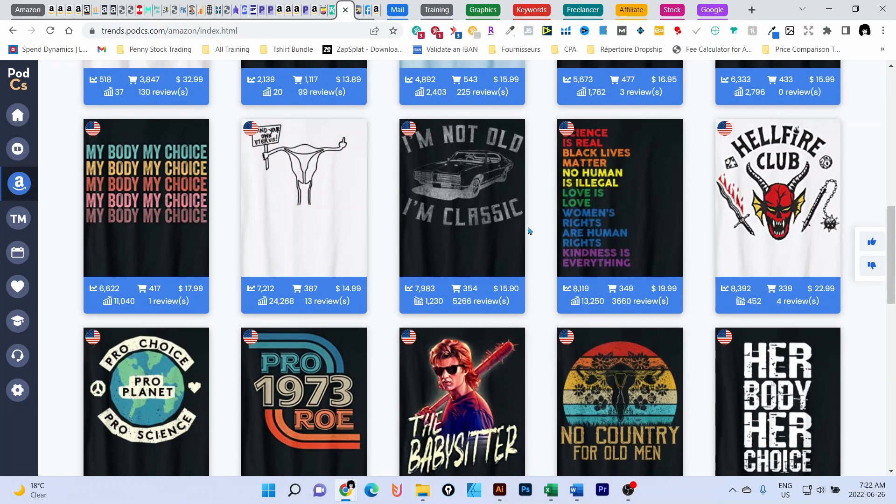
scroll(529, 231, down, 1)
scroll(529, 231, up, 5)
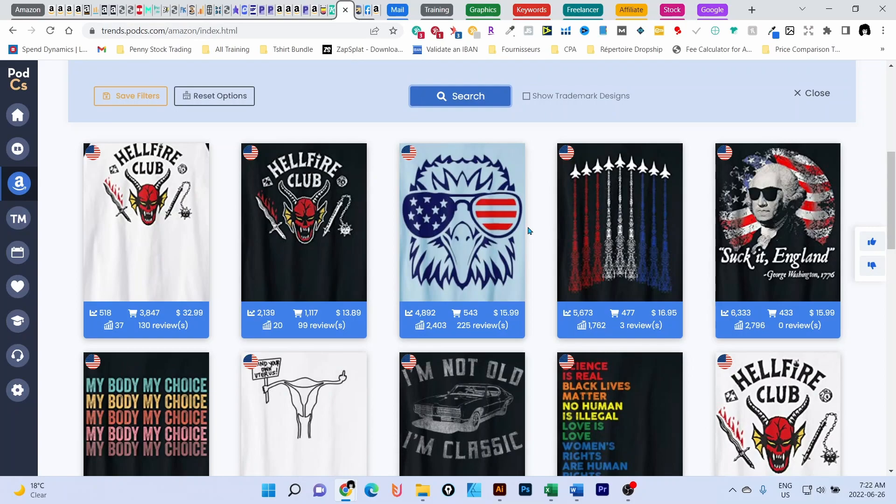
scroll(544, 257, down, 1)
scroll(545, 258, down, 3)
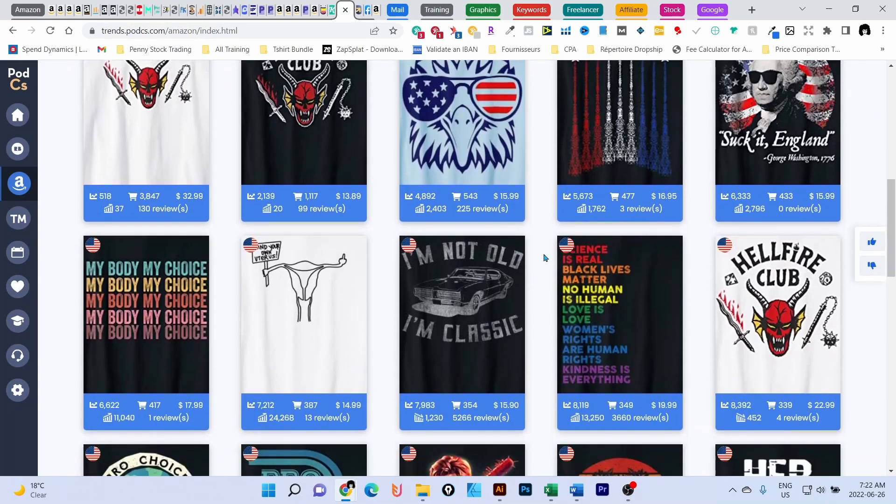
scroll(544, 257, down, 1)
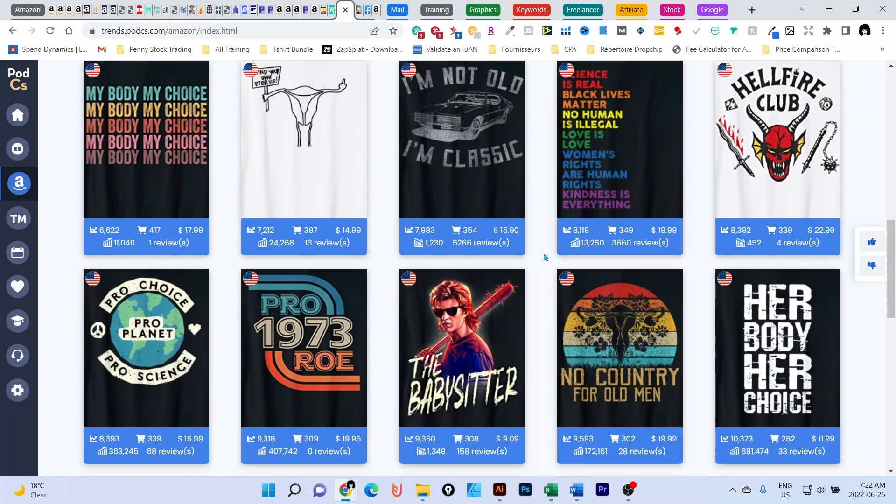
scroll(545, 257, up, 3)
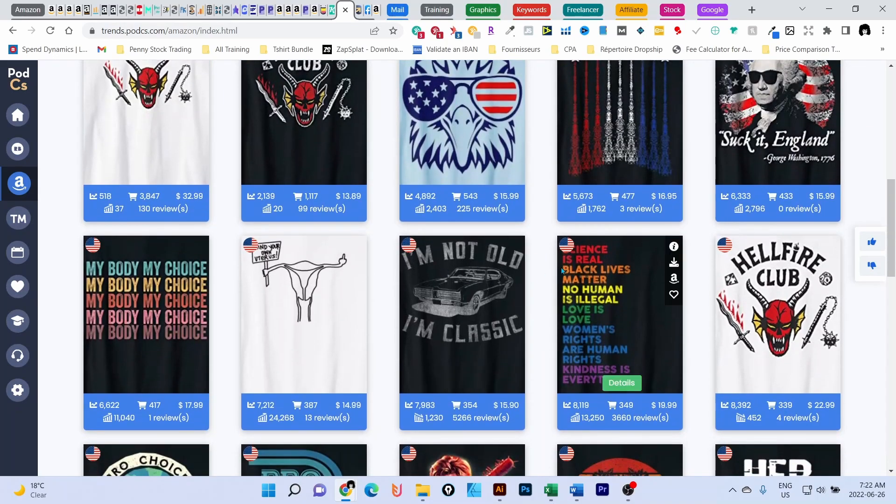
scroll(547, 275, down, 20)
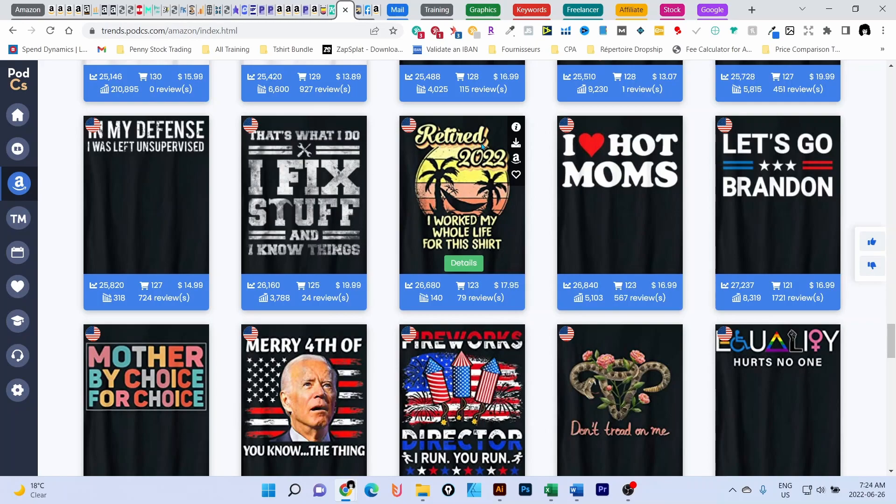
scroll(483, 147, down, 5)
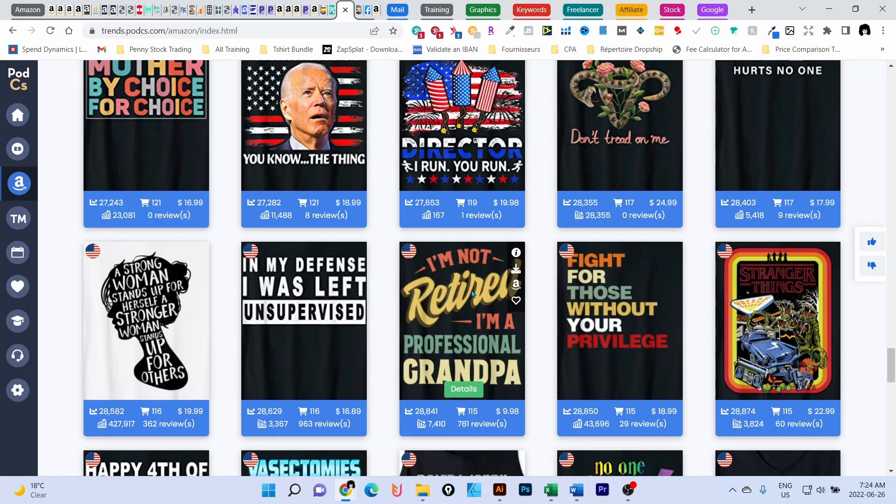
scroll(485, 294, down, 2)
scroll(485, 268, down, 9)
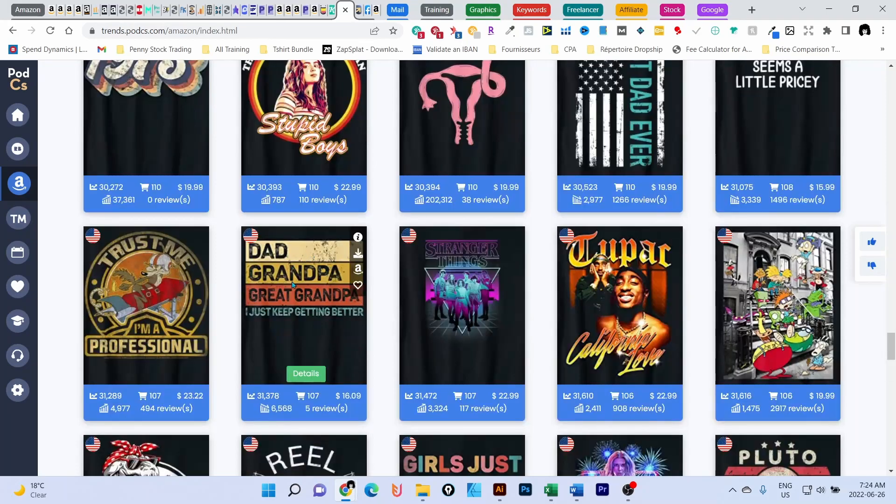
scroll(308, 273, down, 2)
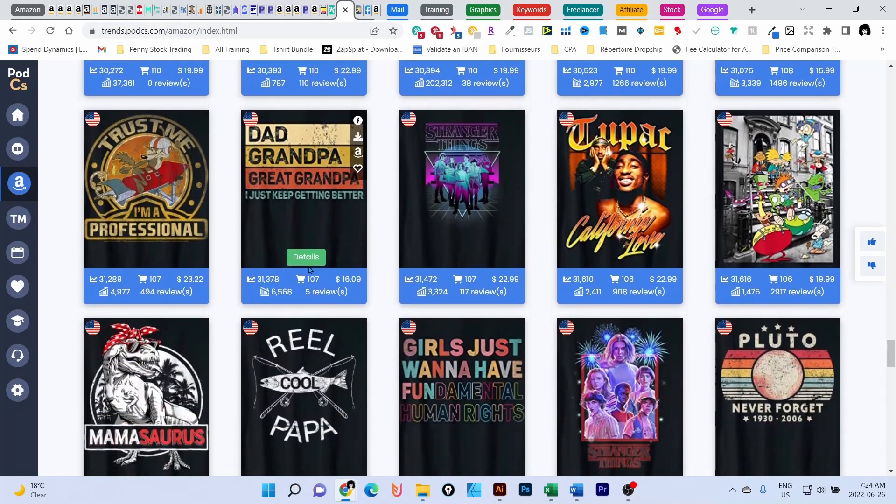
scroll(305, 271, down, 2)
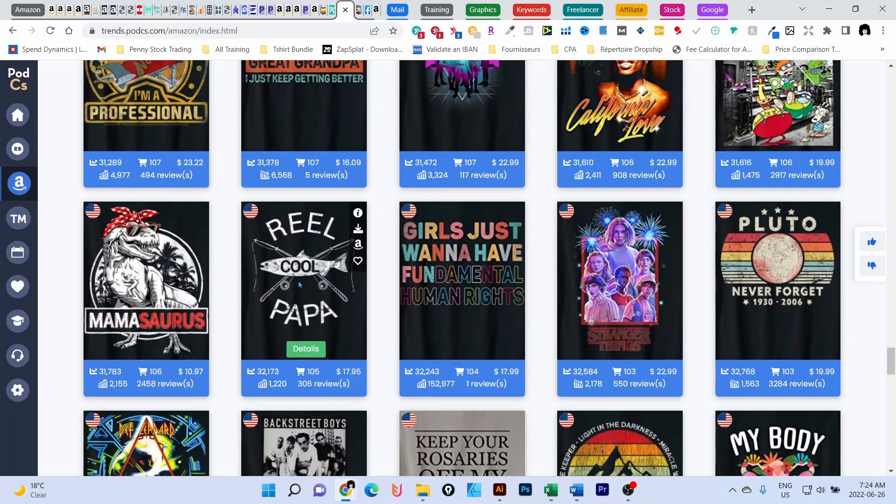
scroll(299, 271, down, 10)
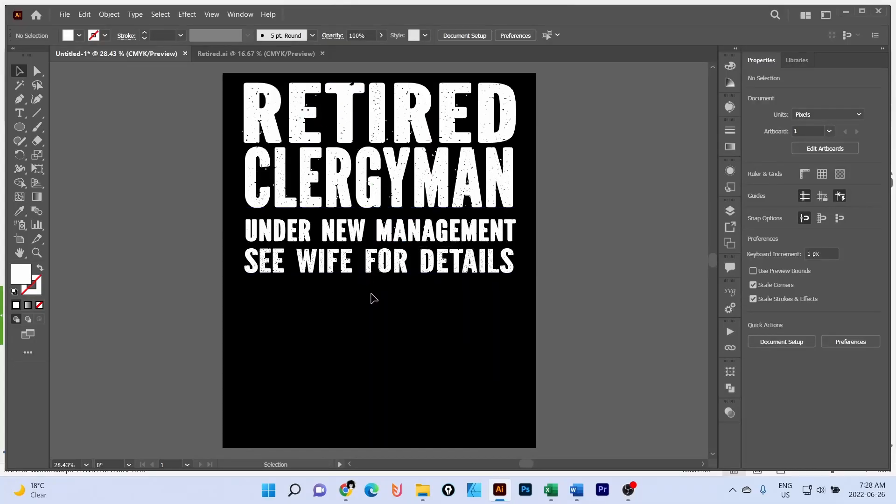
Switch to Illustrator and inspect the RETIRED artwork and the CLERGYMAN and SEE WIFE FOR DETAILS text objects in the design
drag(532, 292, 236, 96)
click(176, 138)
click(347, 109)
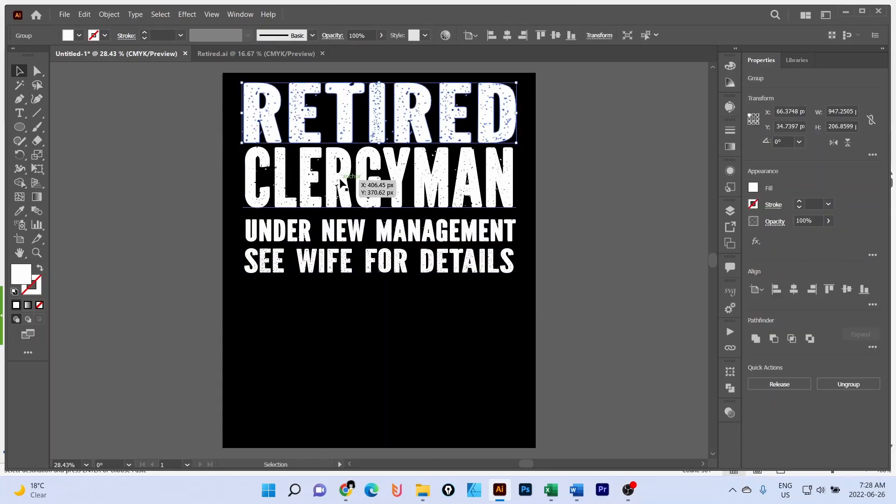
click(366, 184)
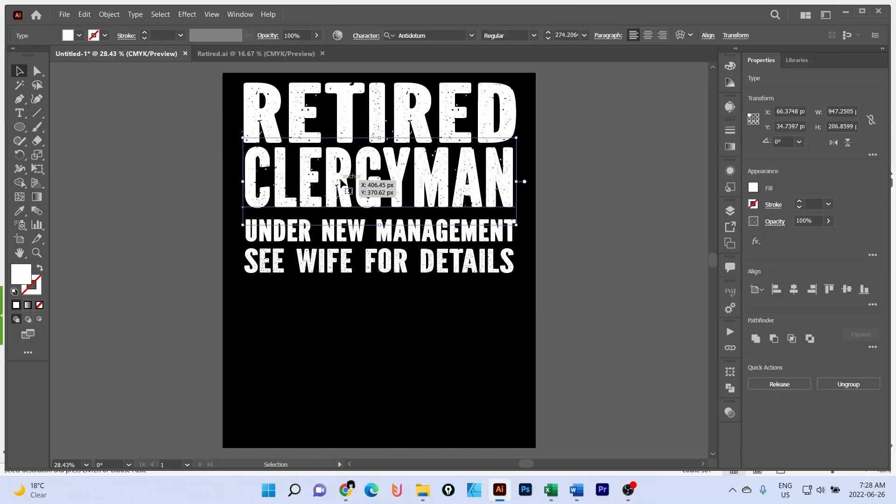
click(335, 265)
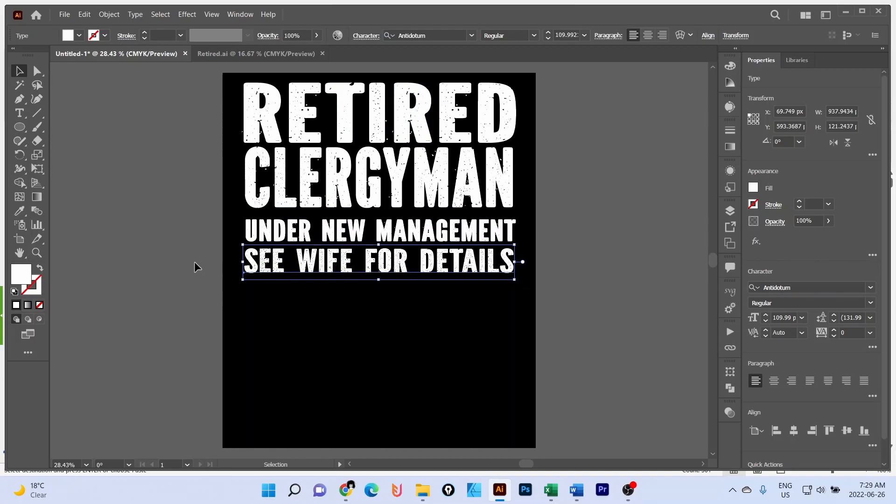
click(435, 179)
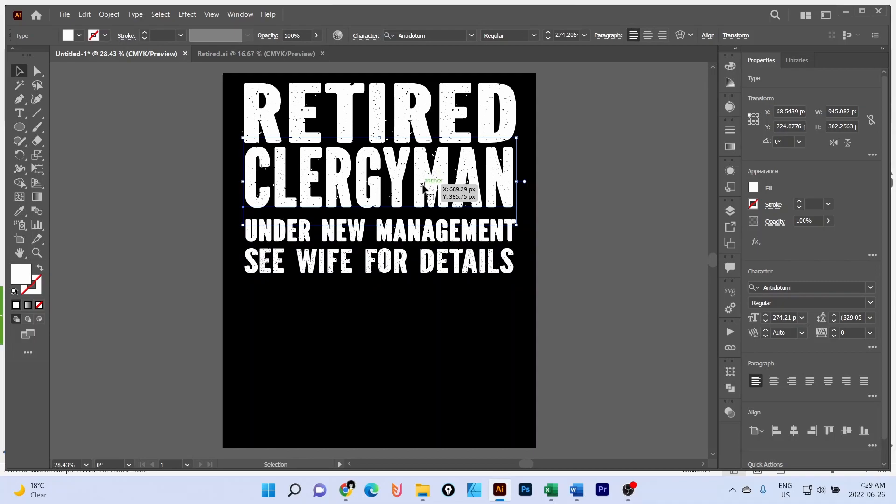
Run the VariableImporter script and load Professions.csv from the Retired folder as its data file
mouse_move(551, 490)
key(u)
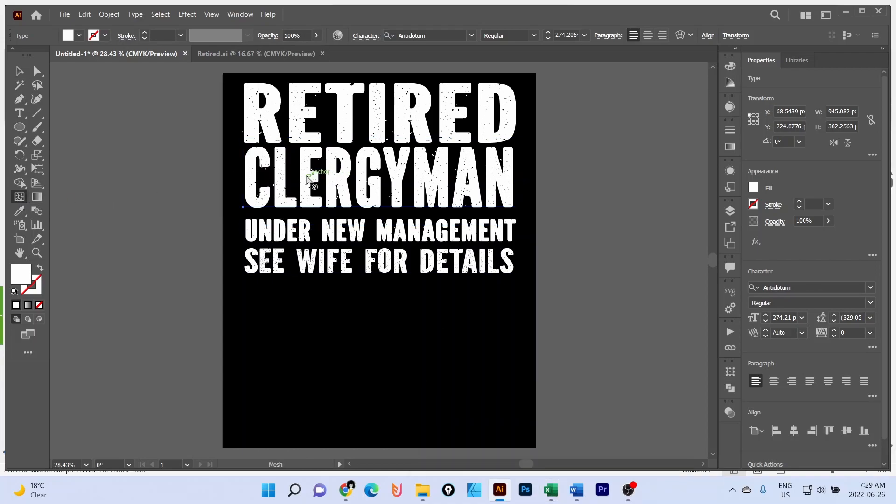
click(64, 14)
mouse_move(140, 274)
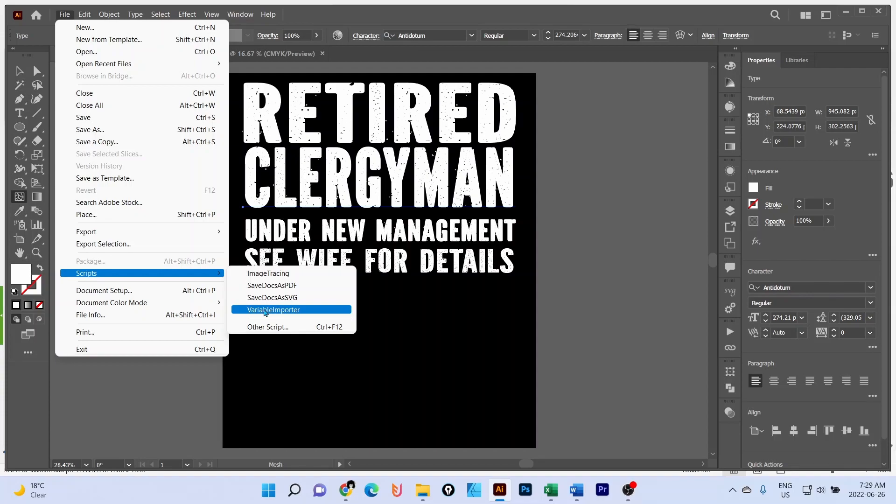
click(265, 310)
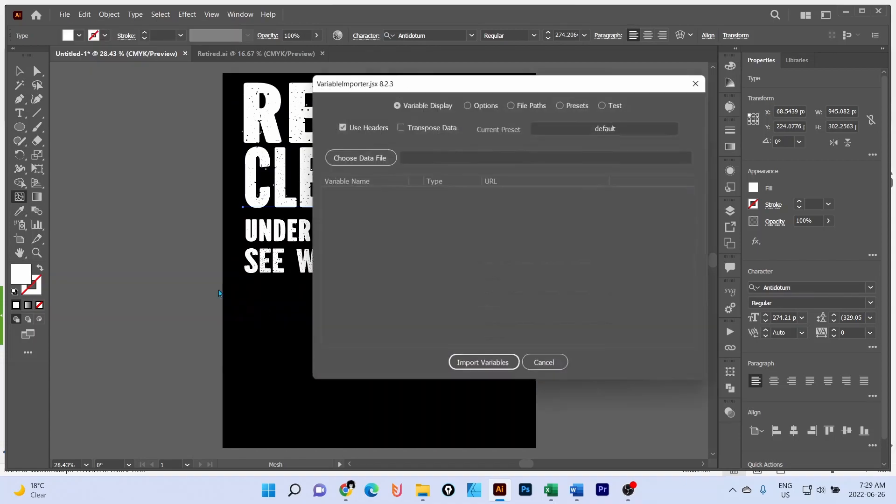
click(353, 159)
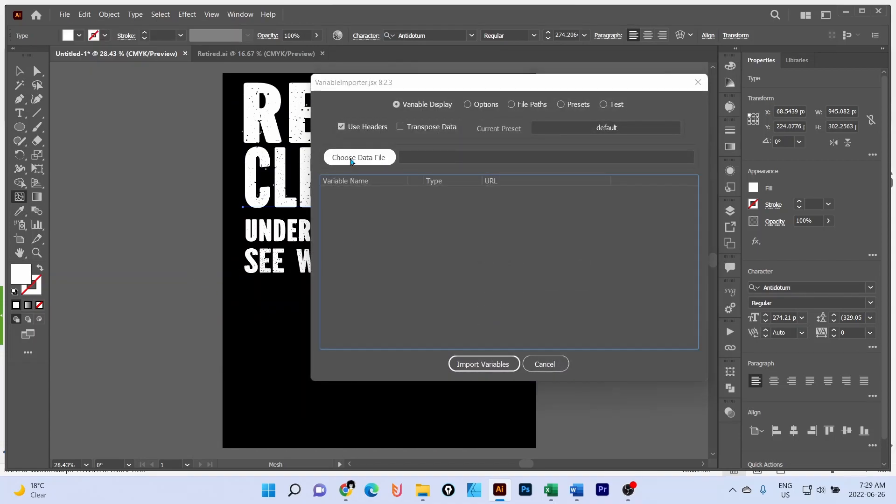
click(506, 214)
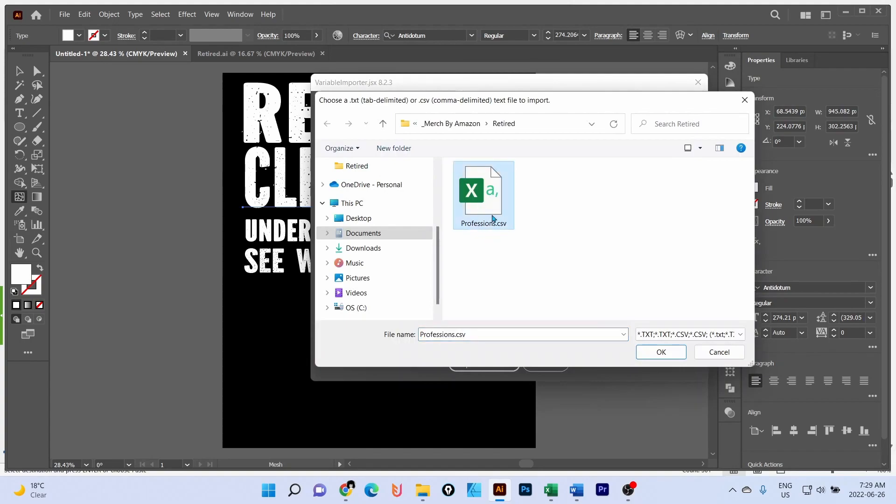
click(655, 357)
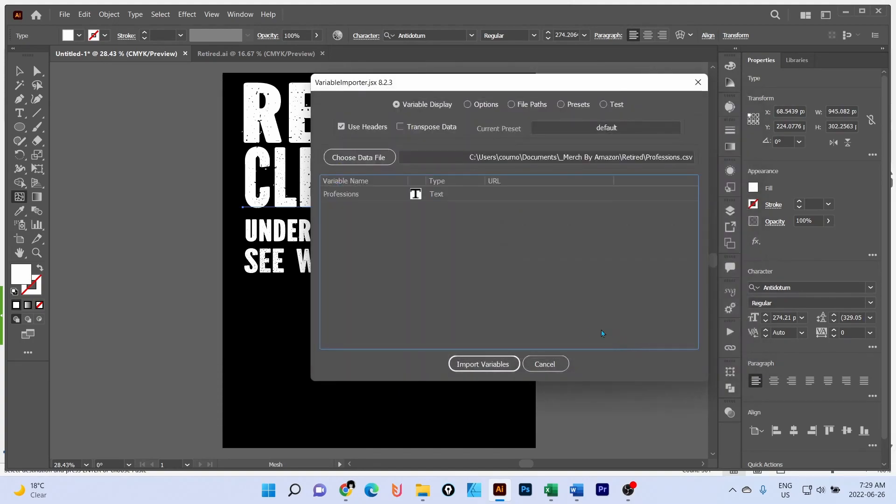
Define the dataset names as the custom text Retired, an underscore and the value of the Professions variable
click(468, 105)
click(356, 249)
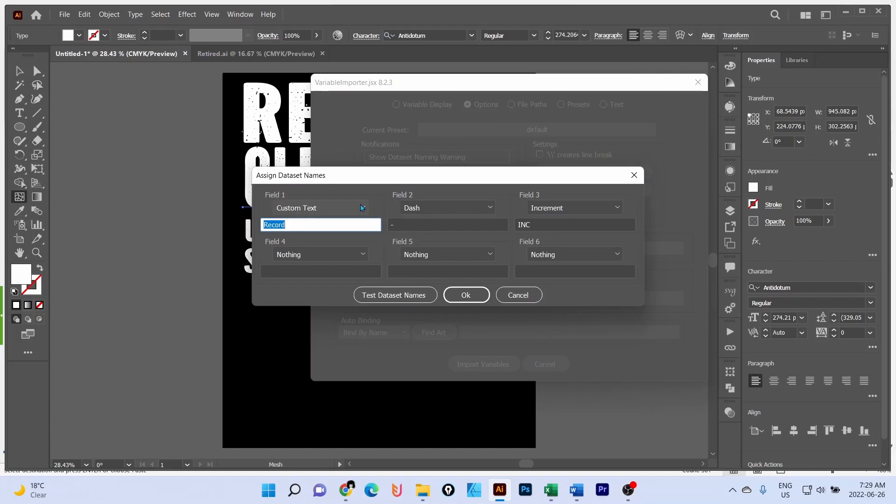
click(361, 207)
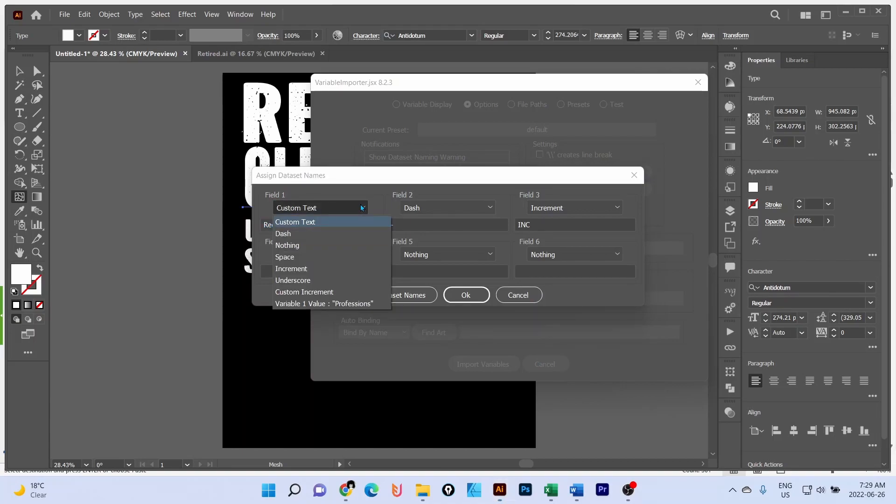
click(353, 179)
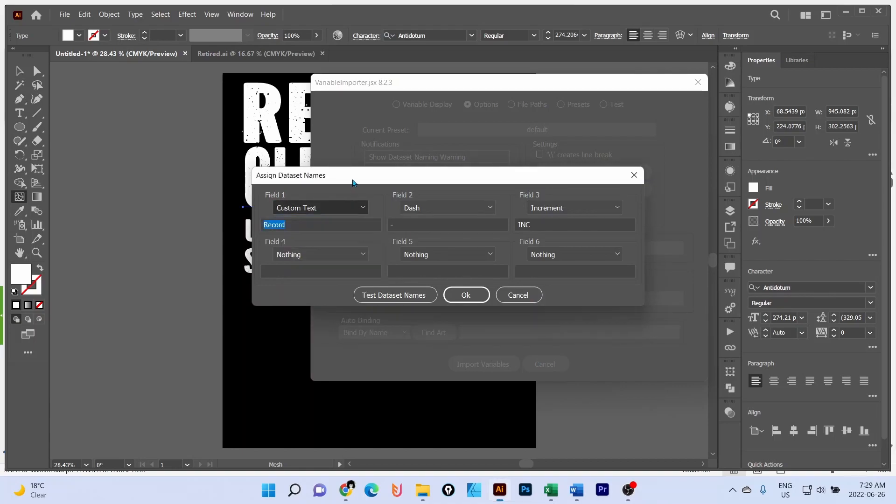
text(Ret)
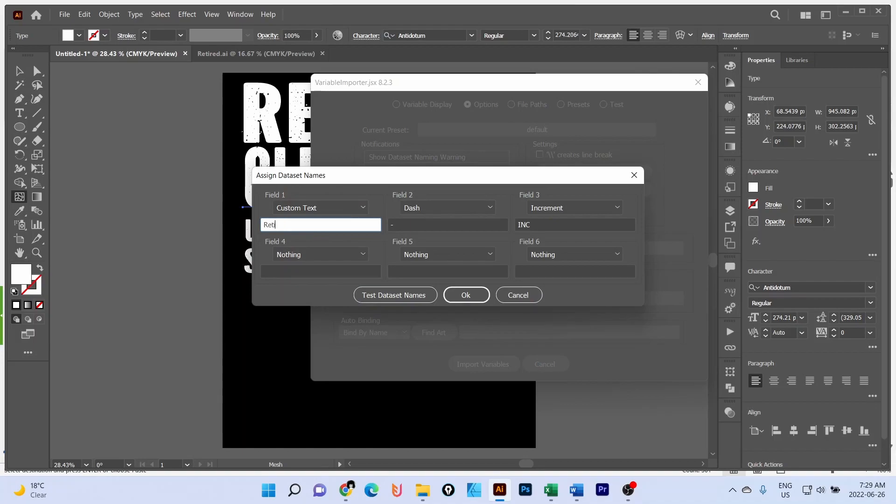
text(ired)
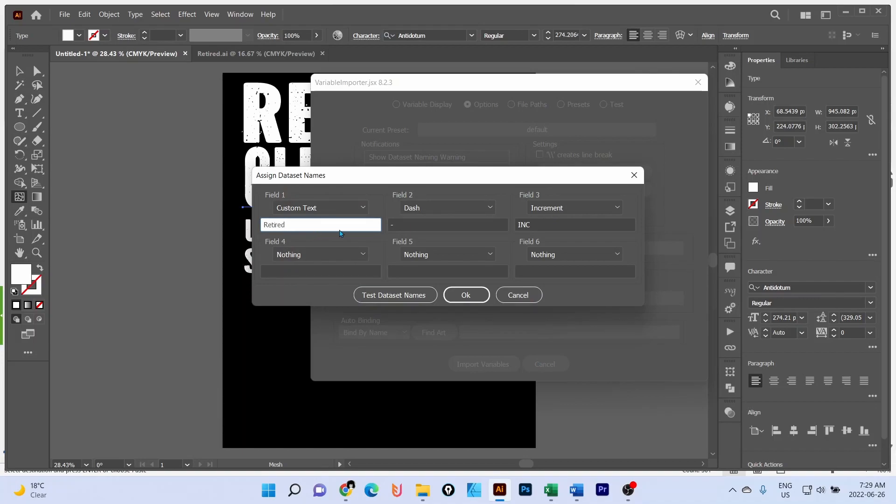
click(451, 207)
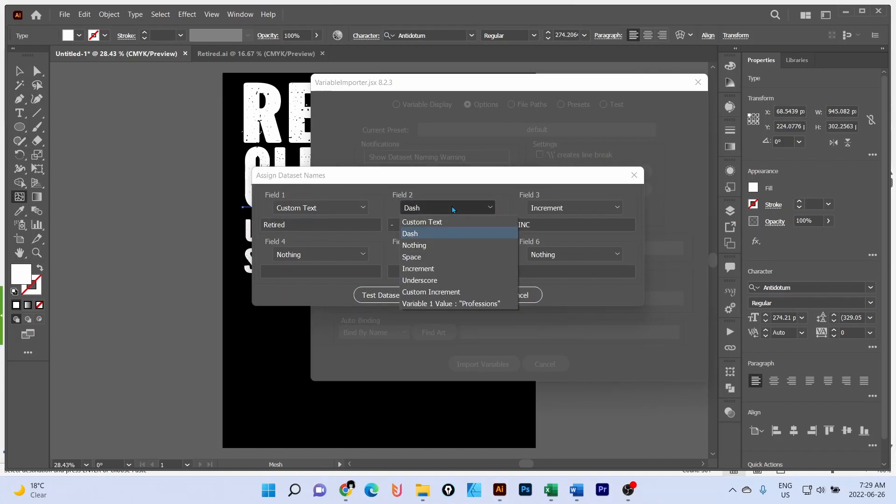
click(439, 280)
click(563, 206)
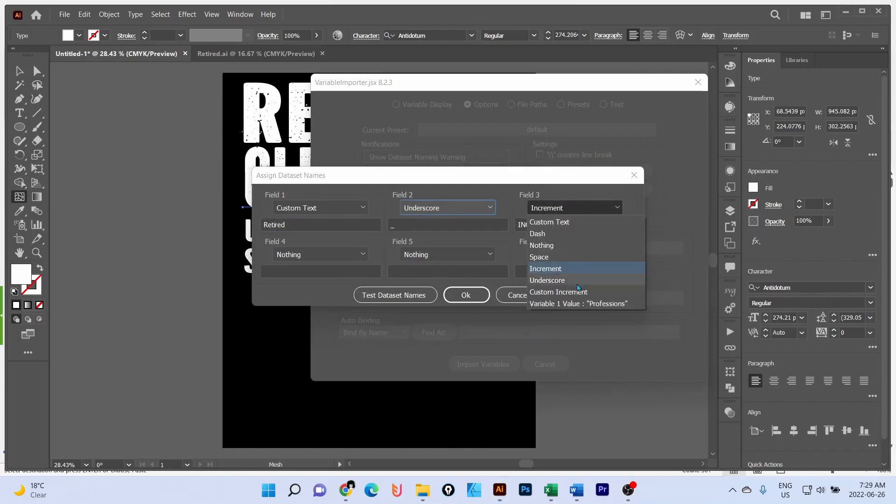
click(575, 303)
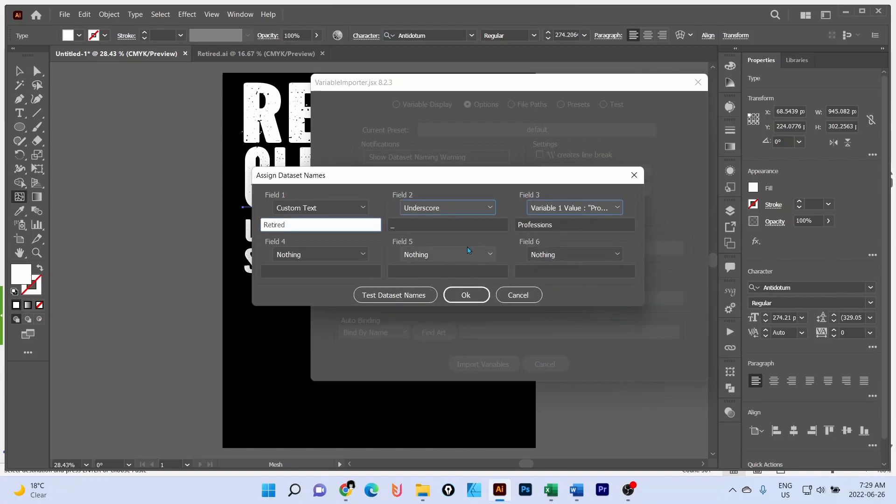
Test the dataset names in a preview list and accept the naming scheme
click(386, 297)
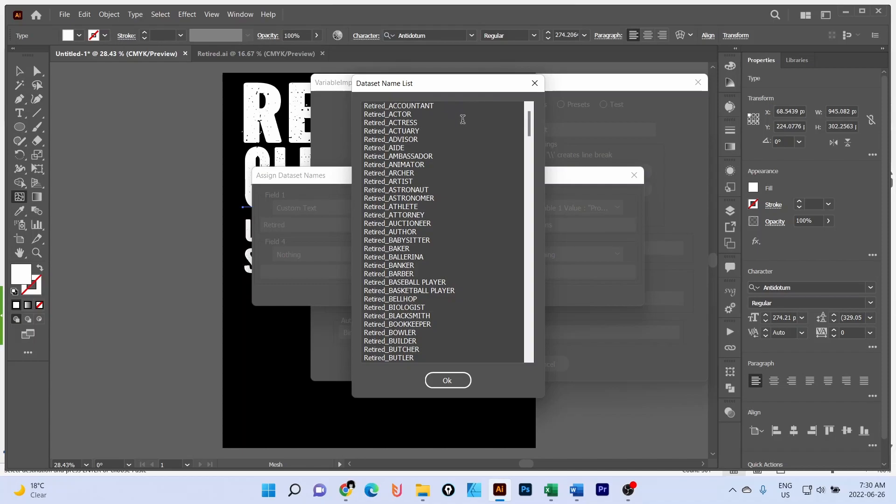
click(452, 379)
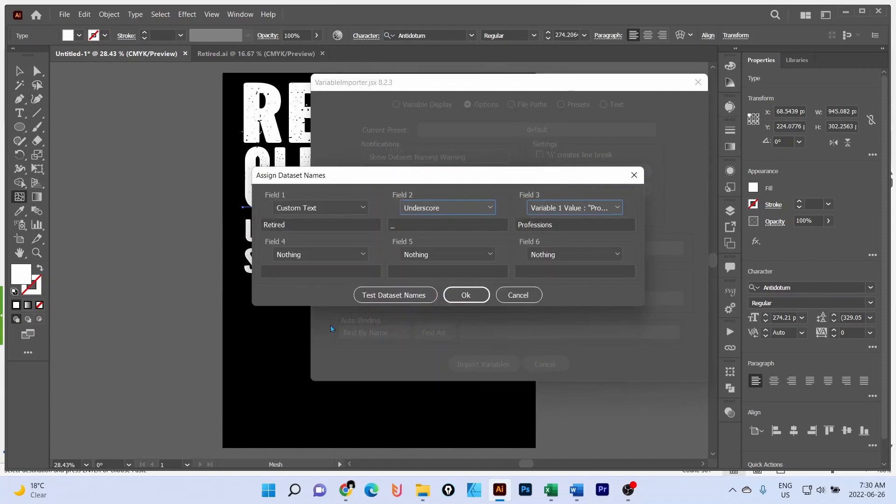
click(463, 295)
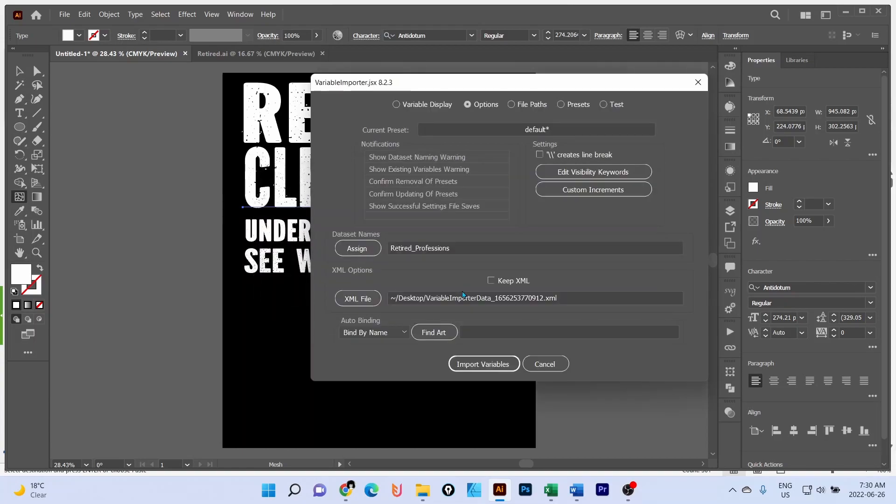
Import the Professions variable data into the design and close the import summary
click(473, 365)
key(Return)
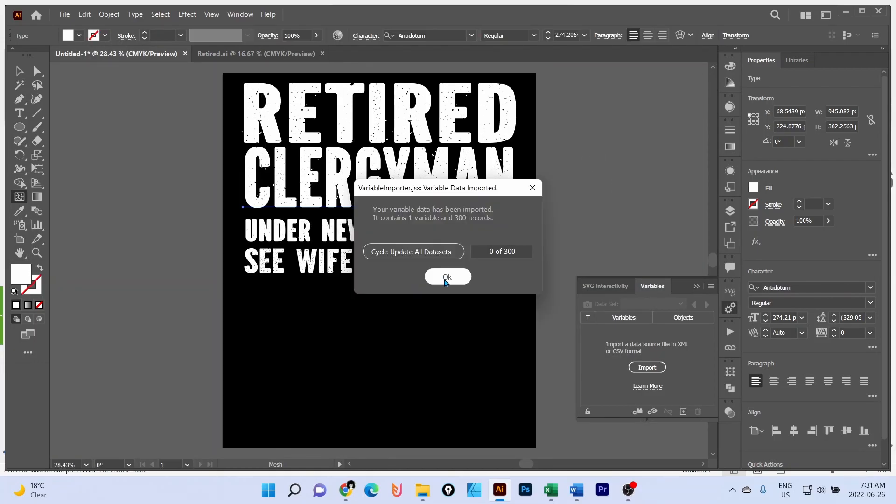
click(447, 278)
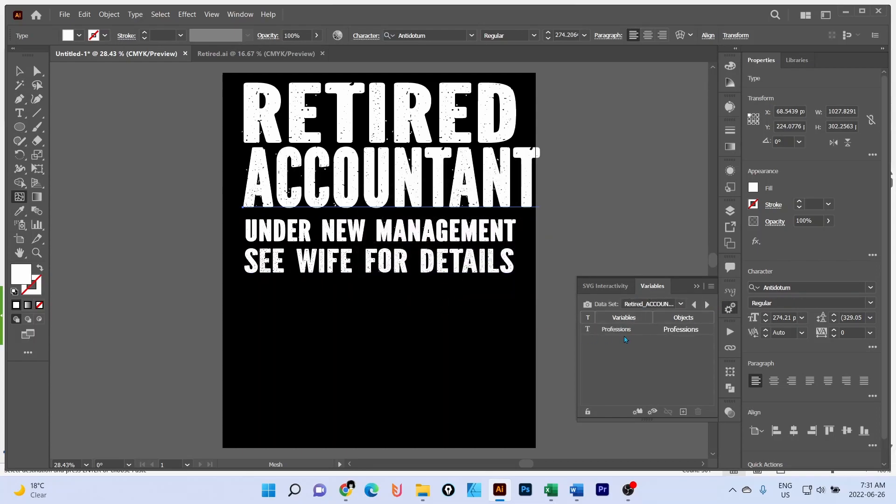
Step forward through the imported datasets up to ASTRONAUT to examine how each profession's width fits the design
click(707, 306)
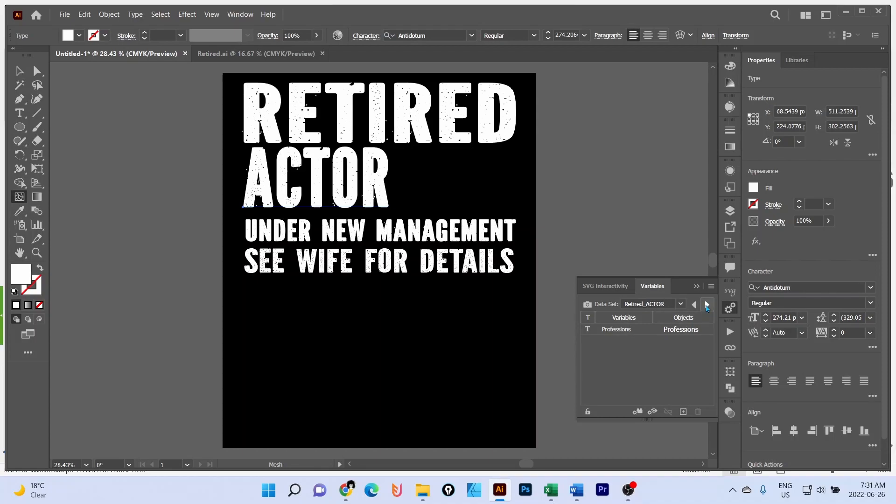
click(707, 306)
click(706, 305)
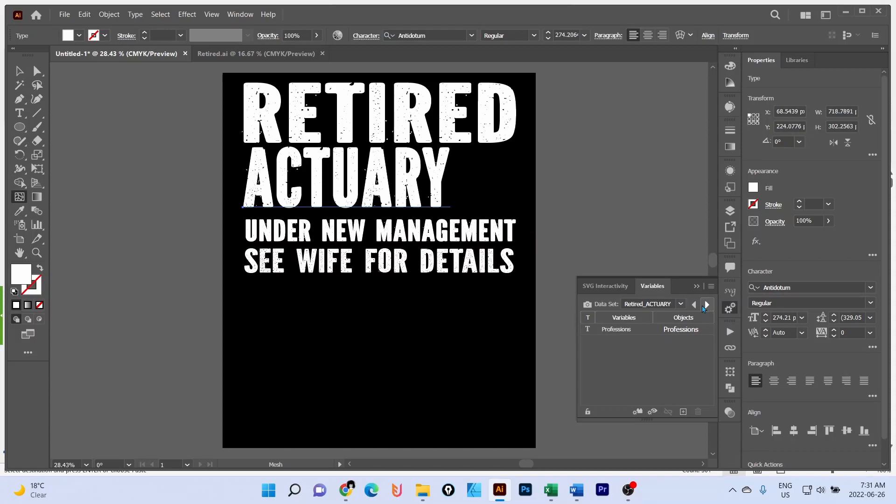
click(707, 305)
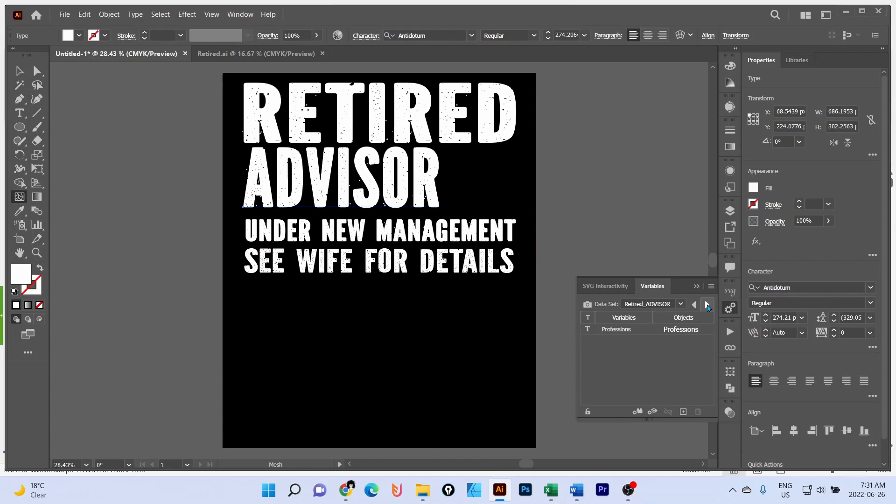
click(706, 305)
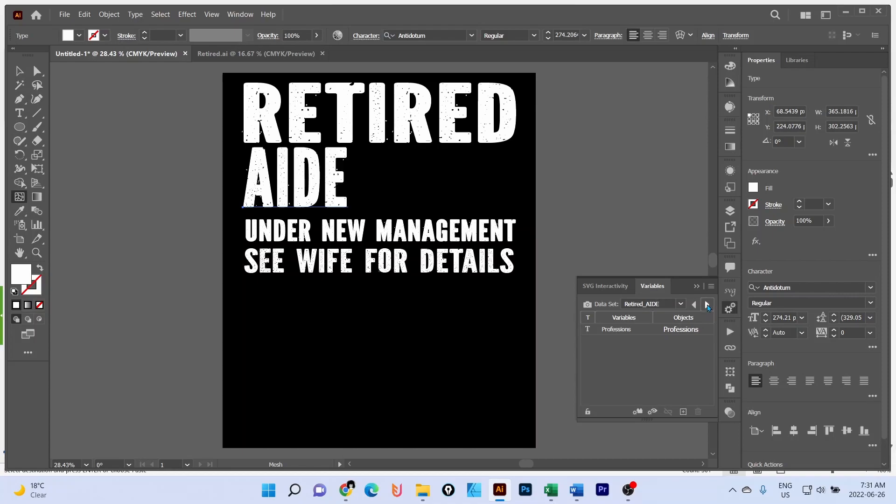
click(706, 305)
click(707, 305)
click(706, 305)
click(707, 305)
click(707, 305)
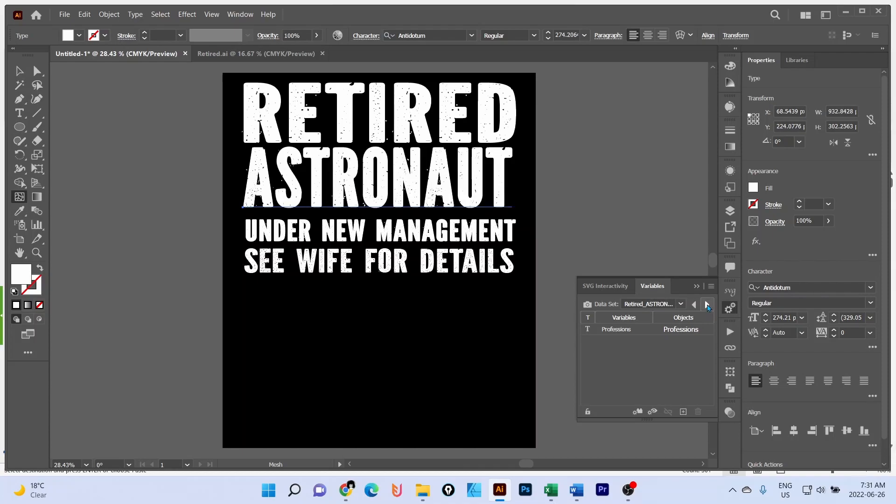
Apply an Envelope Distort warp to the ASTRONAUT text with Arch style, horizontal, 0% bend and 0% distortion
key(v)
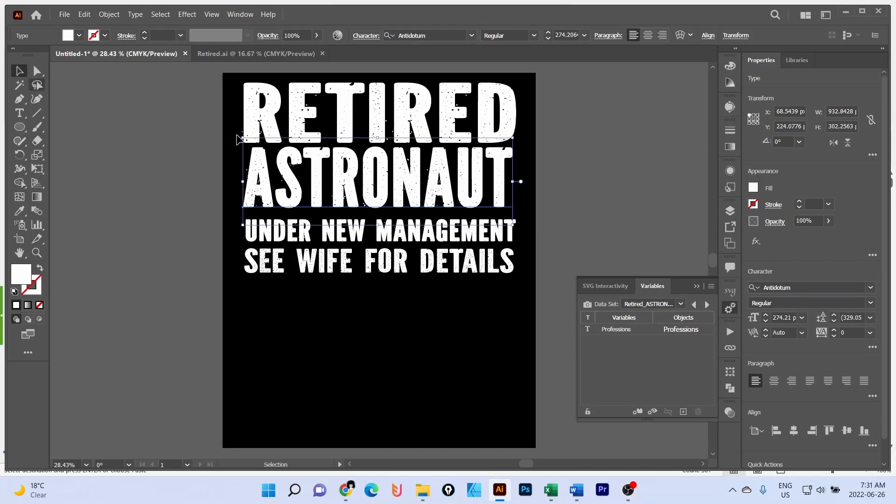
click(109, 18)
mouse_move(204, 344)
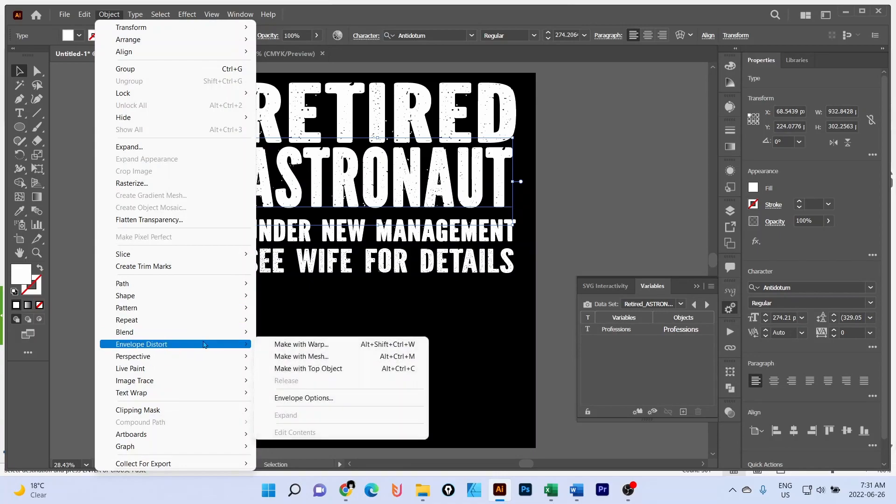
click(289, 348)
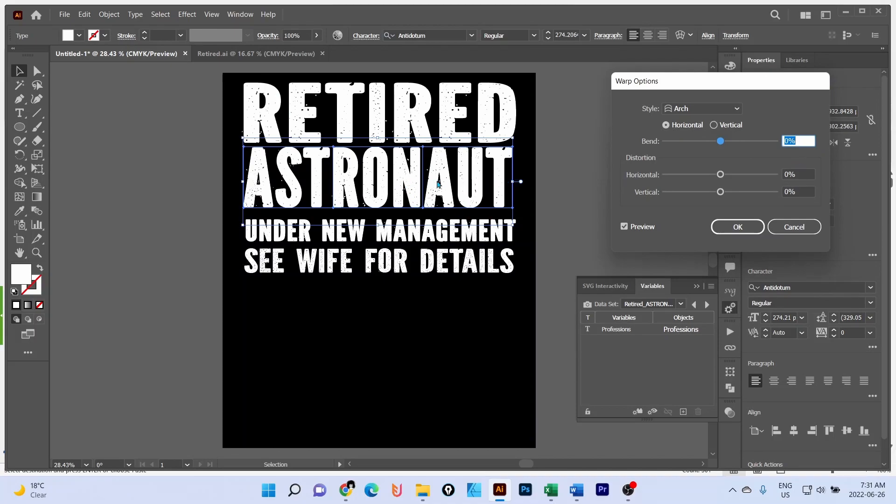
click(735, 228)
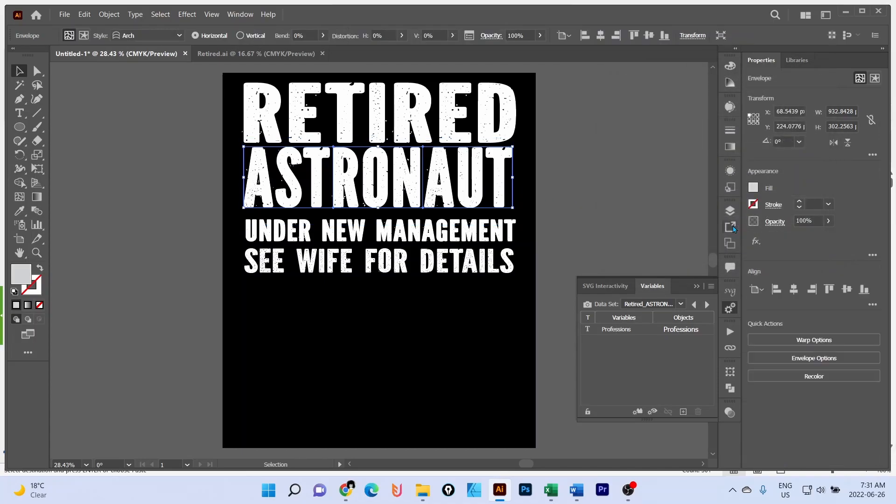
Step through the datasets up to BELLHOP to check each profession's fit within the envelope, and select the RETIRED artwork
click(707, 305)
click(707, 304)
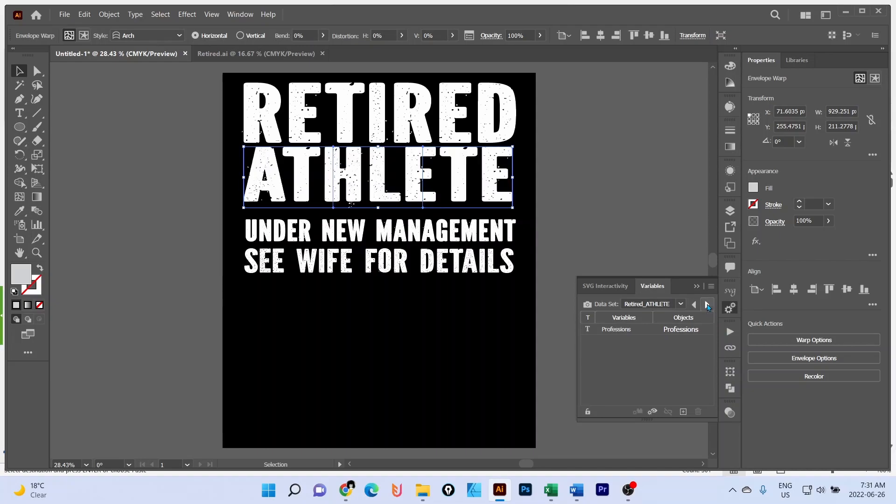
click(707, 304)
click(707, 305)
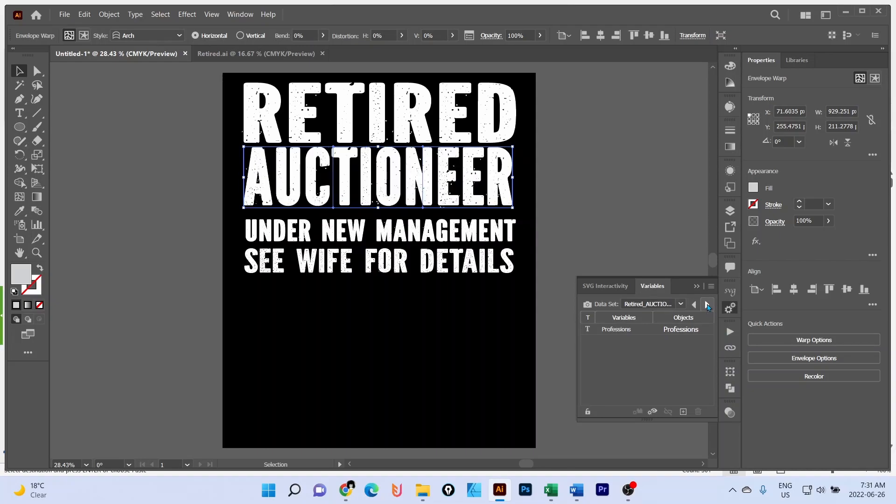
click(706, 305)
click(707, 304)
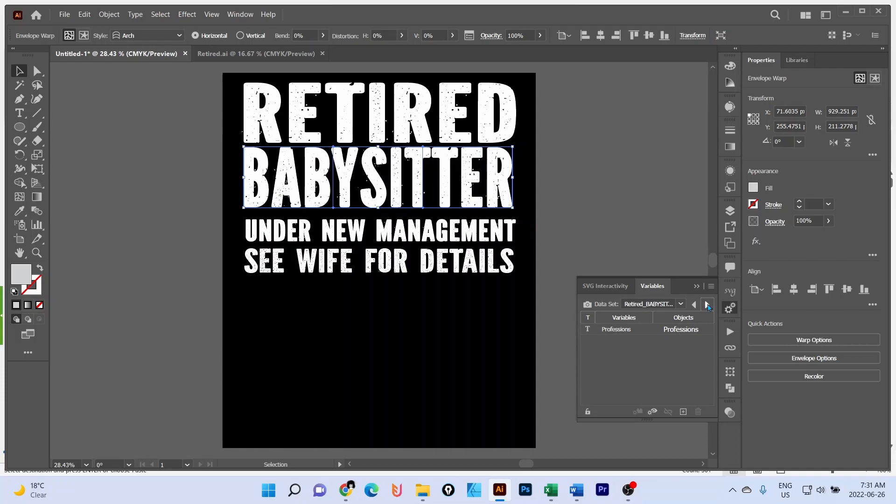
click(707, 305)
click(707, 305)
click(707, 305)
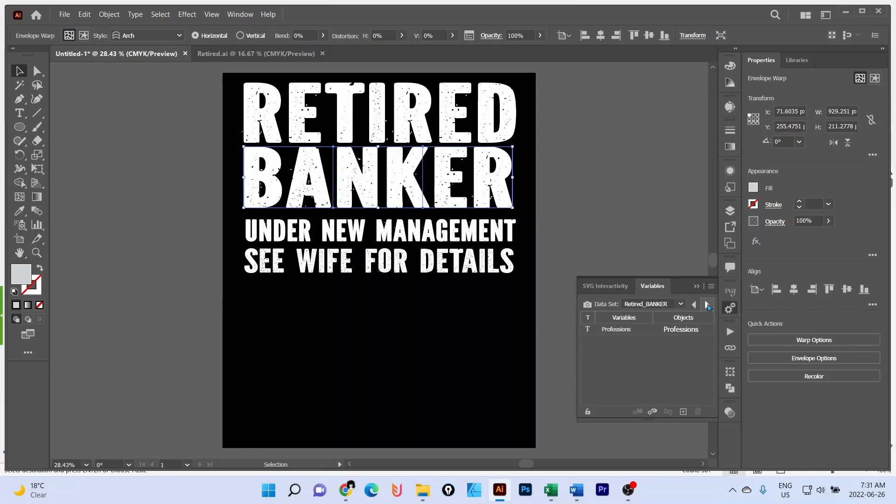
click(707, 305)
click(707, 305)
click(707, 305)
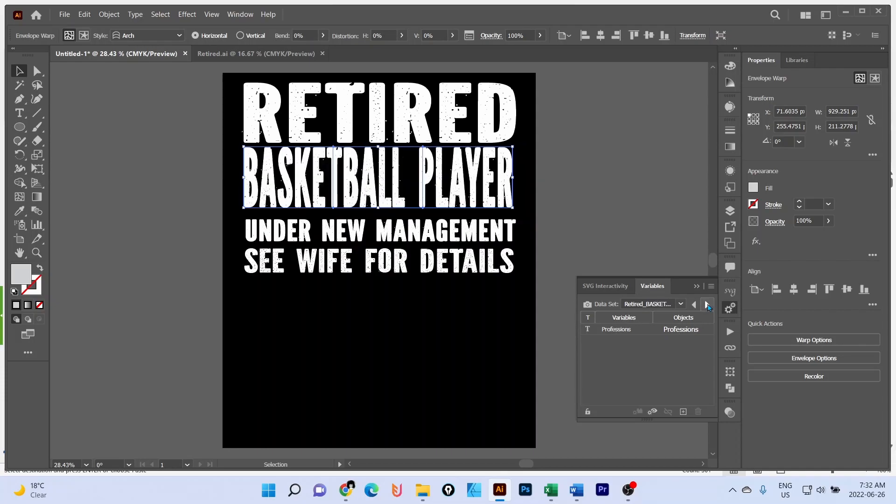
click(707, 304)
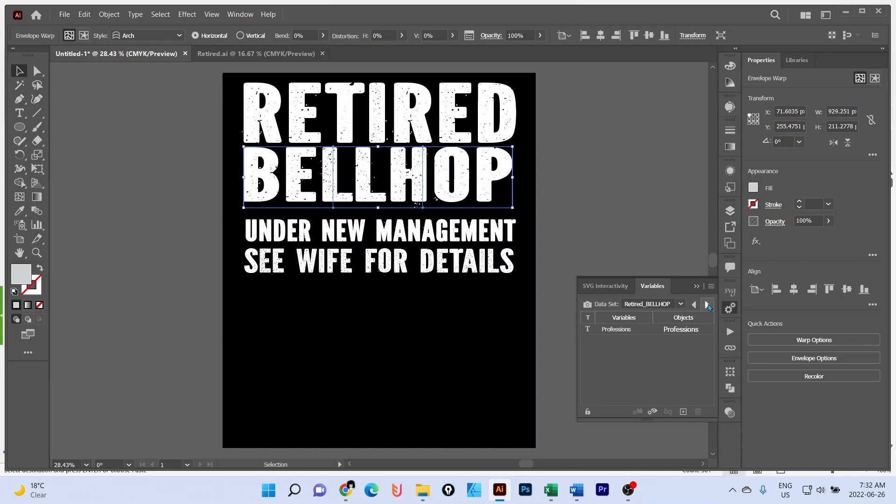
click(455, 129)
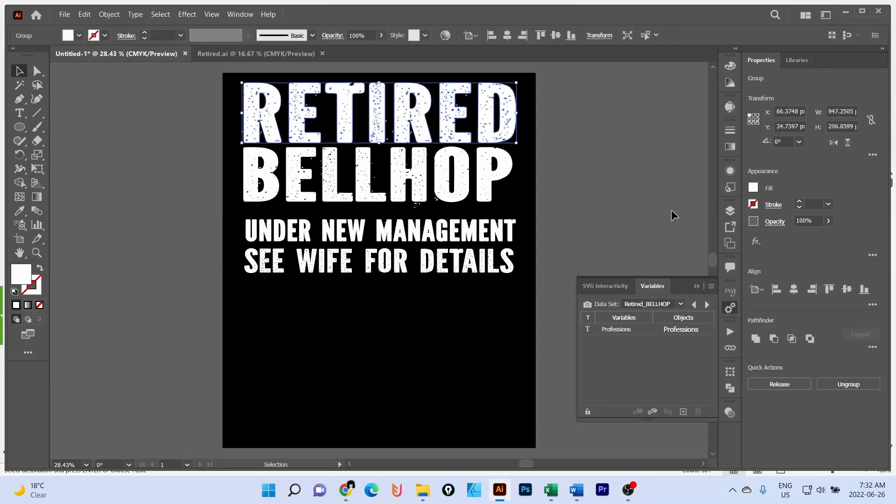
Centre the UNDER NEW MANAGEMENT line horizontally on the artboard and lower the warped BELLHOP text slightly to even out the line spacing
click(418, 184)
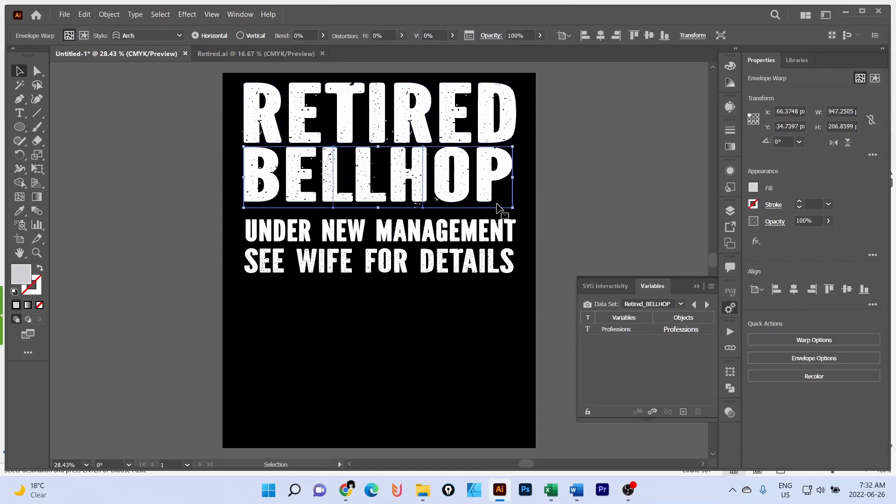
click(400, 239)
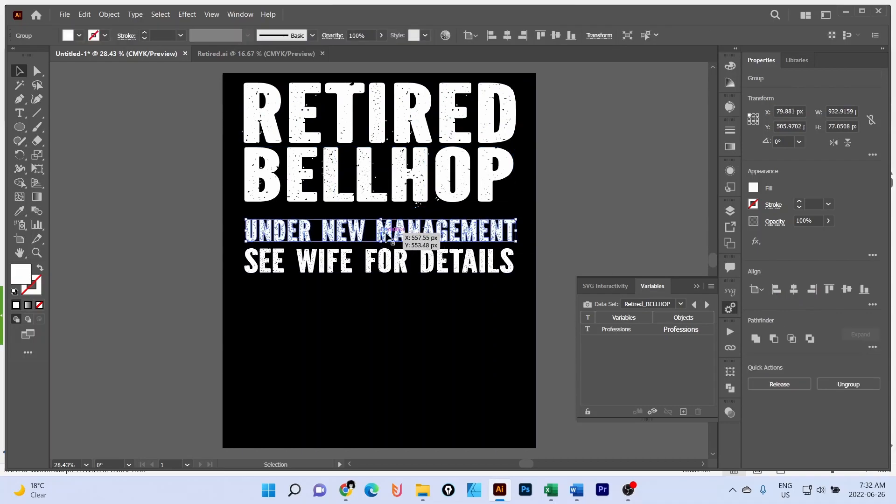
click(793, 289)
click(395, 255)
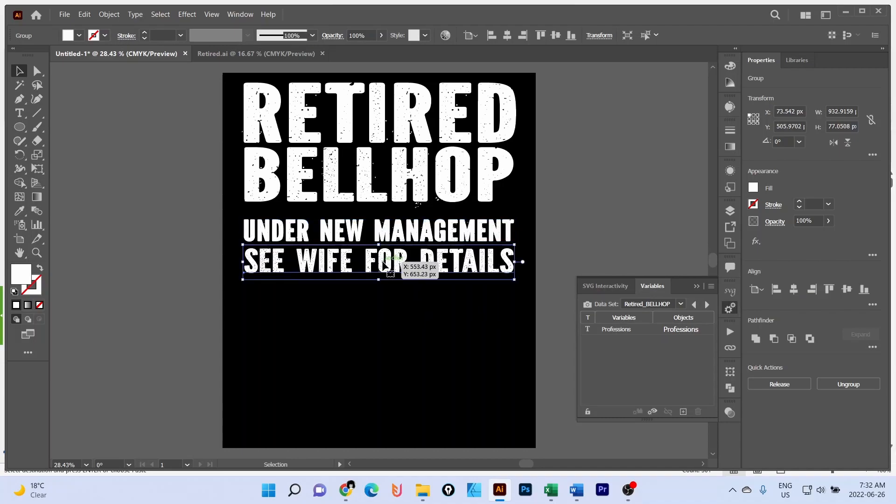
drag(397, 259, 372, 190)
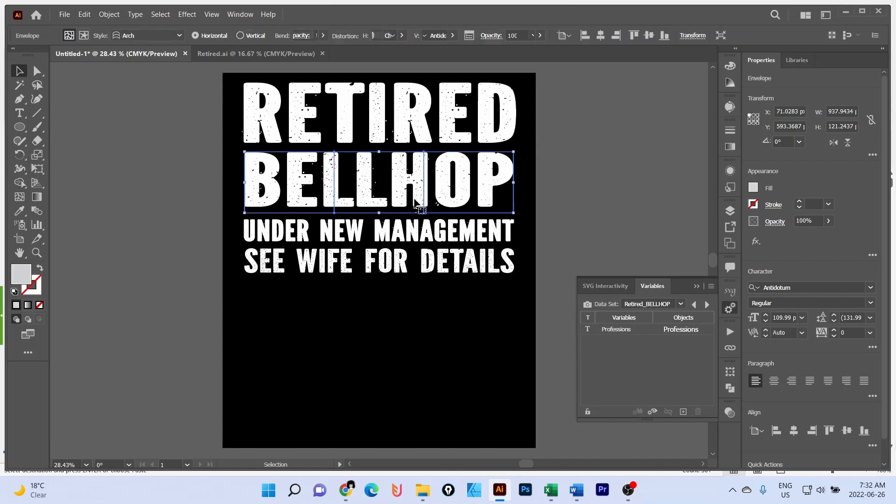
Step backward through the datasets from BELLHOP to AUTHOR to check each profession in the adjusted layout
click(693, 305)
click(694, 304)
click(694, 305)
click(694, 304)
click(694, 305)
click(693, 305)
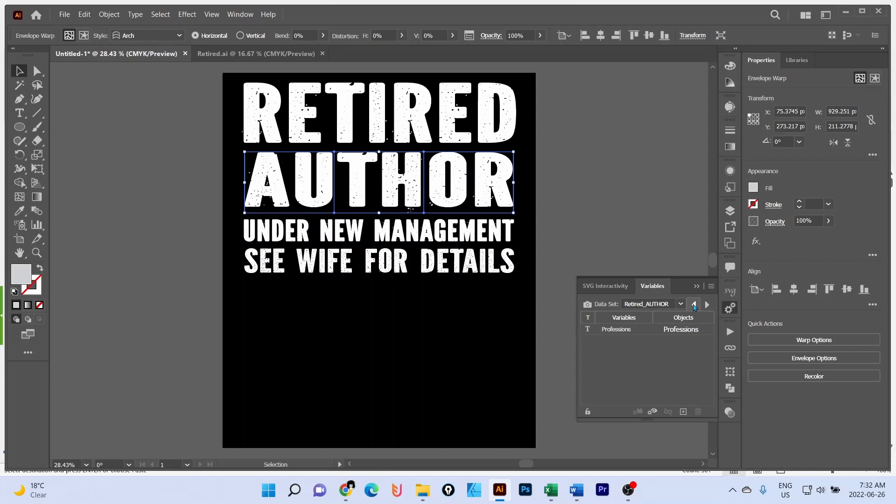
Batch-run the Export 300 dpi action on all data sets, overriding the export destination with the Retired folder and naming files by data set name
click(729, 332)
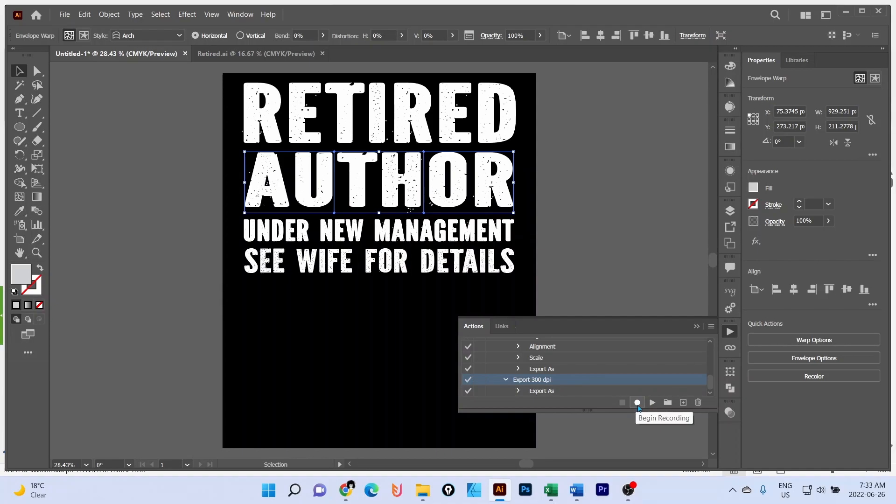
click(711, 326)
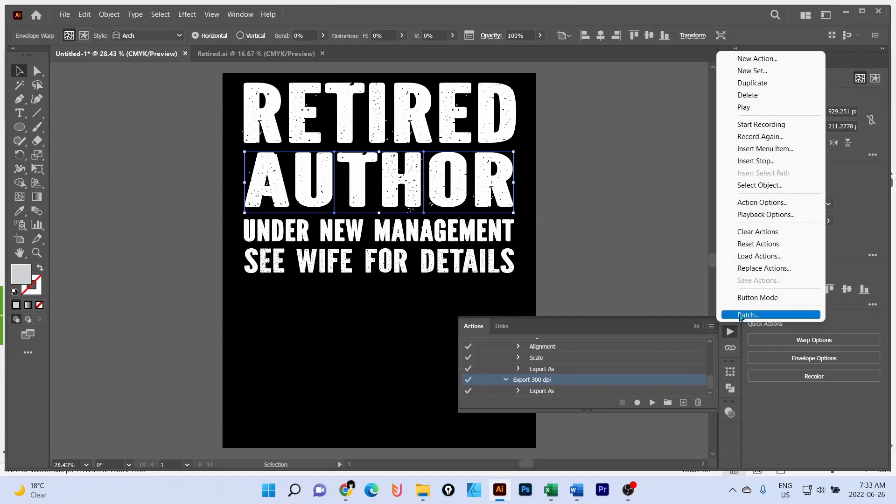
click(741, 315)
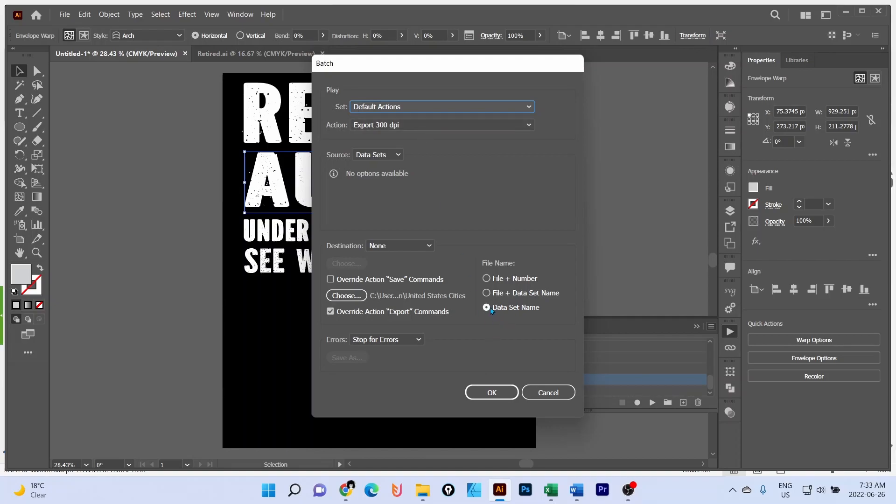
click(344, 296)
click(654, 334)
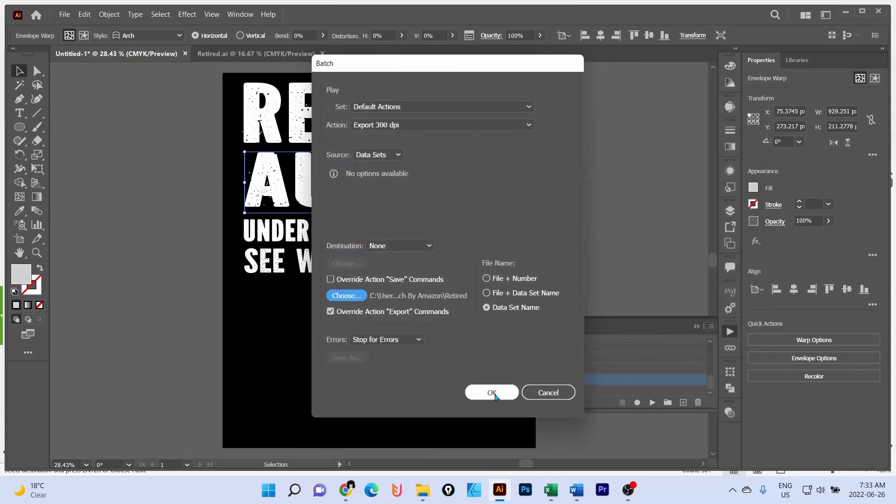
click(493, 393)
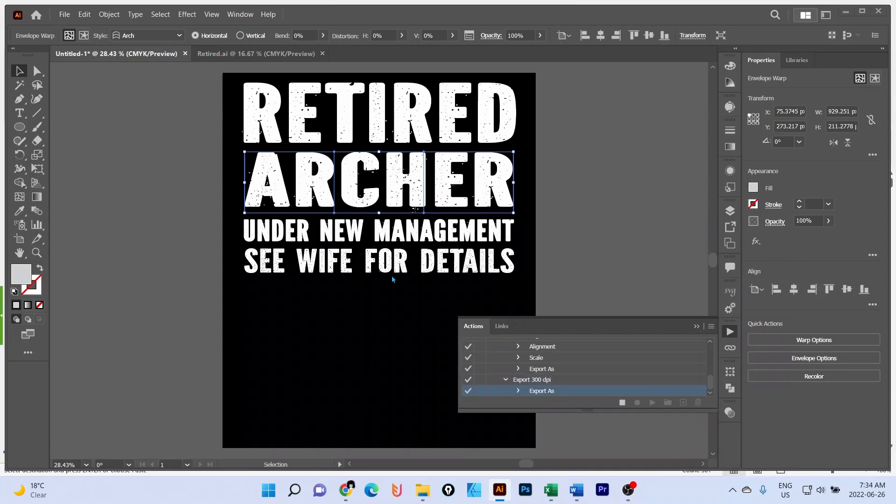
Open Retired_ACCOUNTANT-01.png from the Retired folder in File Explorer and view the exported designs through Retired_ADVISOR-01.png
click(422, 490)
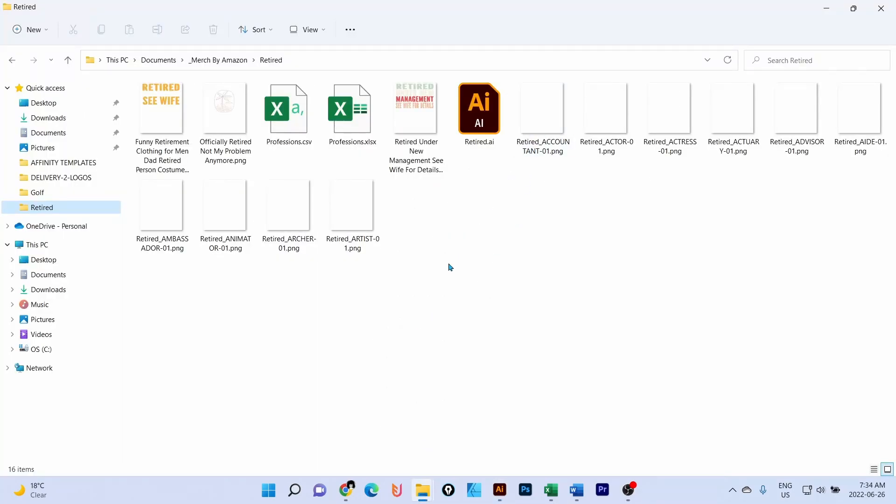
click(553, 117)
double_click(553, 116)
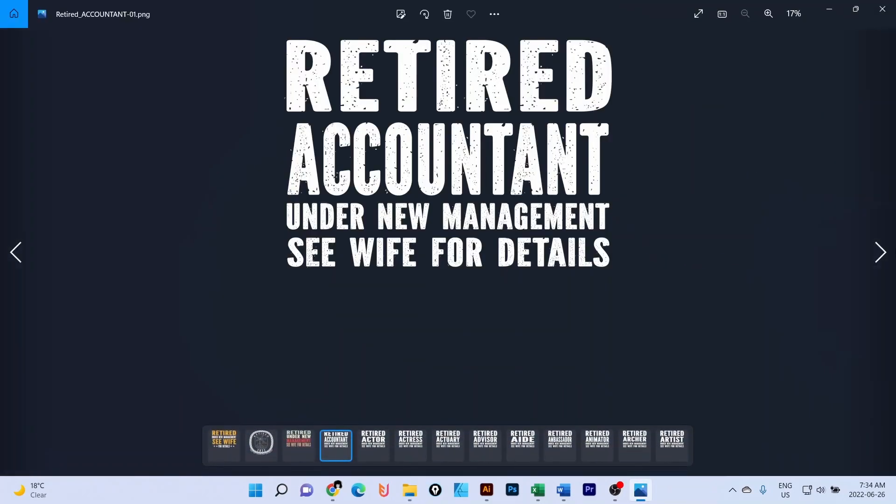
click(884, 257)
click(885, 256)
click(885, 257)
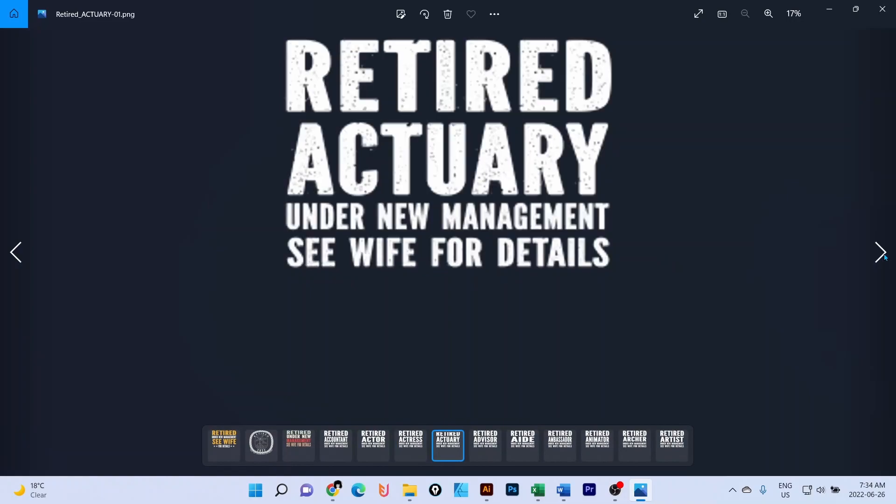
click(884, 257)
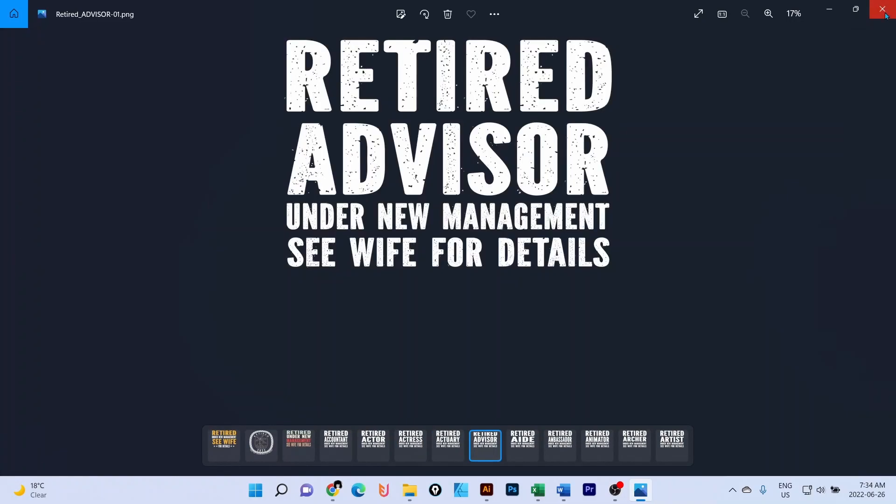
click(882, 9)
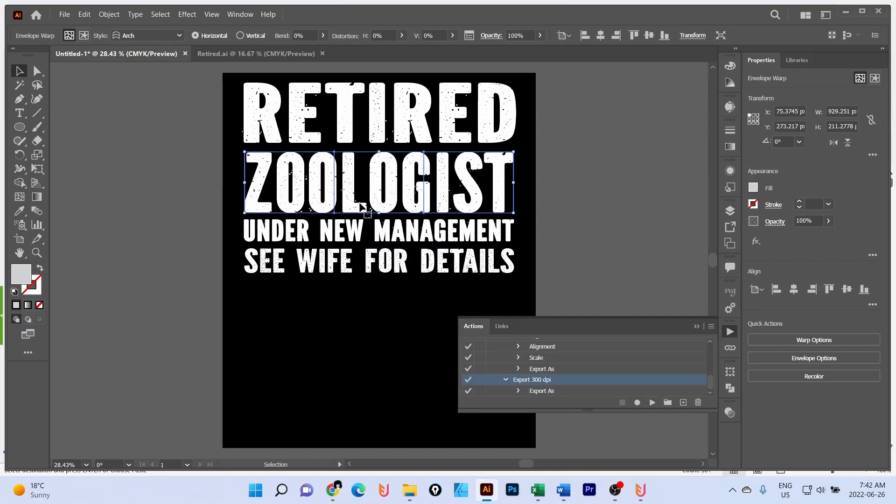
Browse the exported PNG files in the Retired folder down to Retired_ZOOLOGIST-01.png
click(410, 498)
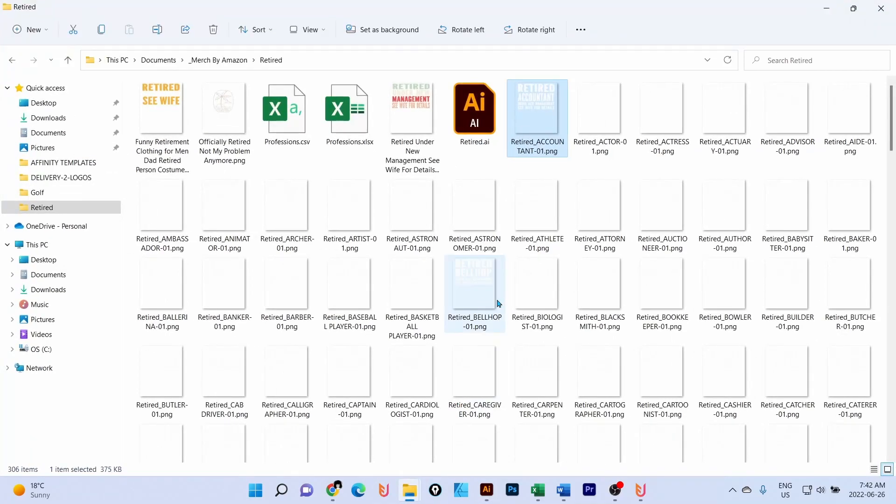
scroll(529, 310, down, 12)
scroll(528, 310, up, 3)
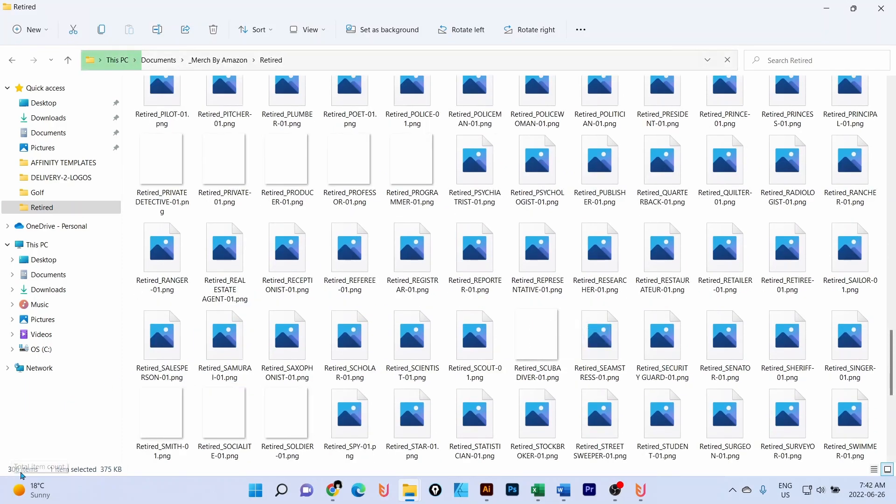
scroll(648, 346, down, 5)
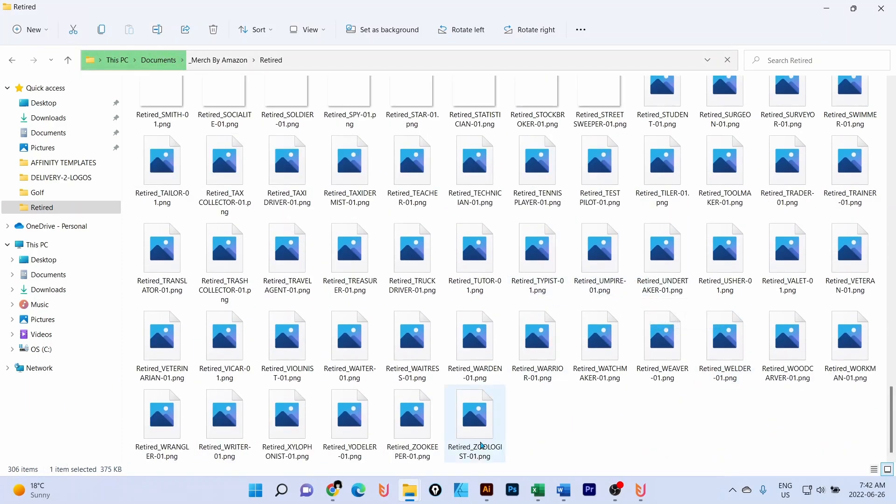
click(483, 410)
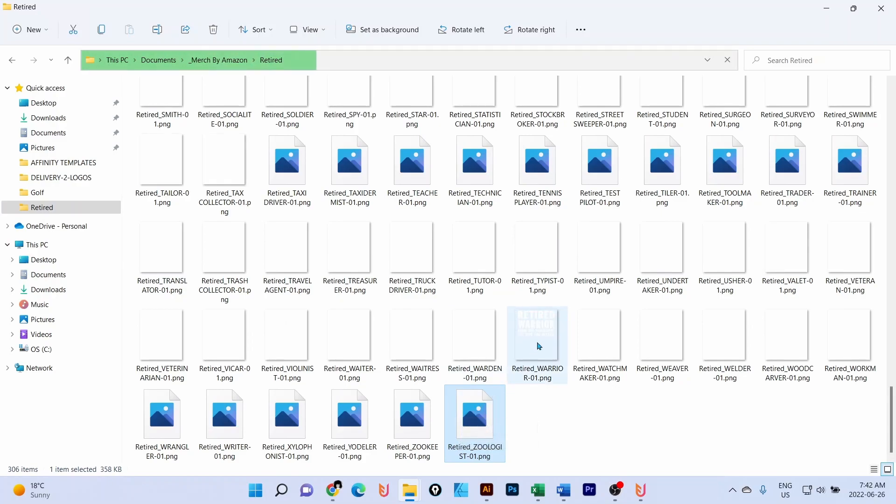
click(529, 363)
click(489, 447)
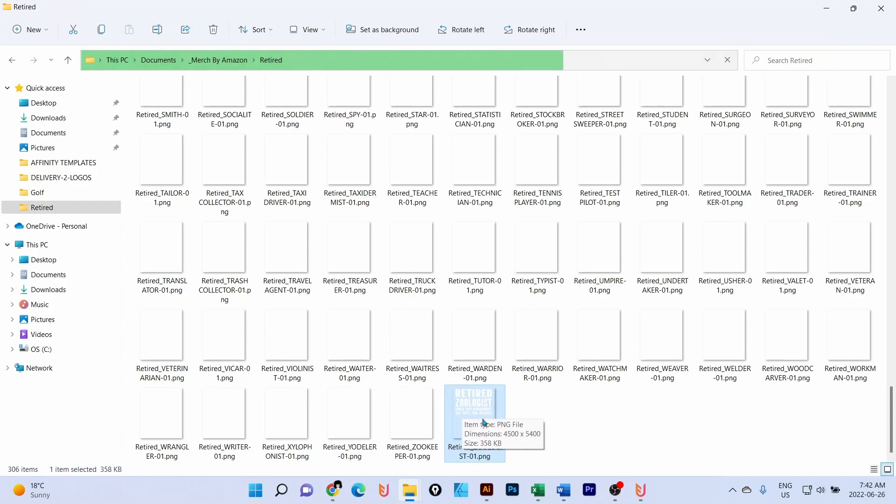
View the Retired_ZOOLOGIST-01.png and Retired_ZOOKEEPER-01.png designs, closing each image after checking it
double_click(468, 406)
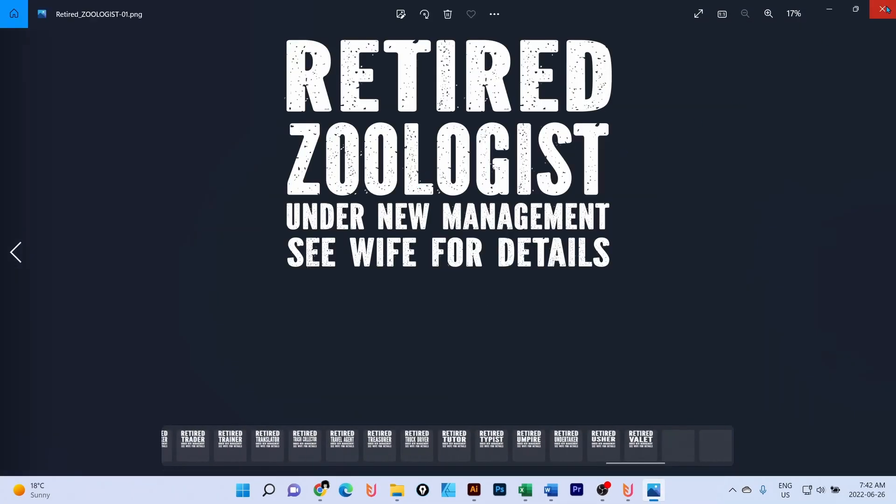
click(881, 8)
click(406, 415)
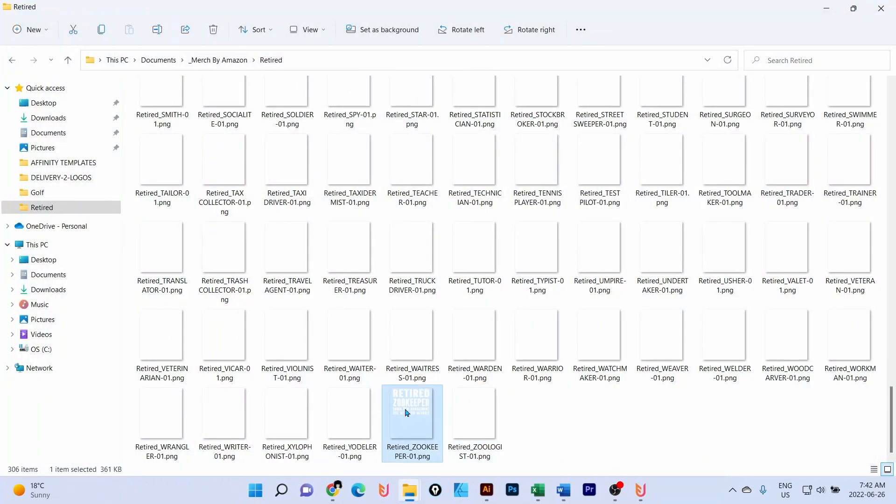
double_click(406, 412)
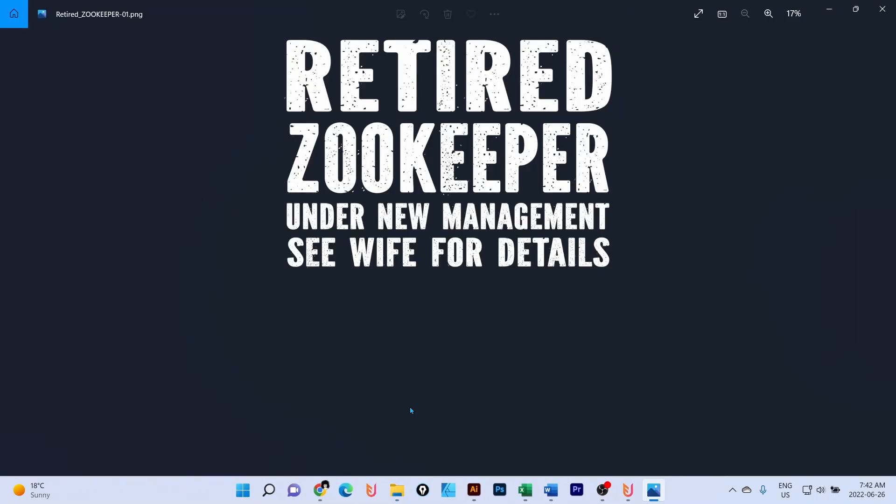
click(882, 9)
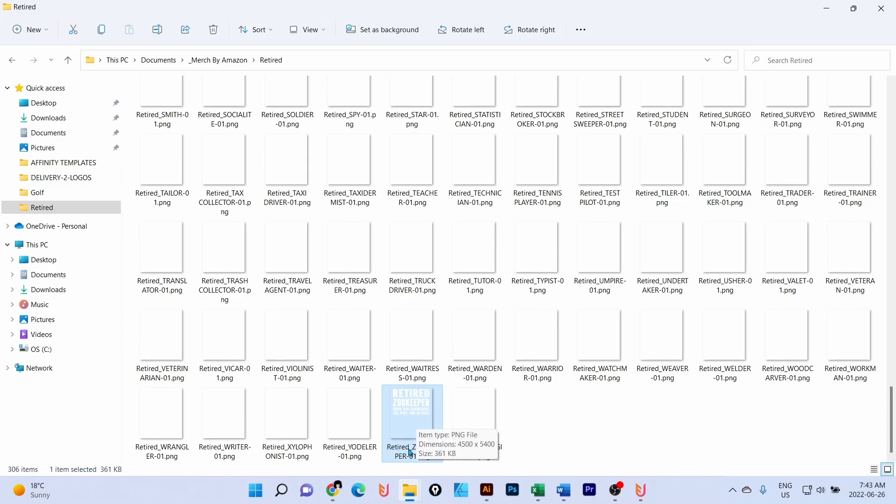
click(576, 422)
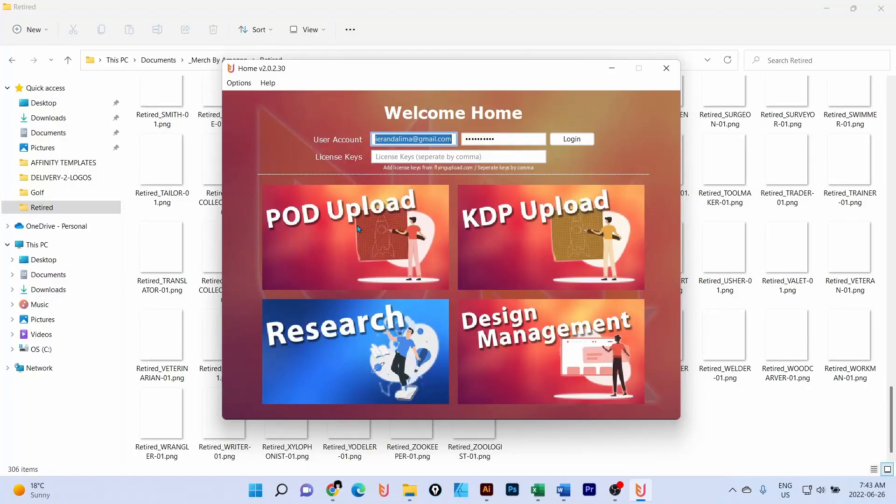
In Flying Upload, open the POD Upload design editor and look over its import and export options
click(358, 228)
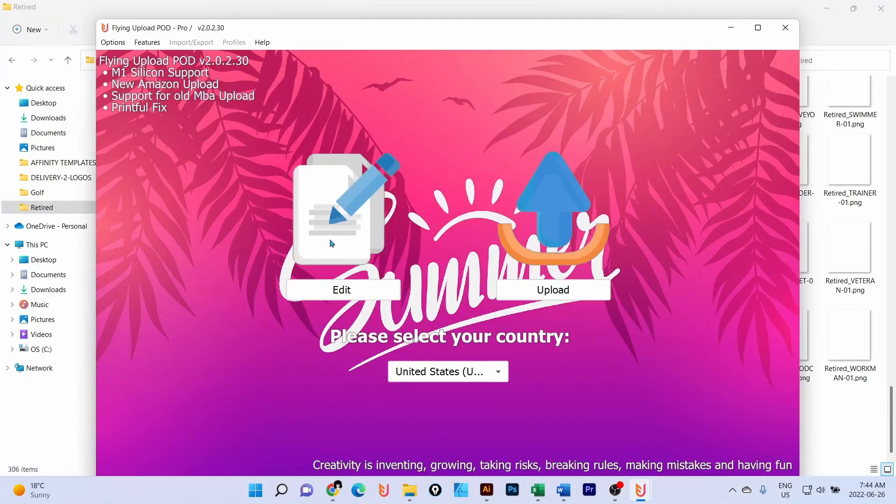
click(340, 292)
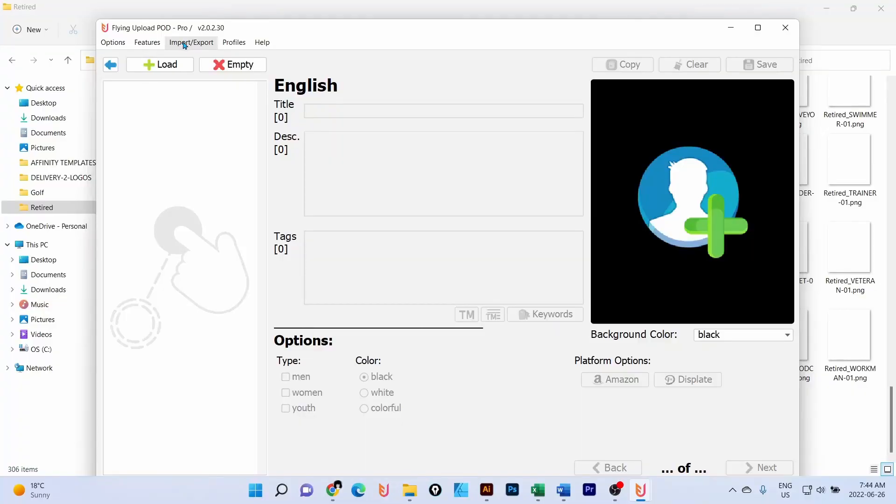
click(188, 44)
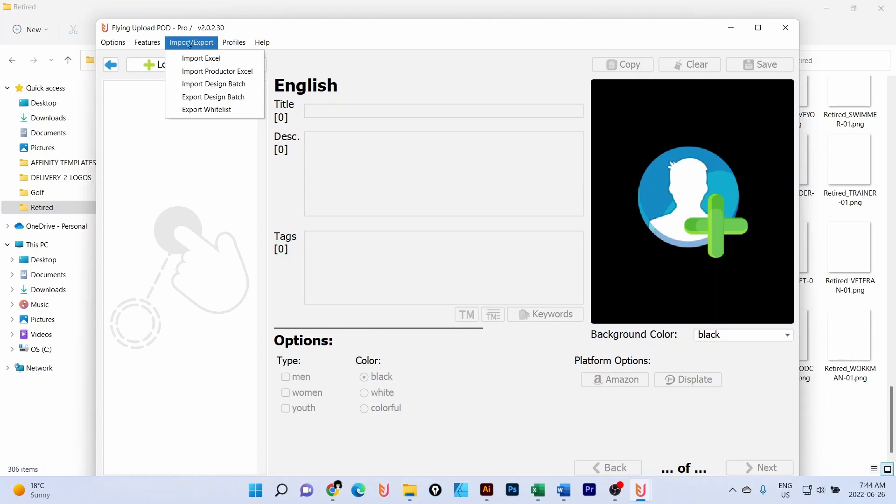
click(324, 35)
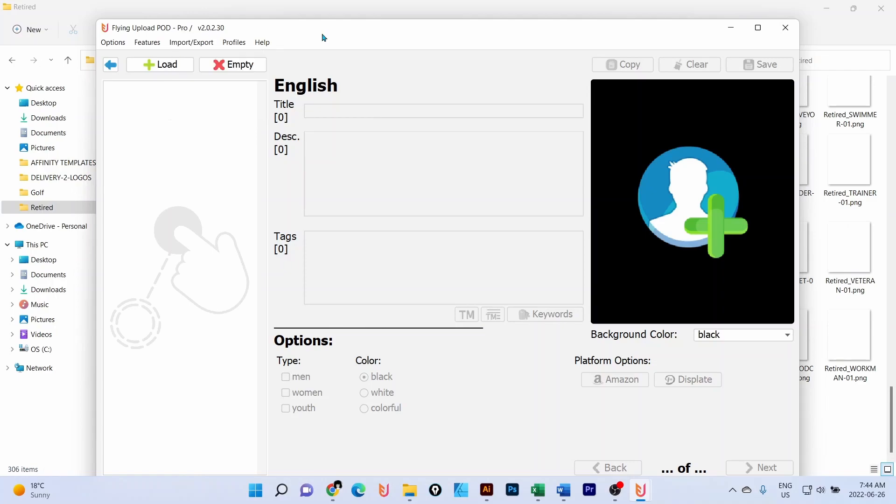
Download the Flying Upload Excel template files and select FlyingUploadMBA.xlsx in the Excel Standard v2.1 folder
click(263, 43)
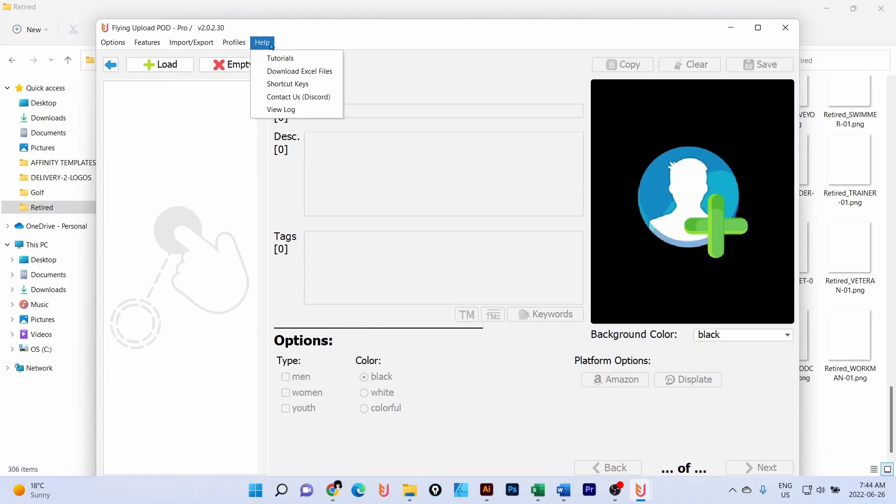
click(294, 72)
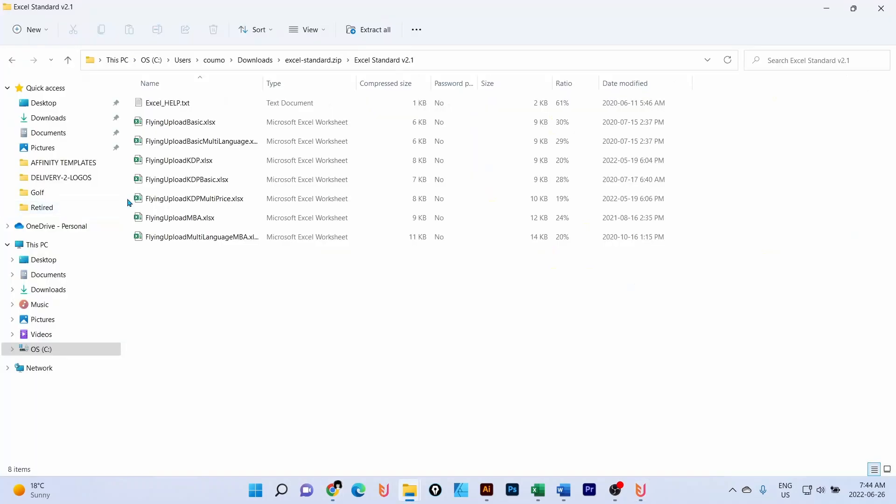
double_click(263, 79)
click(188, 223)
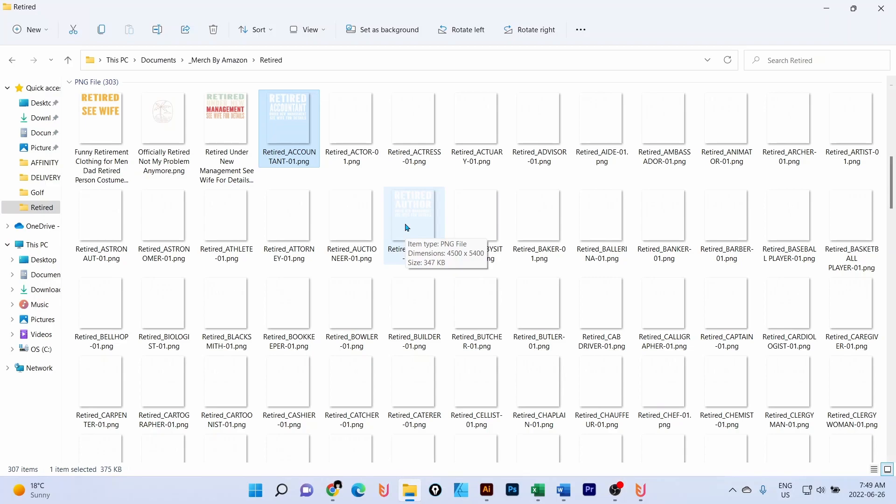
Look through all the exported profession PNGs in the Retired folder, from ACCOUNTANT to ZOOLOGIST
scroll(406, 227, down, 10)
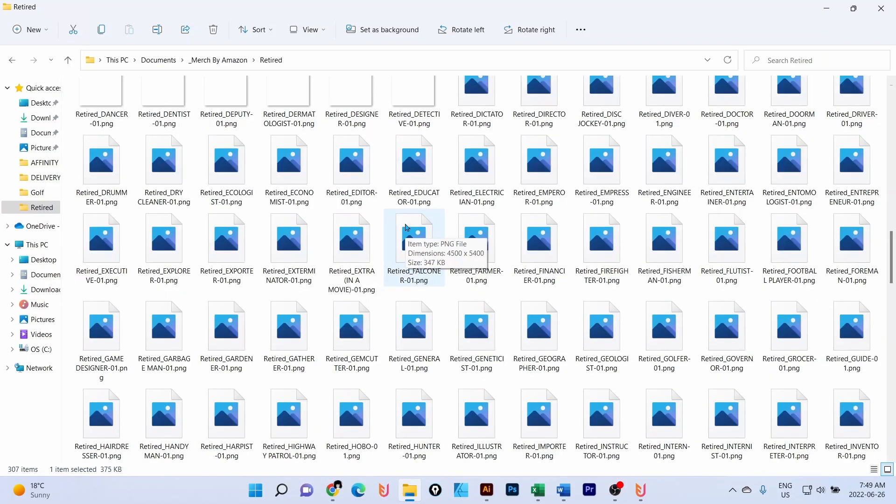
scroll(407, 227, up, 10)
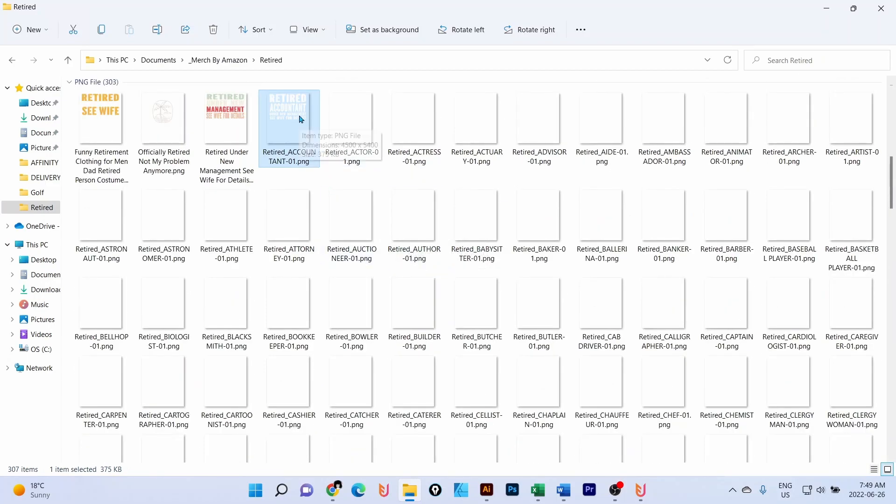
scroll(336, 233, down, 15)
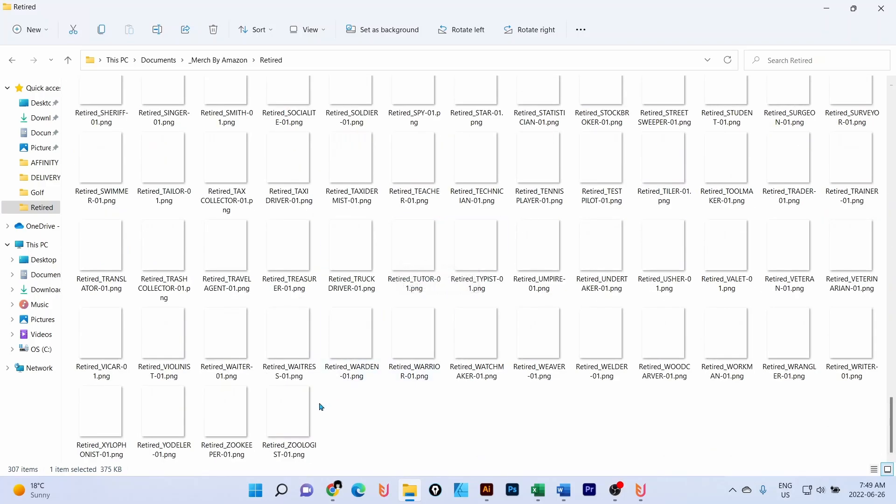
Select all profession PNGs from Retired_ACCOUNTANT-01.png to Retired_ZOOLOGIST-01.png and copy their file paths
shift+click(298, 410)
scroll(614, 274, up, 15)
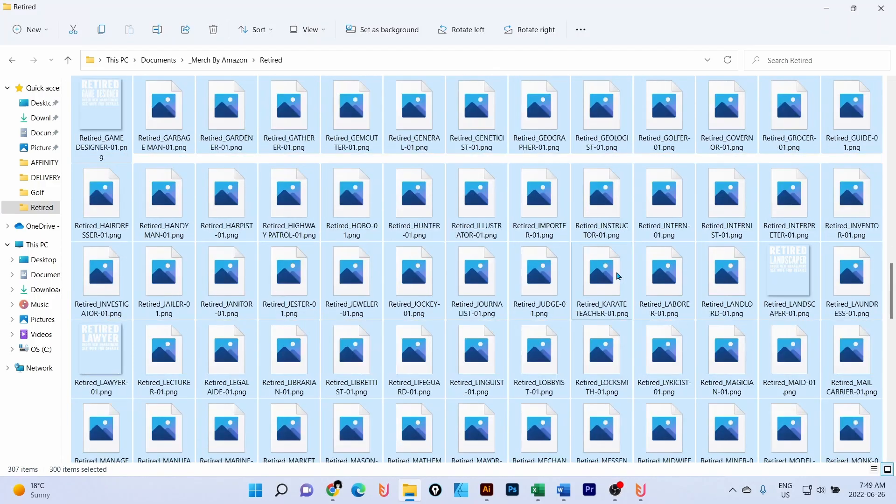
scroll(614, 274, down, 3)
scroll(614, 274, up, 2)
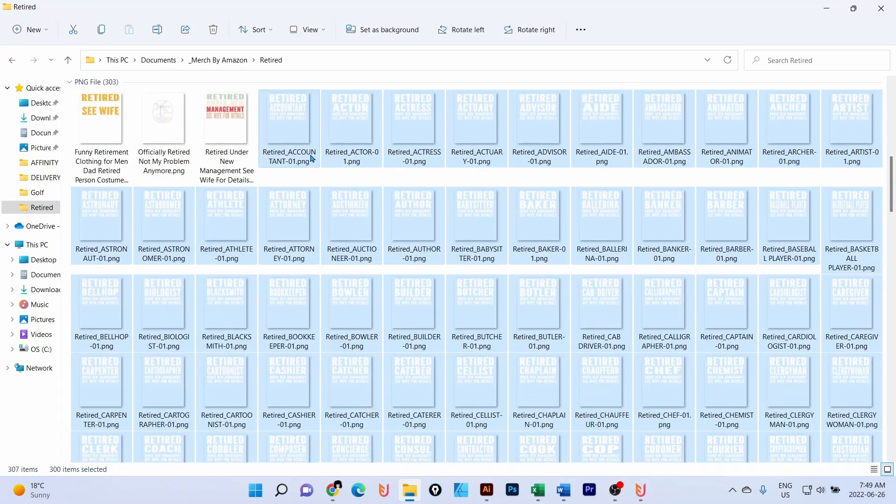
right_click(285, 115)
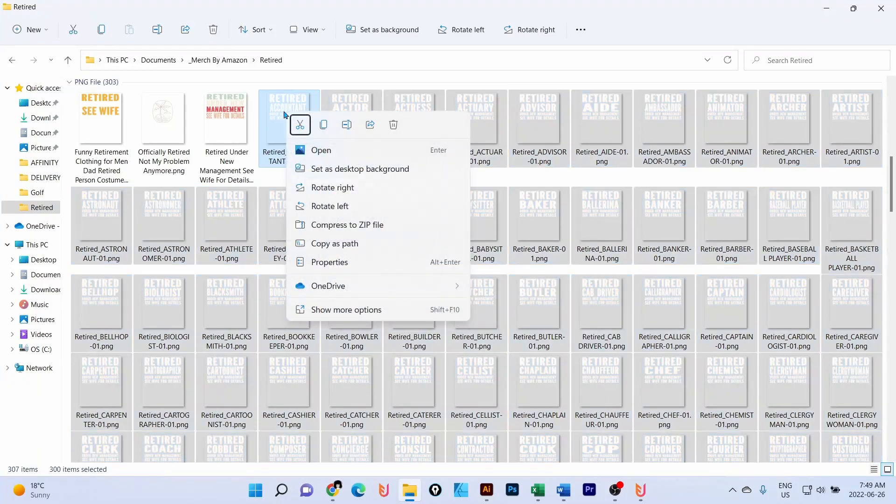
click(332, 247)
Switch to the FlyingUploadMBA Professionxlsx.xlsx workbook, paste the file paths into Image Path from A2, and fit column A to its contents
mouse_move(537, 489)
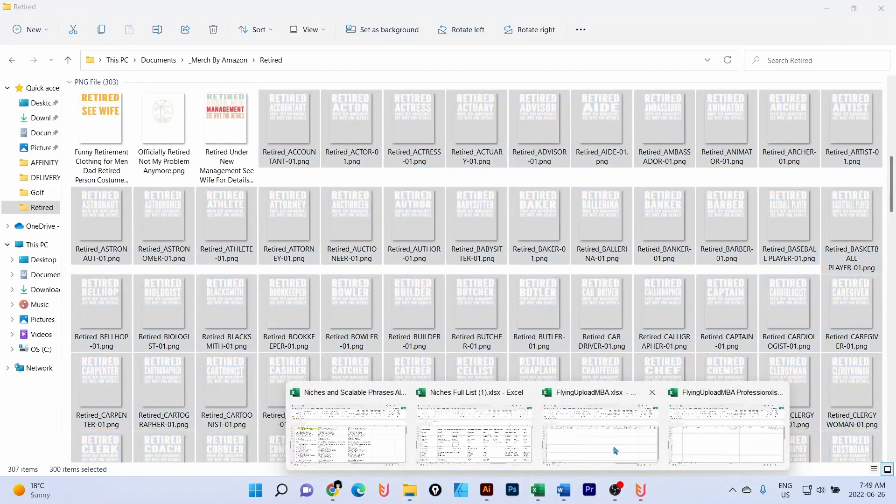
click(707, 443)
click(65, 171)
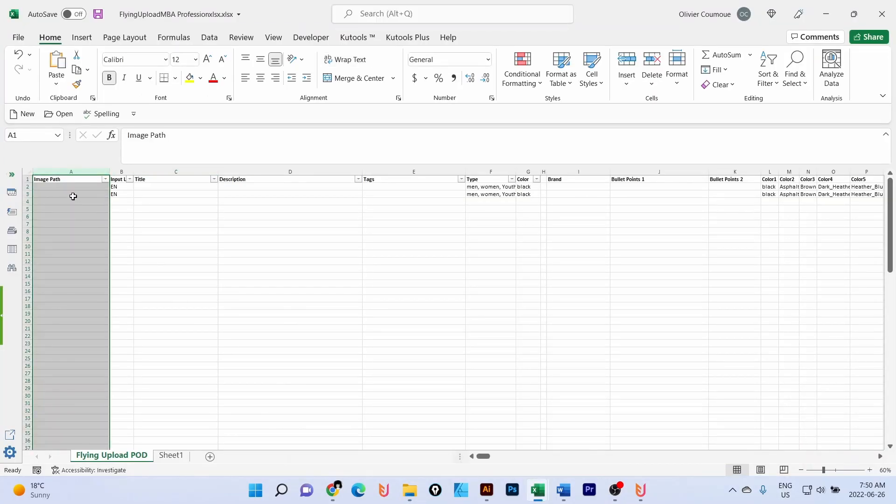
click(66, 187)
key(ctrl+v)
click(61, 239)
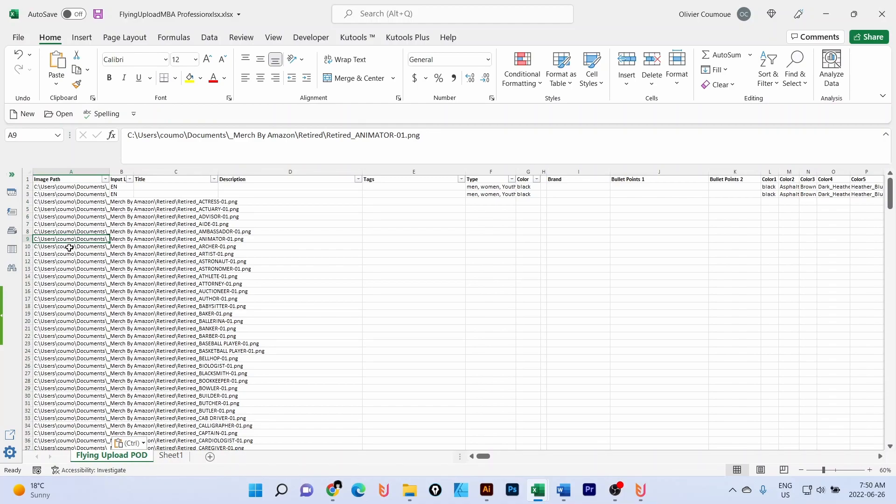
double_click(110, 171)
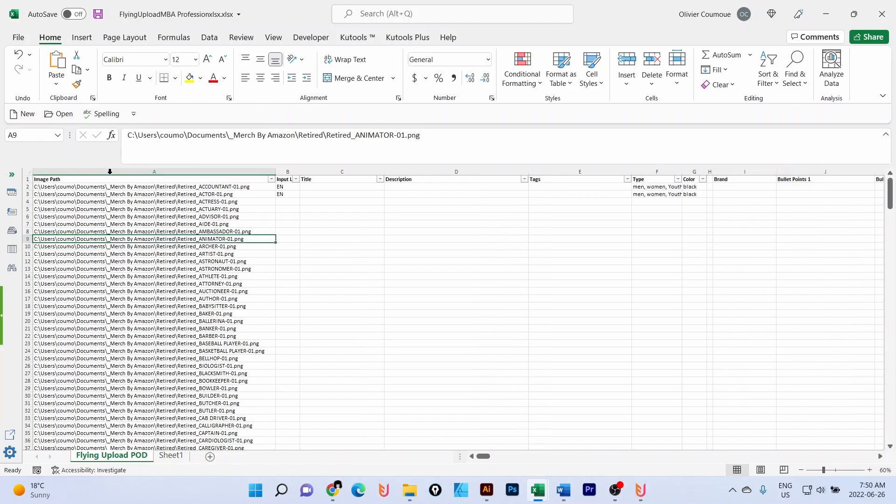
click(181, 231)
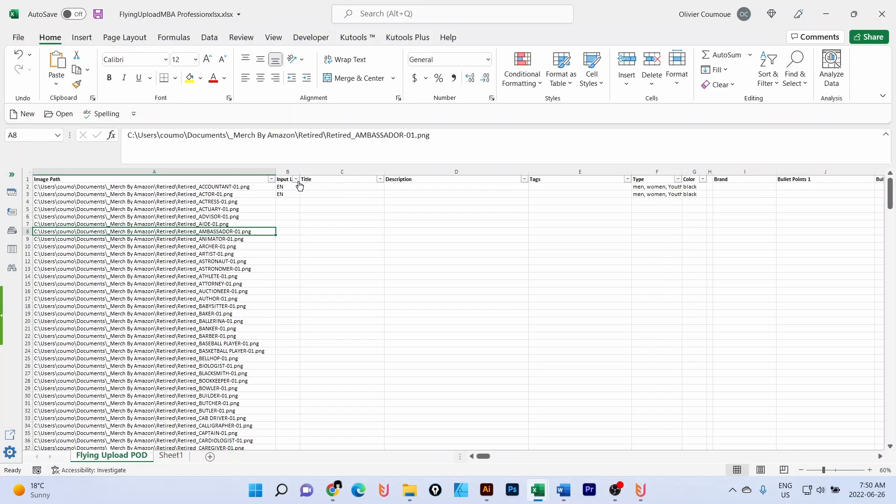
Insert a blank column directly after the Image Path column and narrow it
click(289, 171)
right_click(289, 172)
click(348, 272)
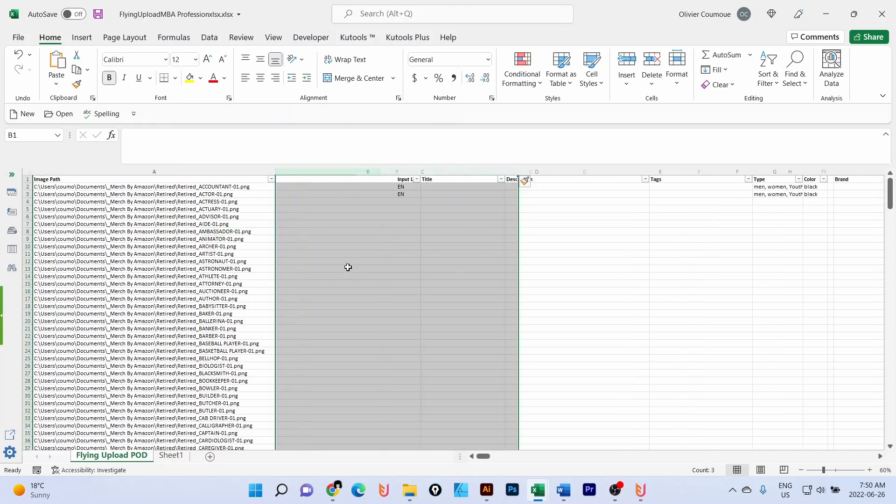
drag(516, 171, 345, 171)
click(312, 210)
Add three more blank columns between Image Path and the input language column, keeping them narrow
right_click(317, 170)
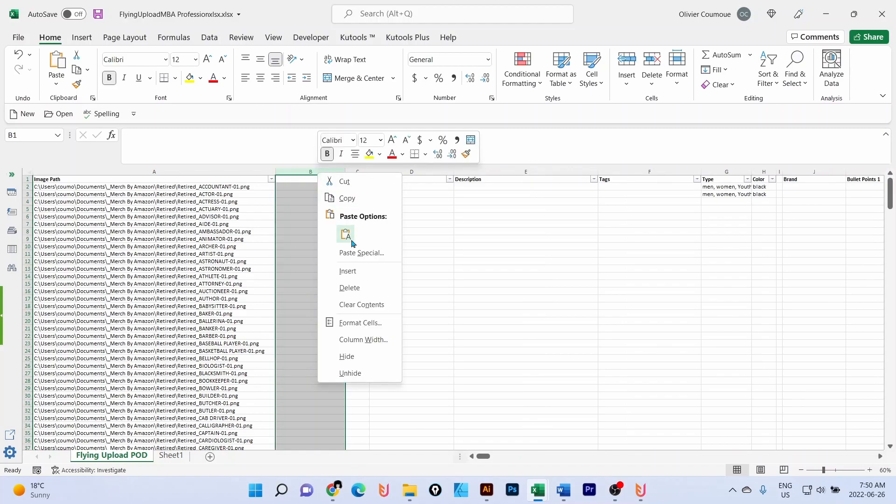
click(349, 270)
drag(516, 170, 332, 171)
click(364, 169)
right_click(364, 168)
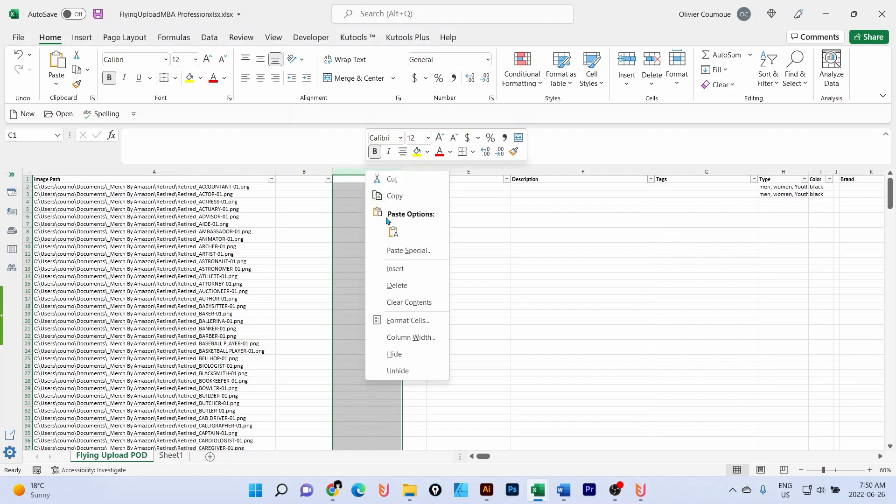
click(397, 266)
right_click(370, 177)
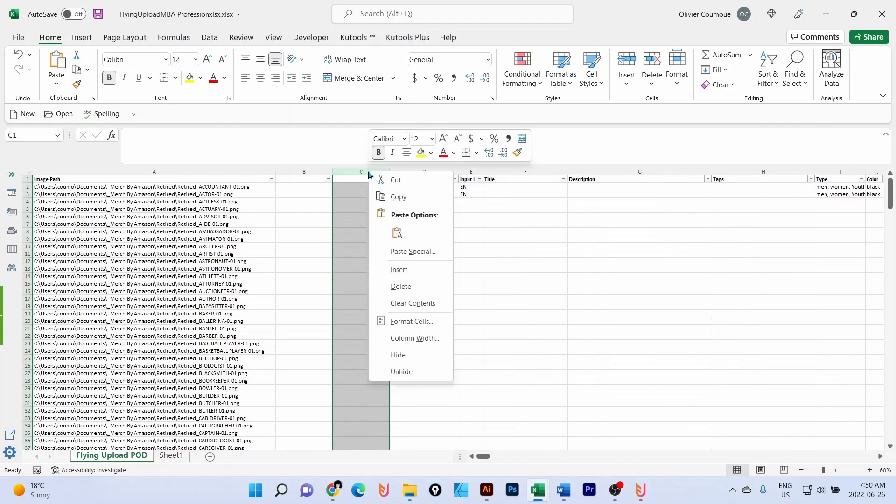
click(396, 268)
click(382, 261)
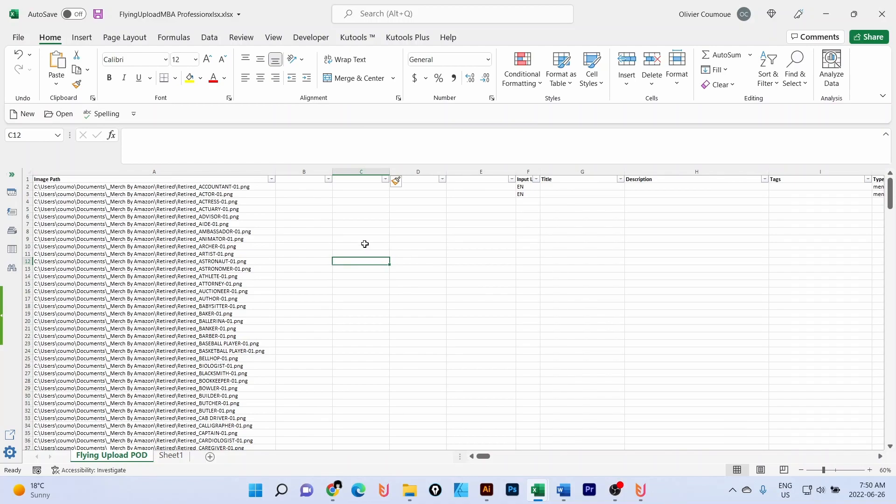
Copy all image paths from A2 downward into column B, starting at B2
click(162, 187)
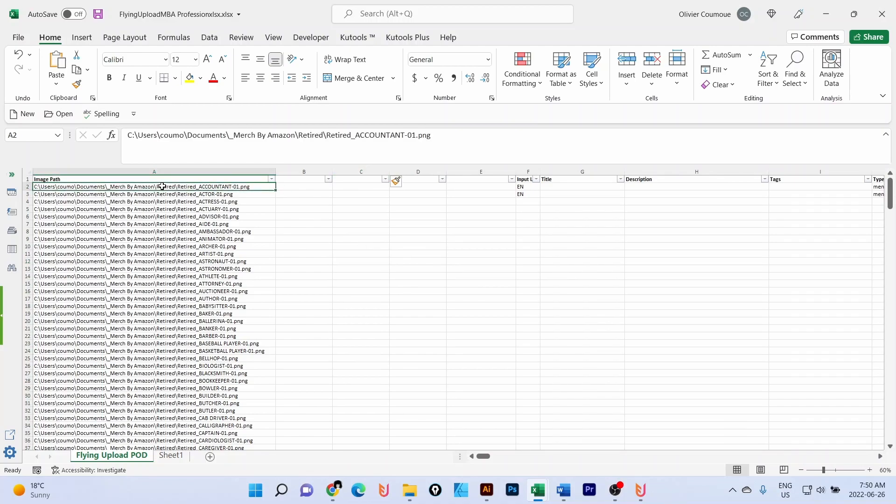
key(ctrl+shift+Down)
key(ctrl+c)
mouse_move(889, 198)
mouse_down()
mouse_move(891, 419)
mouse_move(890, 184)
mouse_up()
click(318, 187)
key(ctrl+v)
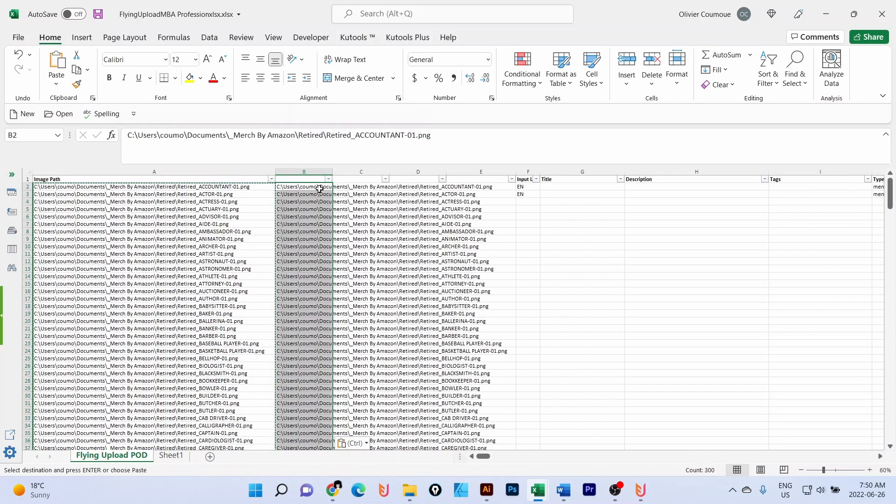
click(233, 136)
drag(123, 136, 326, 133)
key(ctrl+c)
key(Escape)
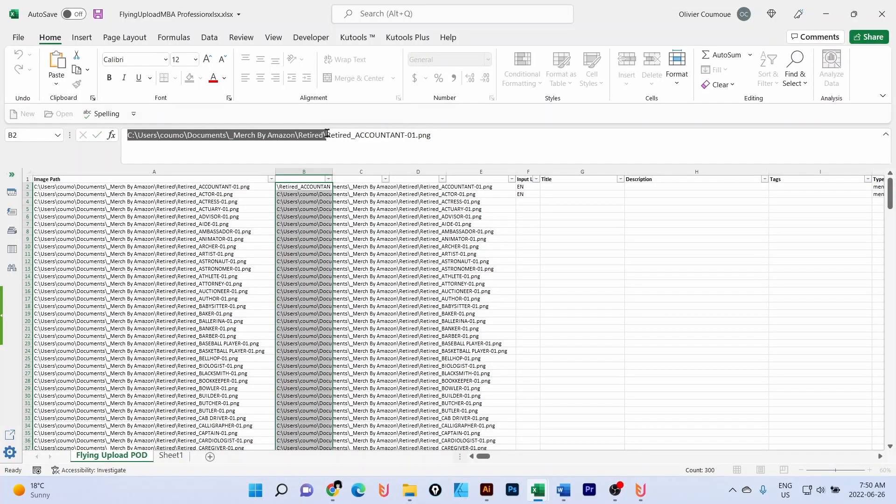
click(310, 167)
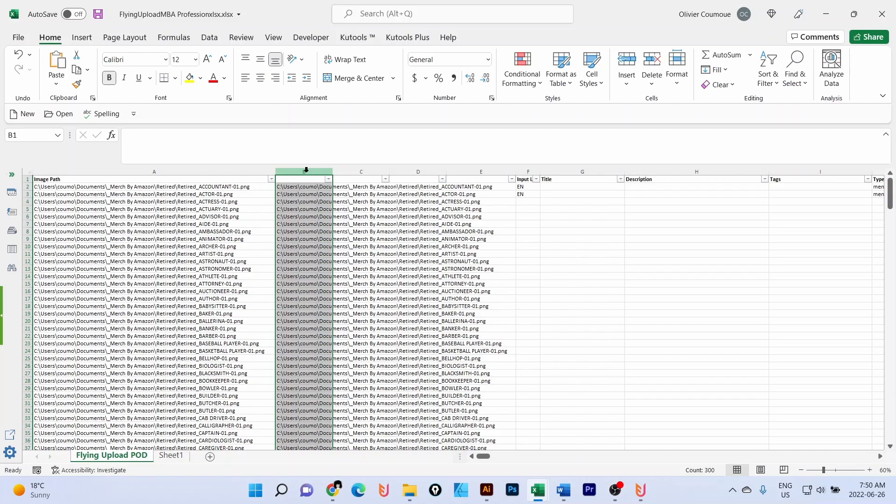
Remove the folder path and "Retired_" prefix from every entry in column B by replacing them all with nothing
click(301, 186)
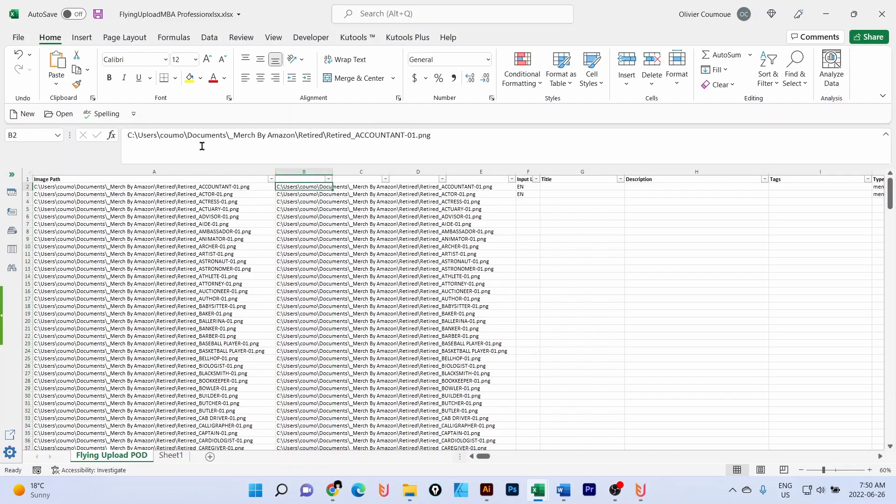
drag(127, 135, 355, 134)
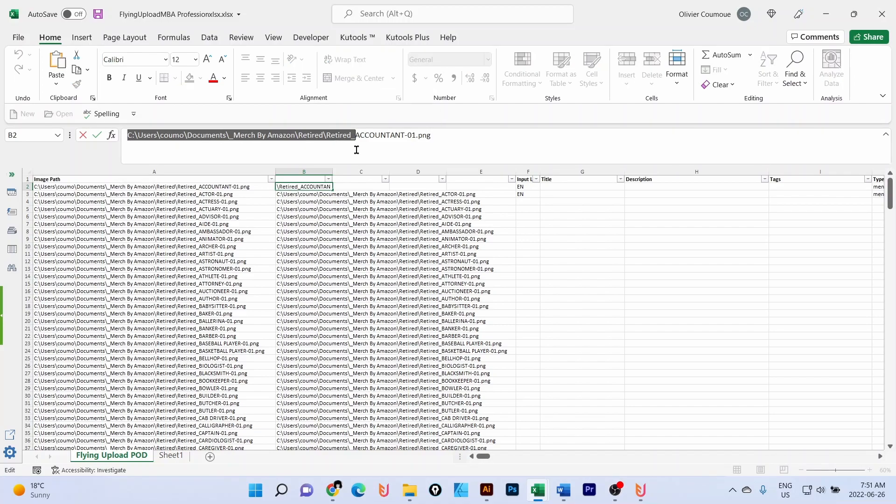
click(303, 172)
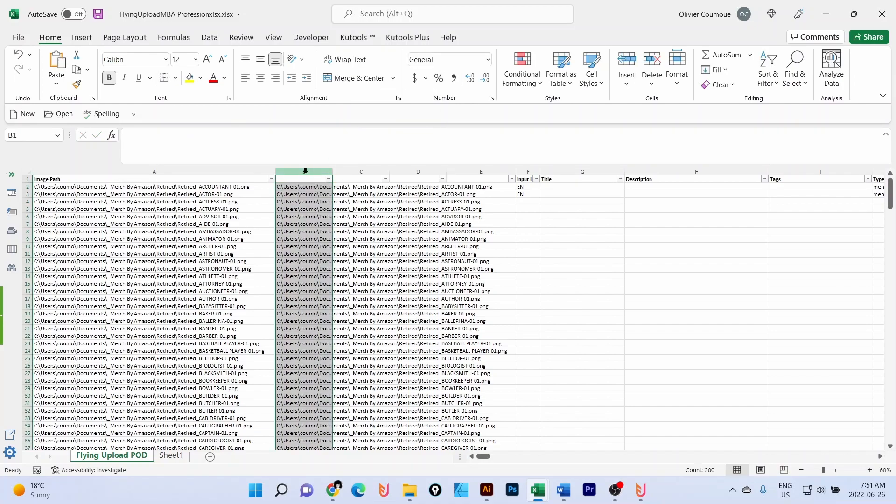
click(805, 80)
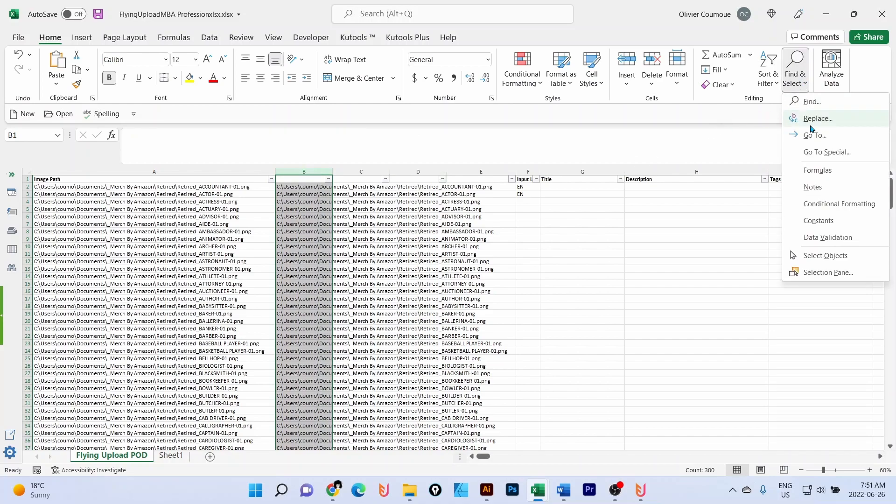
click(816, 121)
drag(249, 264, 214, 264)
key(ctrl+v)
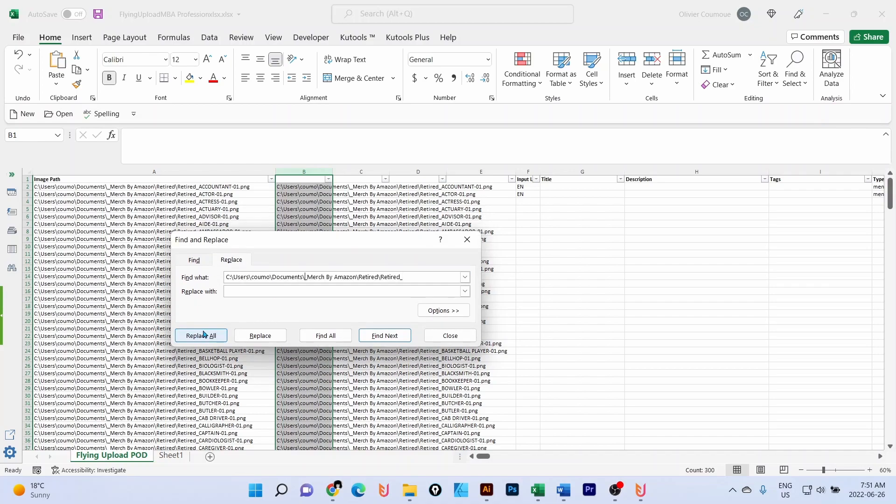
click(199, 336)
click(446, 332)
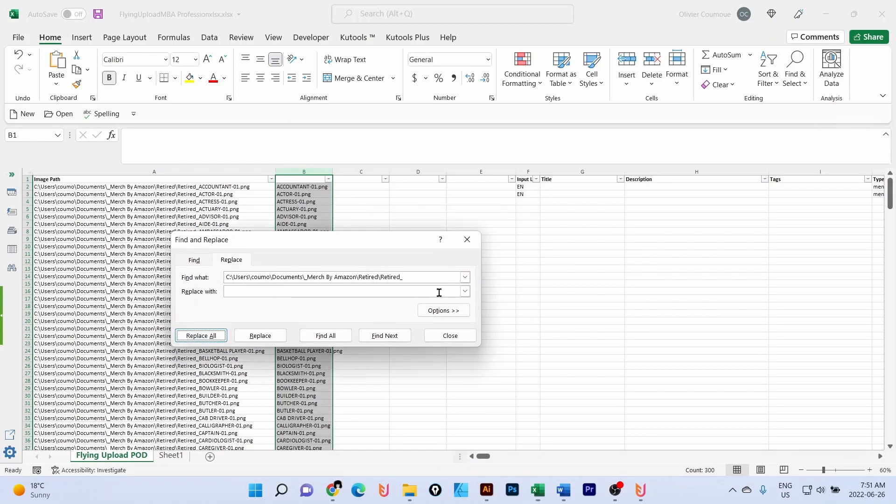
click(450, 335)
click(301, 238)
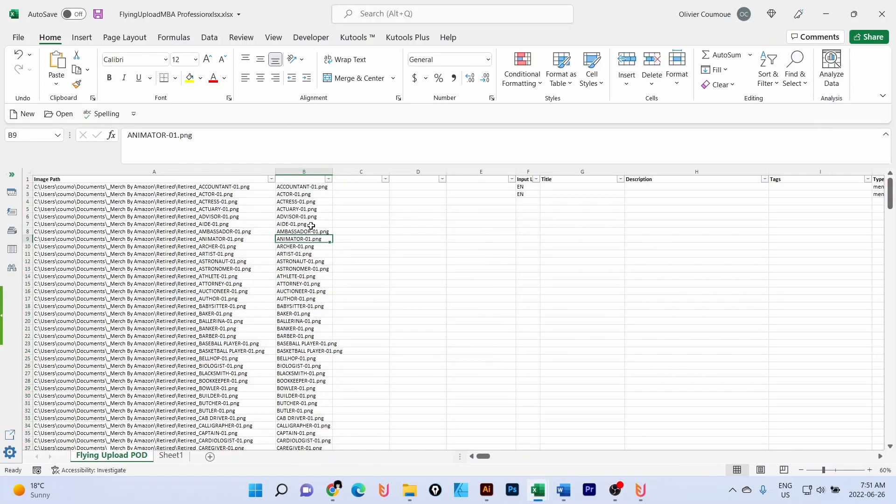
Strip the "-01.png" suffix from every entry in column B by replacing all occurrences with nothing
click(308, 188)
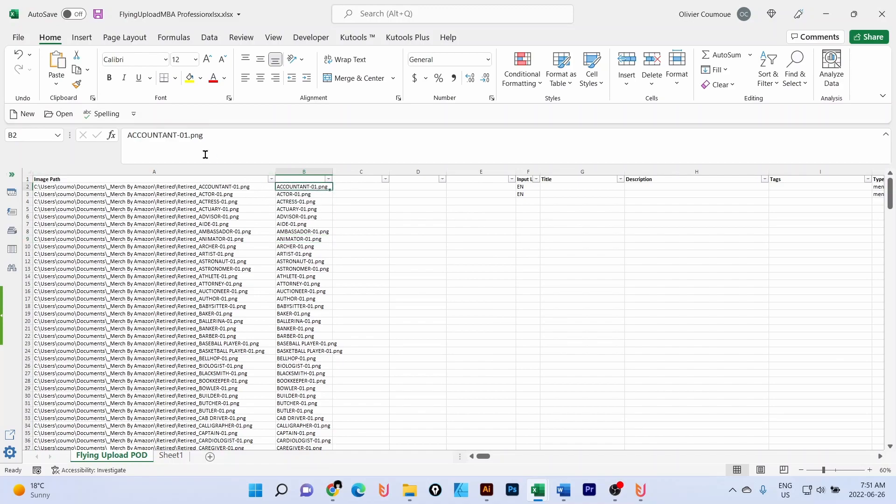
drag(176, 134, 300, 124)
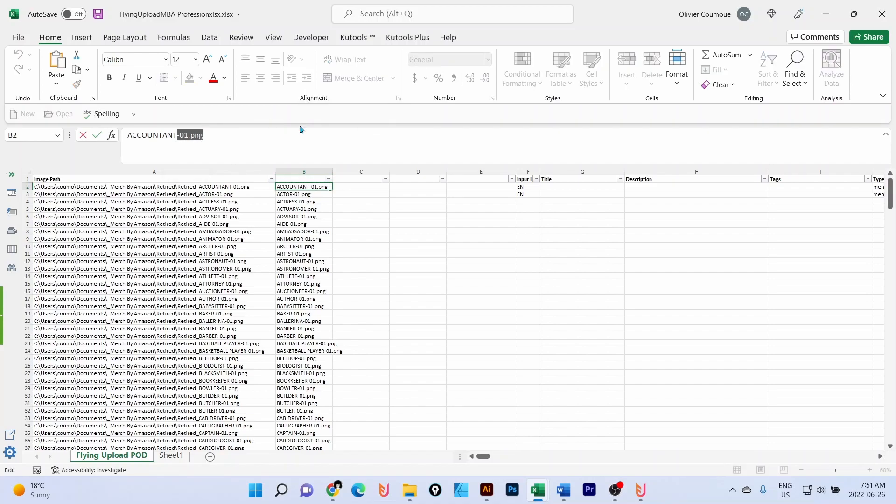
key(Escape)
click(304, 171)
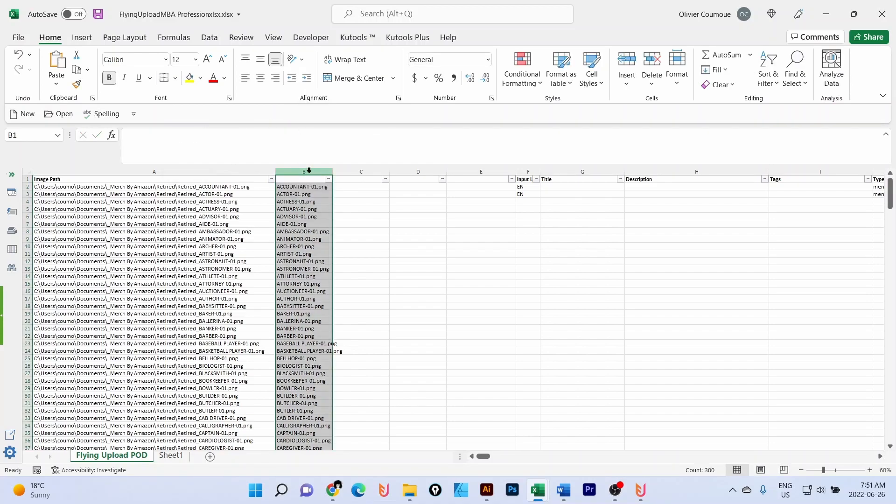
click(795, 77)
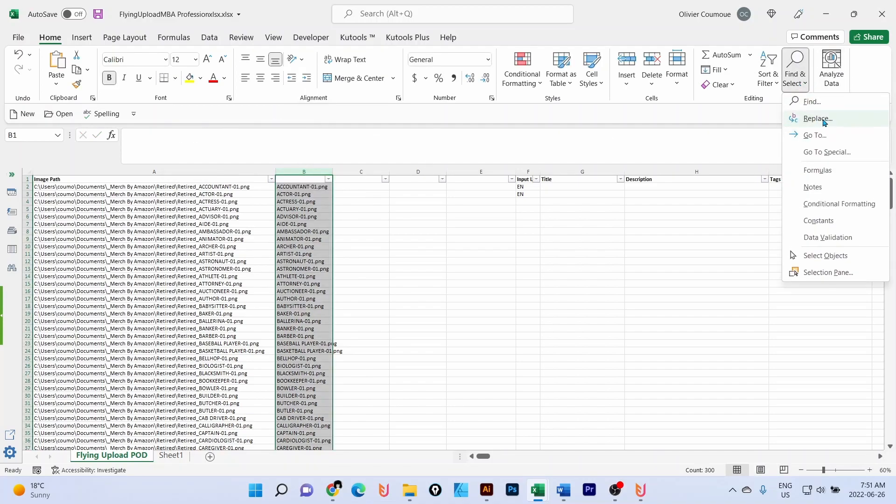
click(817, 119)
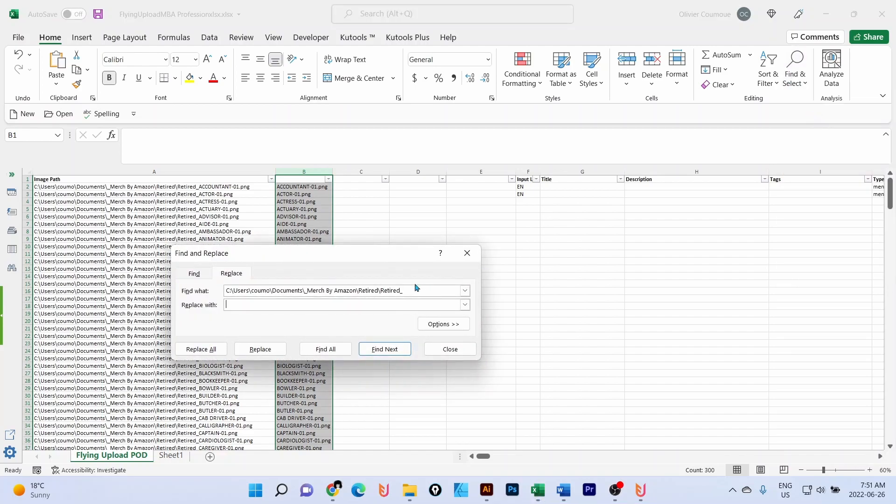
key(ctrl+a)
key(BackSpace)
text(-01.png)
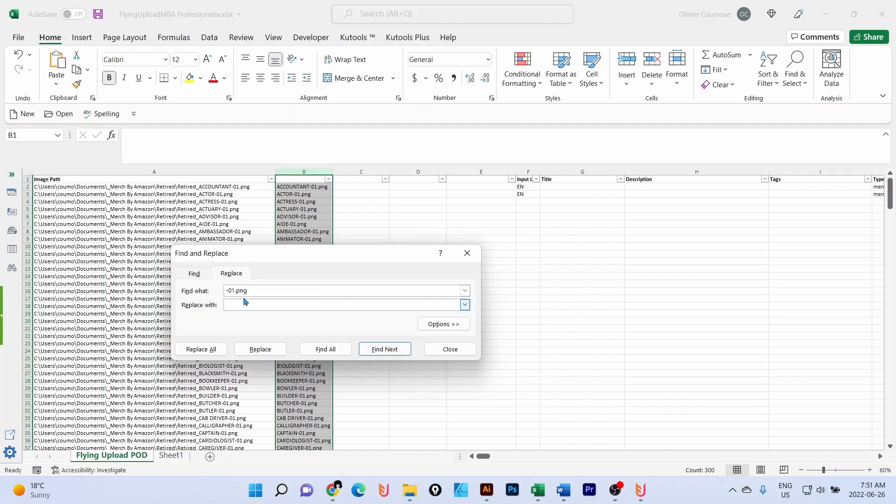
click(205, 350)
click(452, 276)
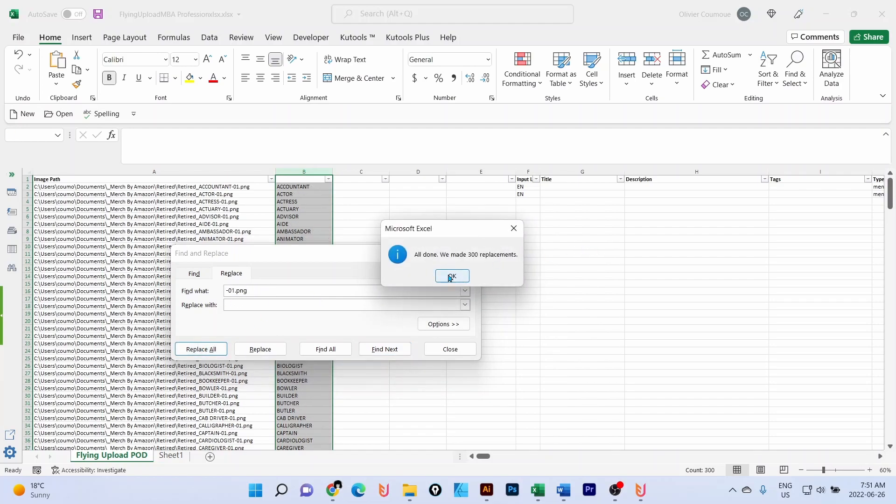
click(455, 349)
click(392, 268)
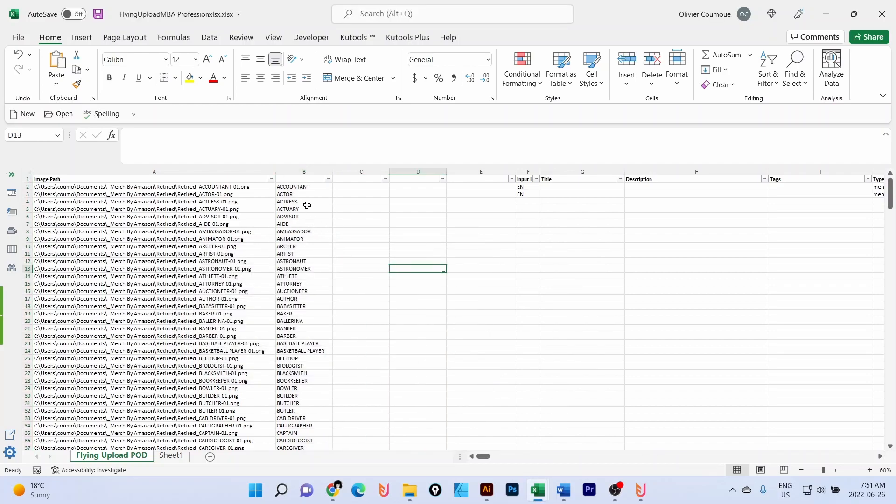
Enter =PROPER(B2) in C2 and fill it down column C for every profession name
click(306, 185)
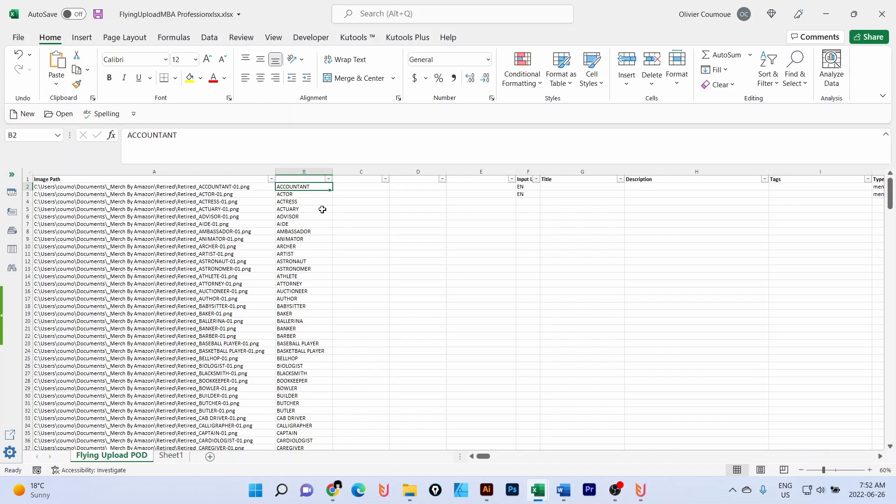
click(350, 187)
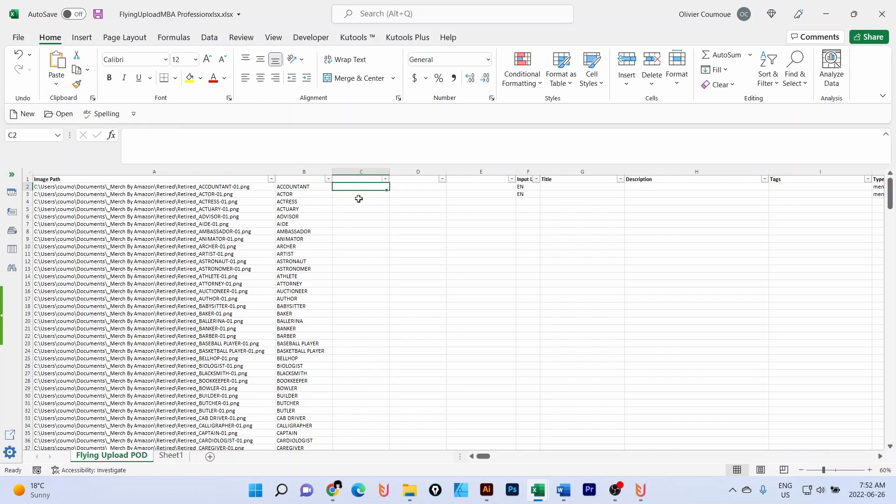
text(=pro)
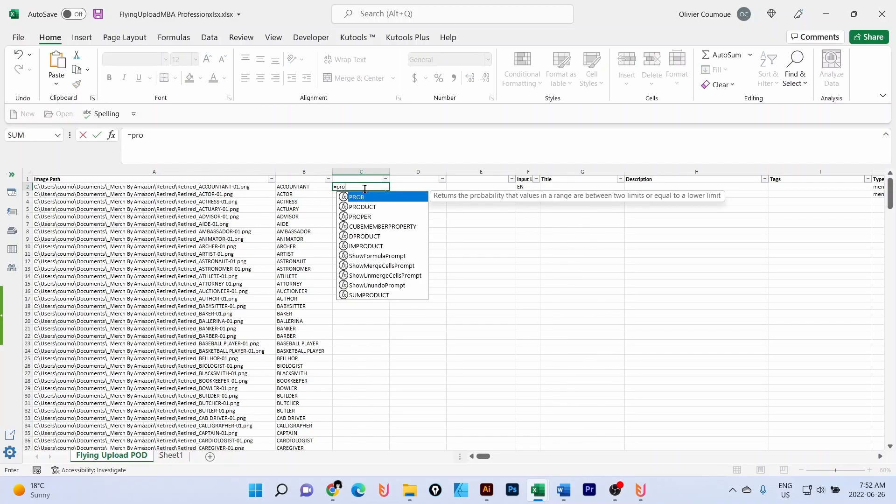
text(p)
double_click(369, 197)
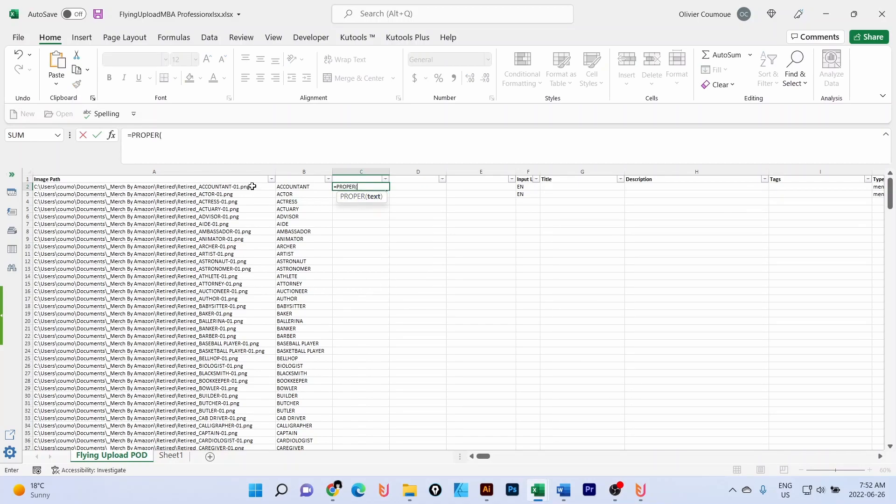
click(285, 187)
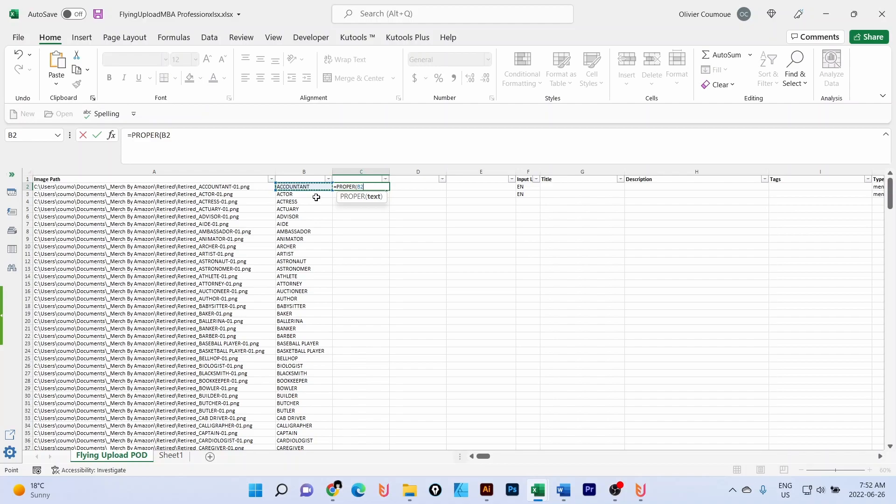
key(Return)
click(372, 189)
double_click(389, 190)
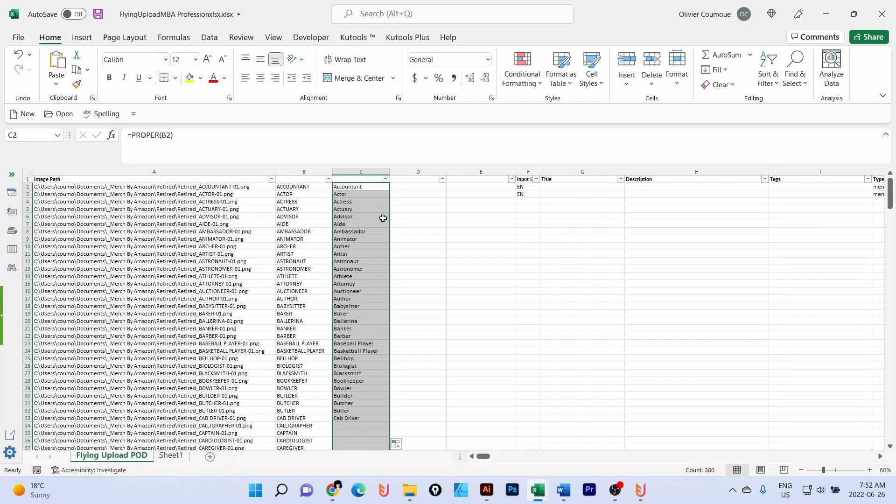
Copy column C and paste it as values only over the uppercase profession names in column B
click(362, 171)
right_click(362, 172)
click(390, 202)
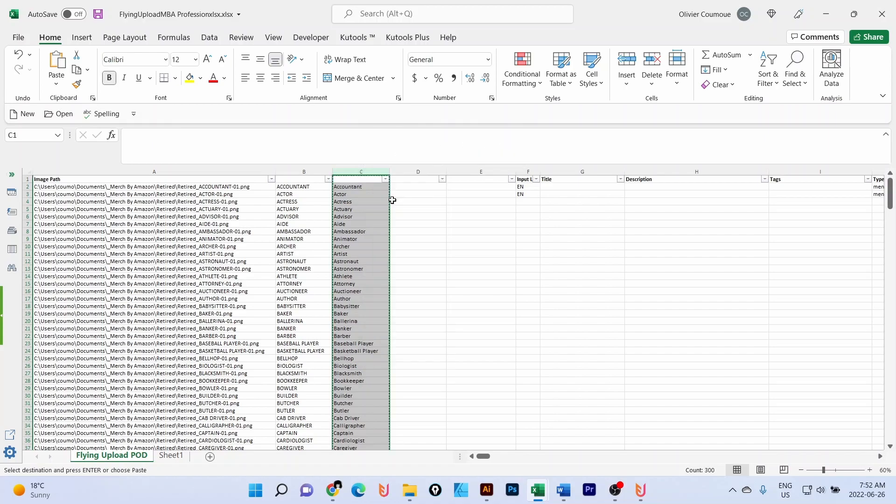
right_click(297, 172)
click(344, 232)
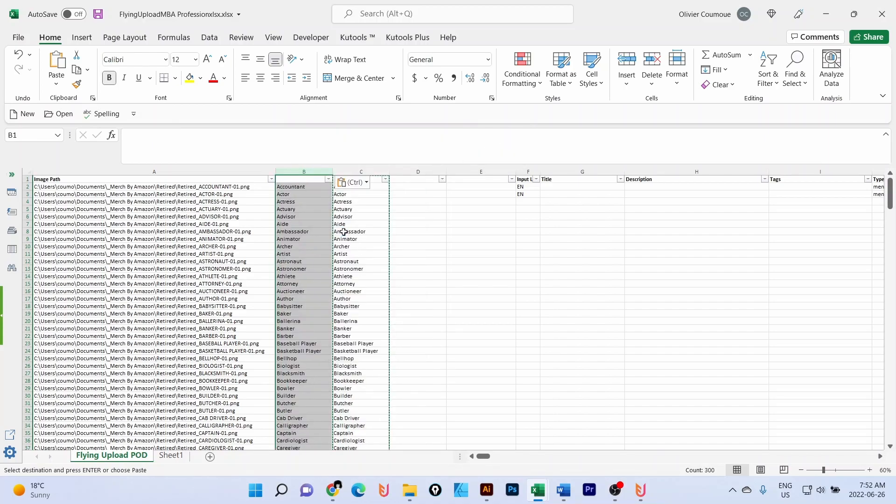
key(Escape)
click(373, 238)
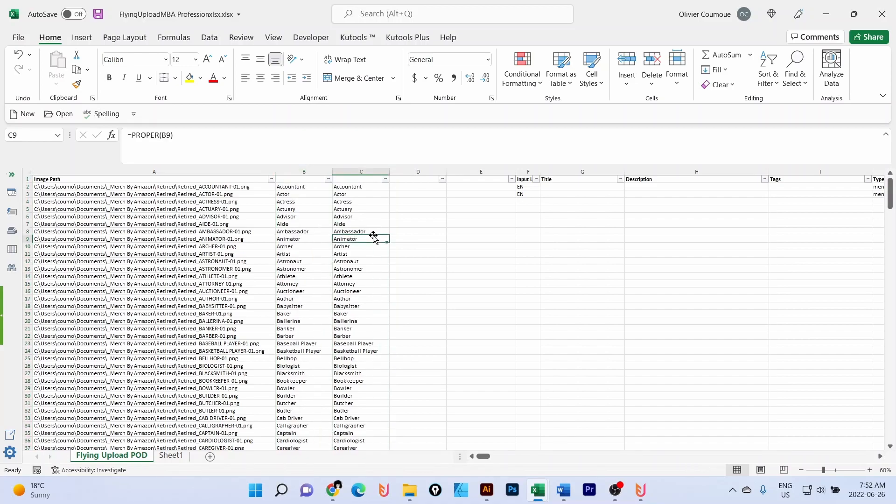
Delete the helper column C holding the PROPER formulas and narrow the two remaining blank columns C and D
click(359, 172)
right_click(359, 172)
click(391, 289)
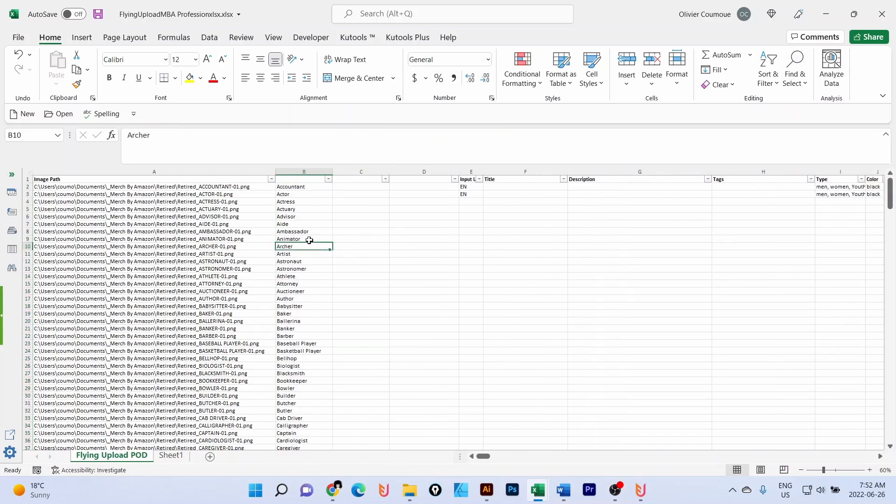
click(299, 171)
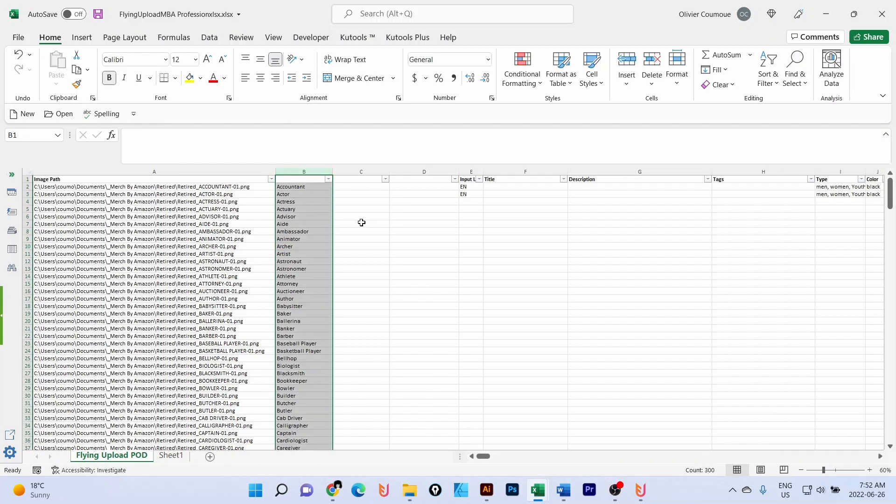
drag(389, 170, 368, 172)
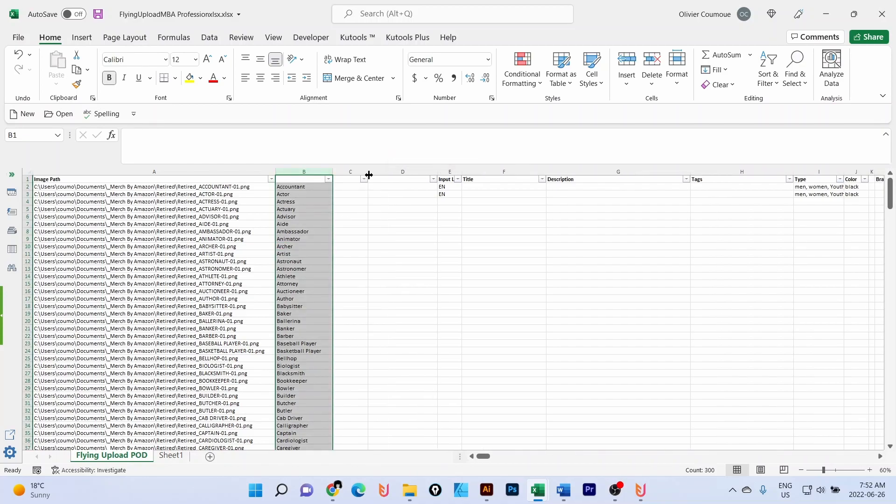
drag(436, 173, 403, 174)
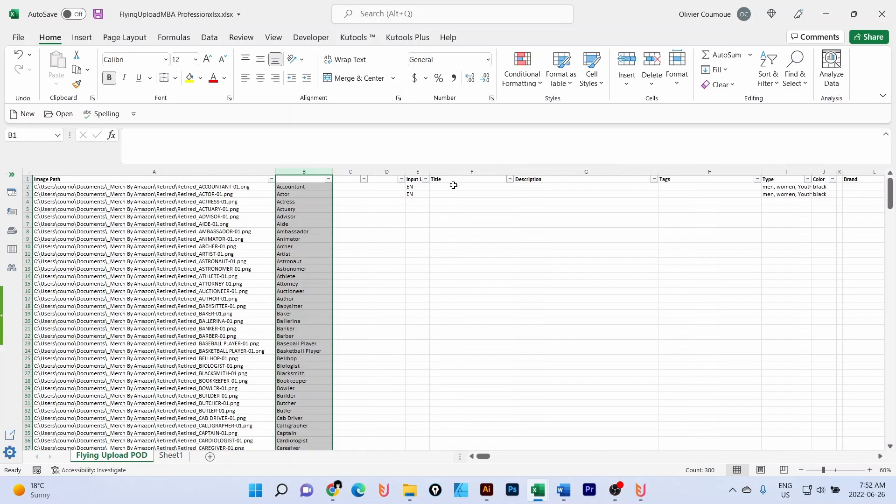
Fill the Title column from D2 downward with the formula =CONCATENATE("Retired ",B2)
click(453, 186)
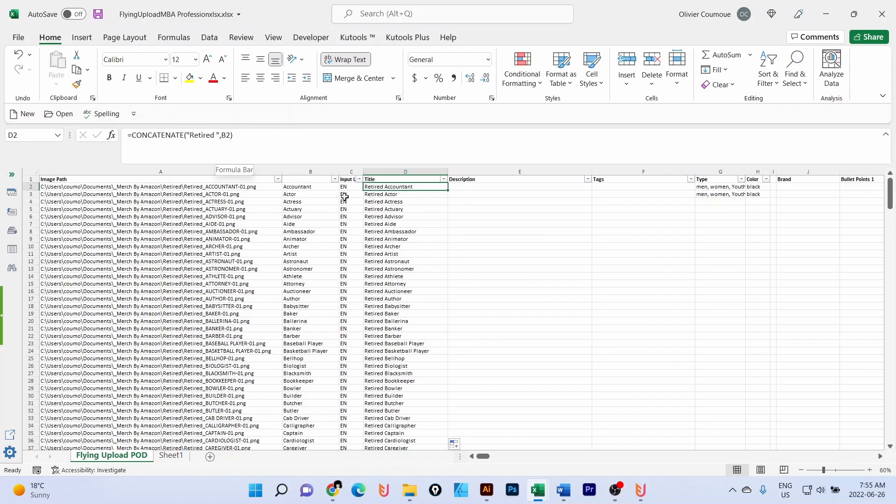
click(381, 144)
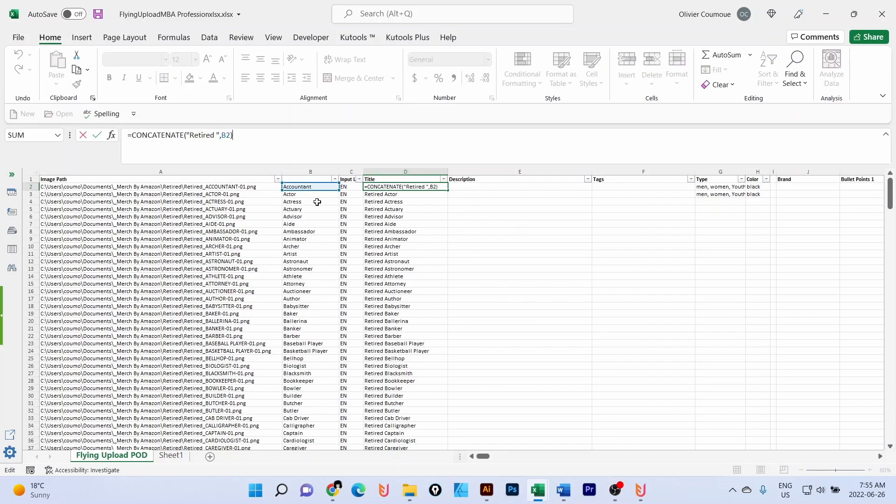
key(Return)
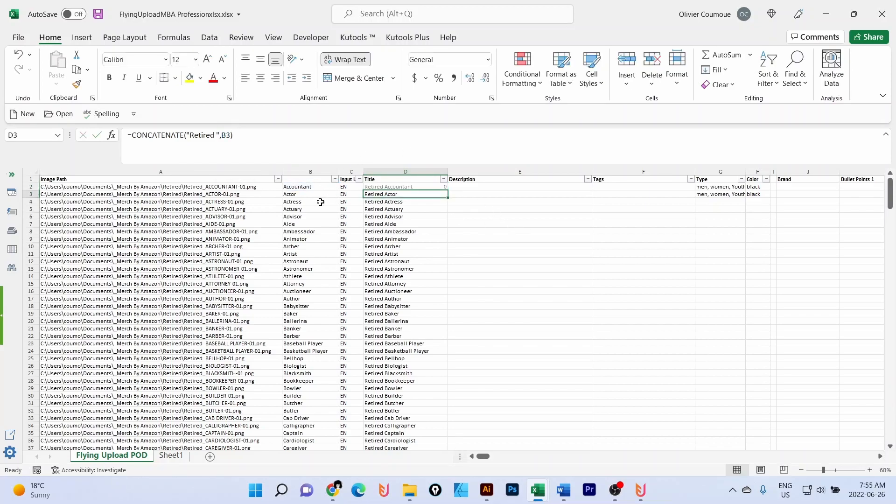
click(411, 186)
double_click(448, 190)
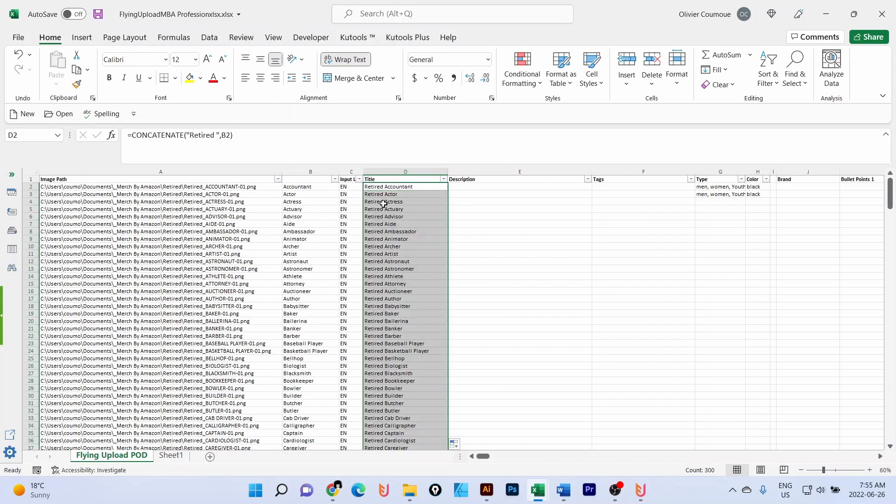
click(392, 187)
Enter the Description formula =CONCATENATE("Funny Retired ",B2, "Design For Men and Women") in E2
click(467, 187)
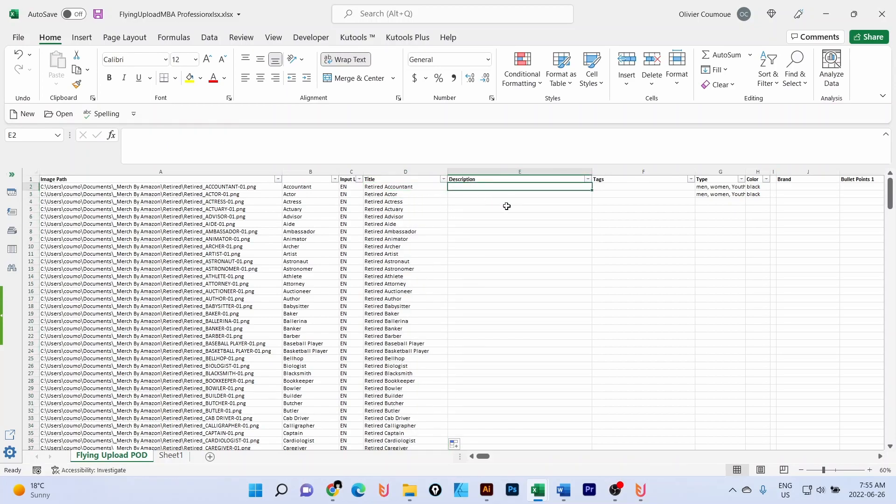
text(=c)
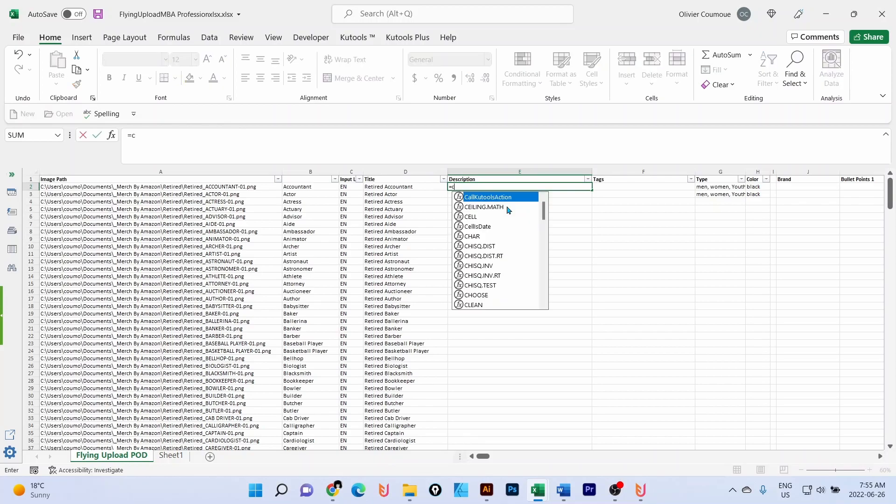
text(onca)
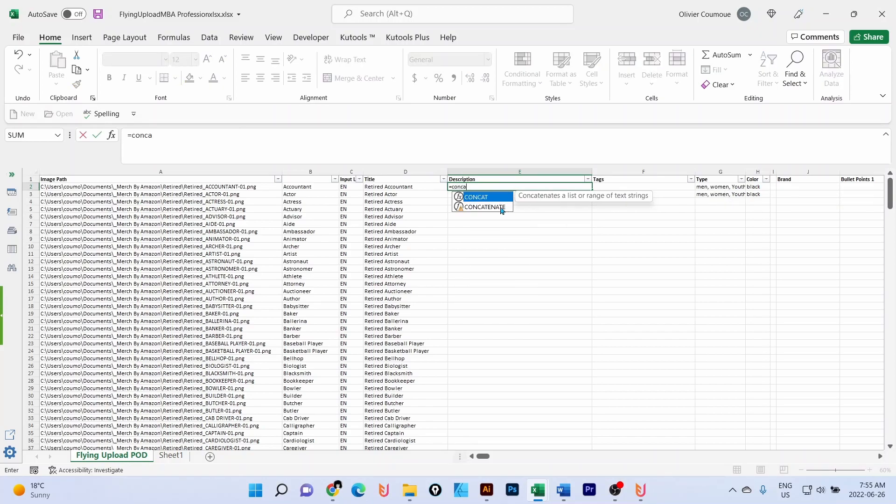
double_click(499, 206)
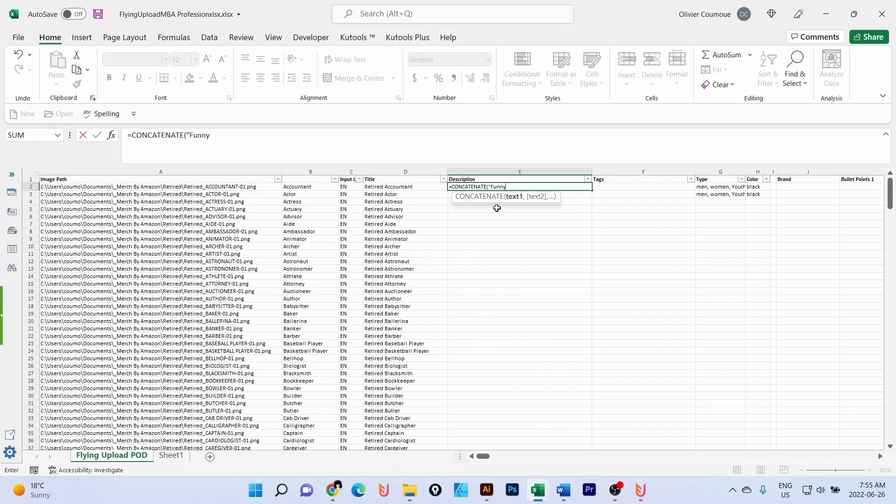
text(Retired",)
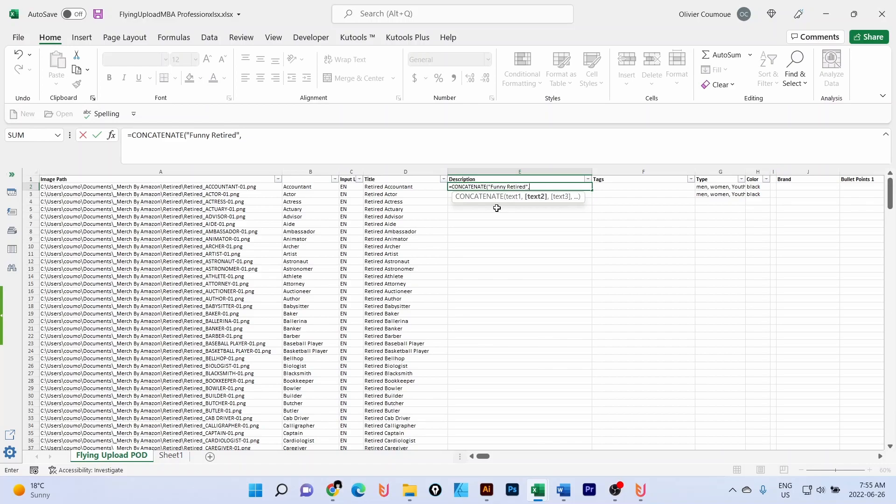
click(527, 188)
click(305, 186)
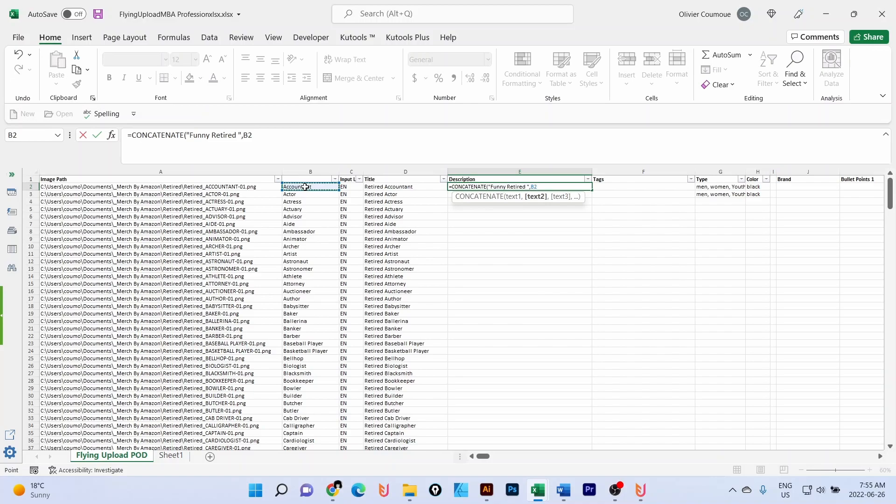
text(, Design)
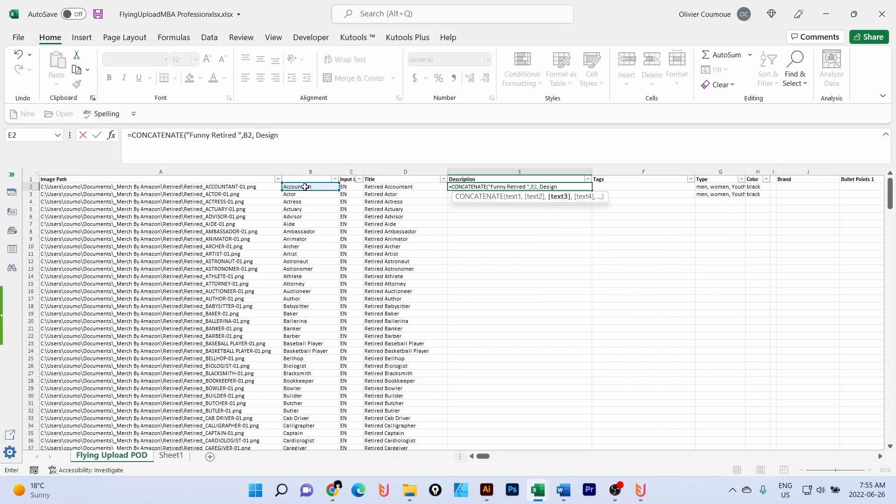
key(BackSpace)
key(BackSpace)
key(BackSpace)
key(BackSpace)
key(BackSpace)
key(BackSpace)
key(BackSpace)
text("Design For Men and WO)
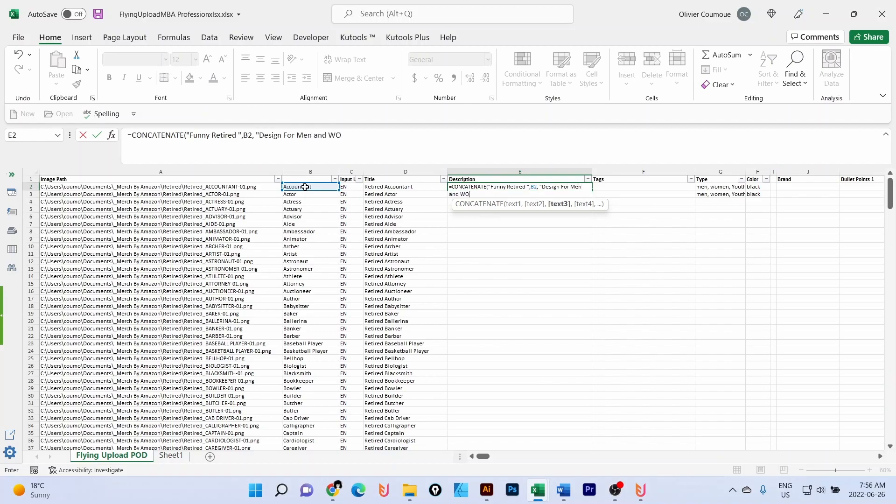
key(BackSpace)
key(BackSpace)
key(BackSpace)
key(BackSpace)
text(omen)
key(Return)
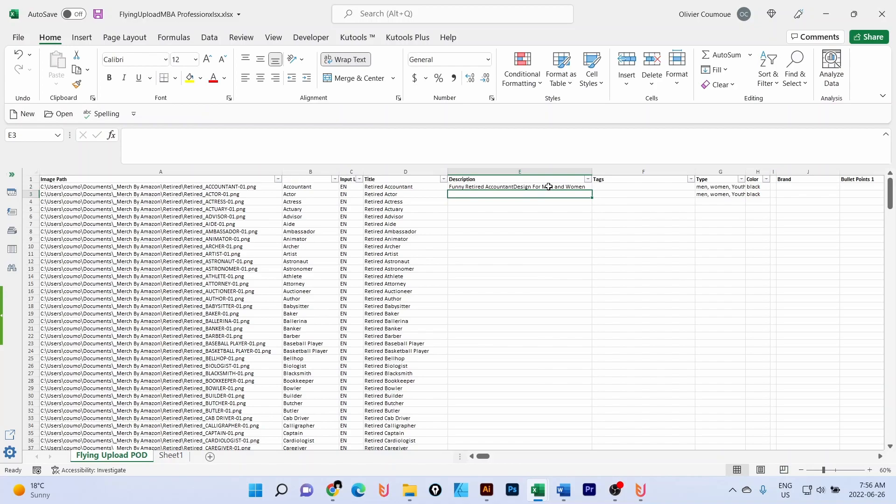
Insert a space before "Design" in the E2 formula and fill it down the whole Description column
click(548, 186)
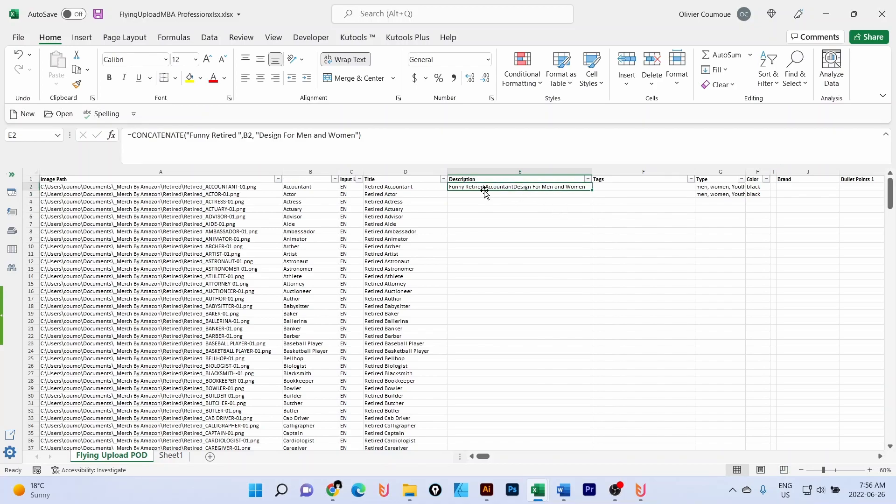
click(264, 138)
key(Return)
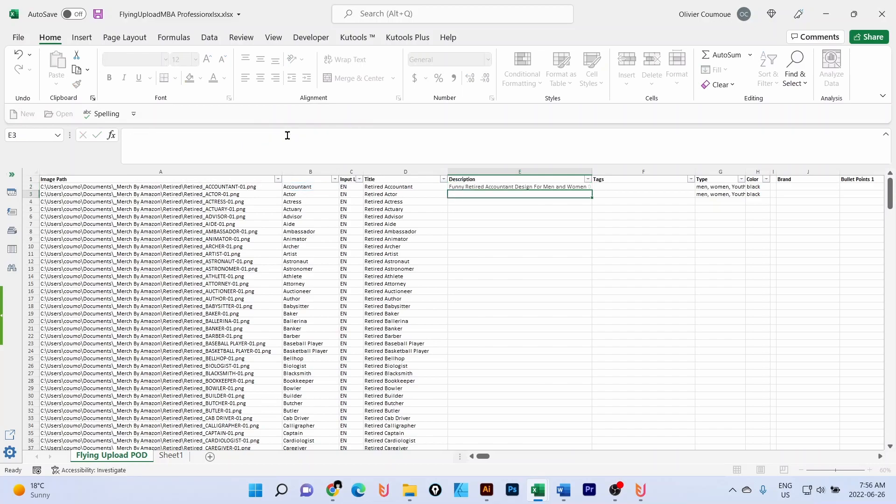
click(580, 187)
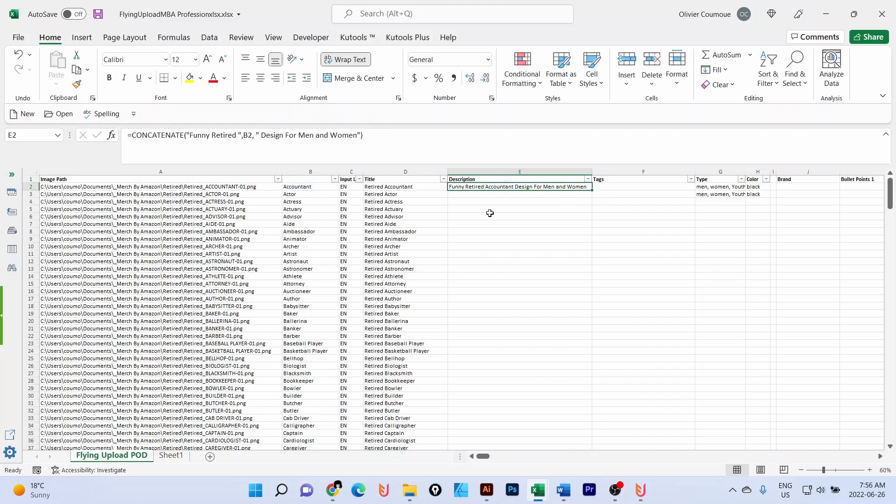
double_click(591, 189)
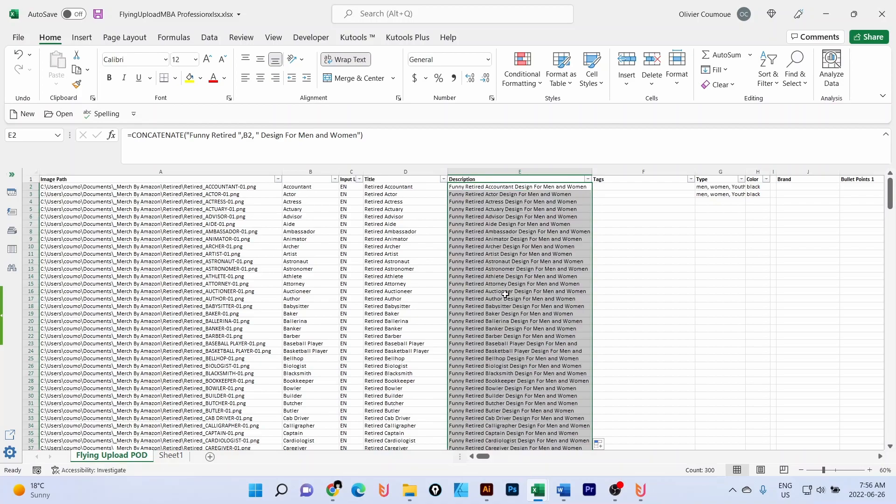
click(490, 321)
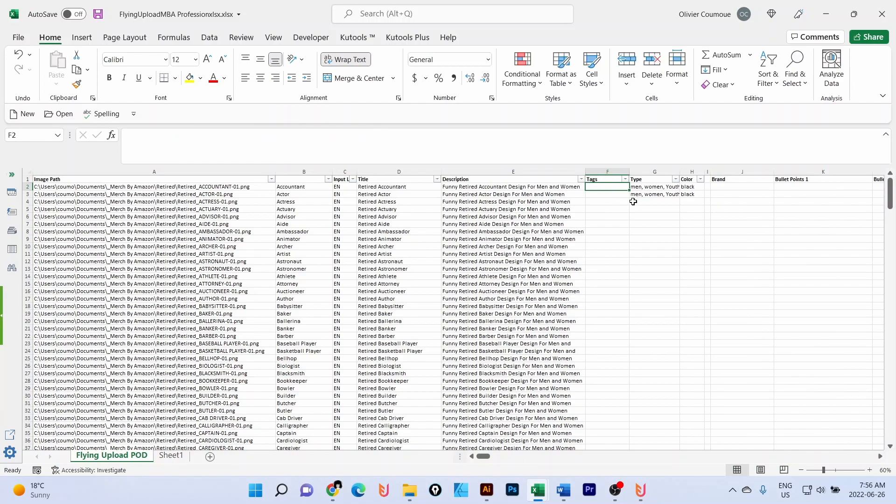
Widen the Tags column slightly and switch to the Flying Upload POD window
drag(629, 172, 644, 171)
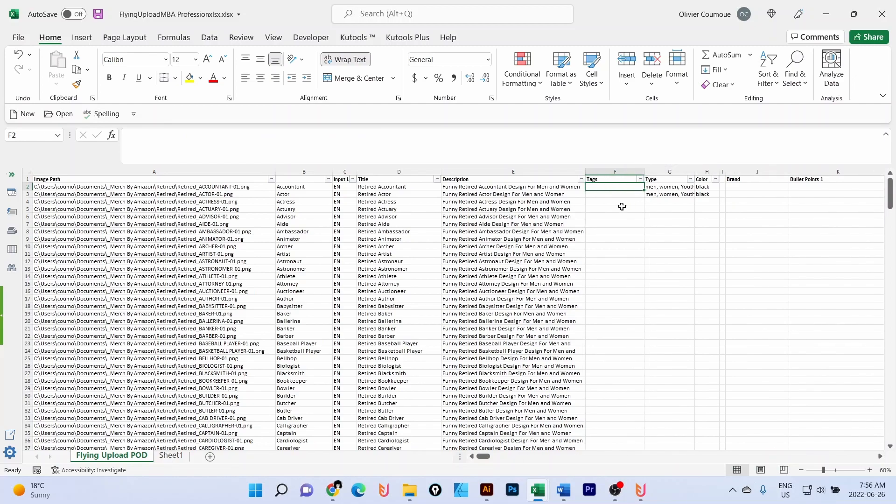
click(640, 490)
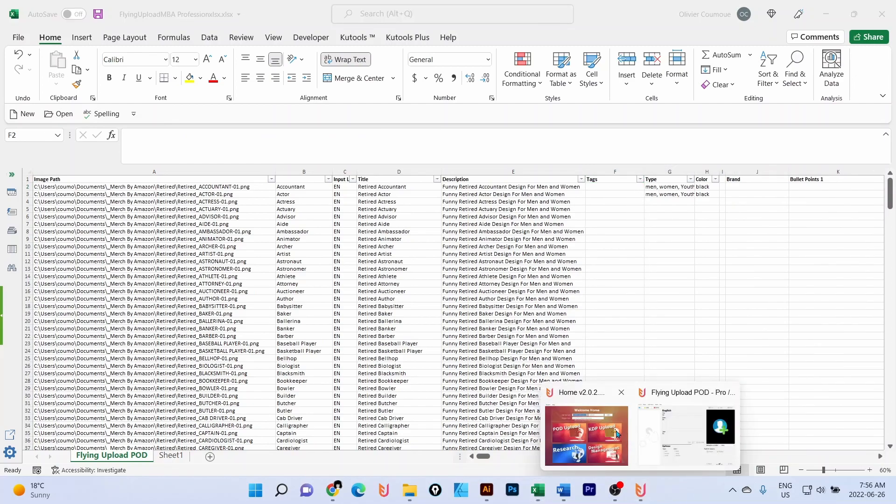
click(602, 433)
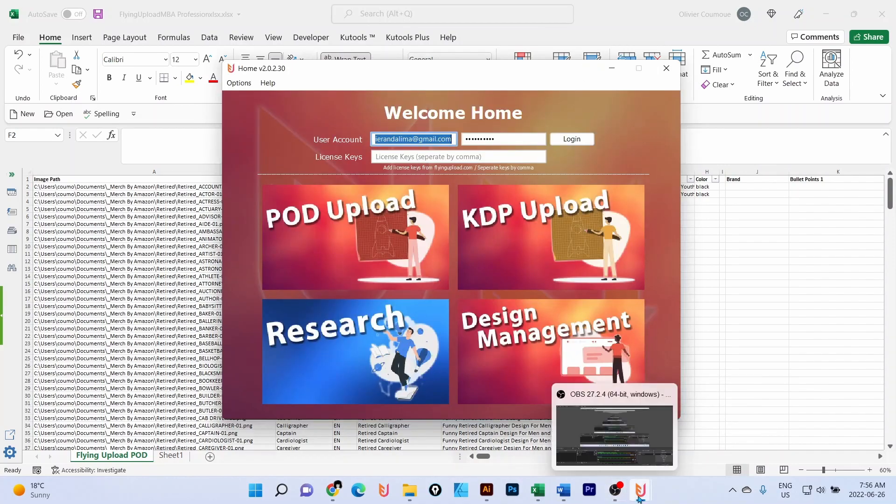
click(666, 433)
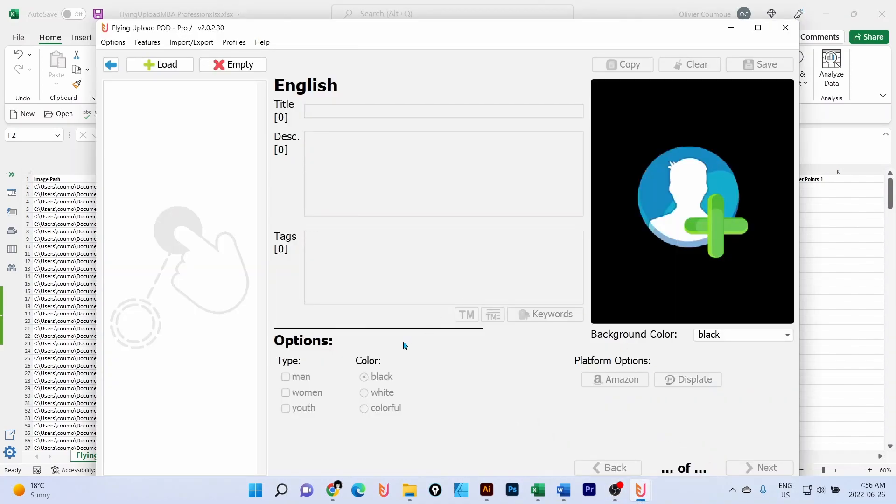
Look over the upload platforms offered in Flying Upload POD and return to the Excel workbook
click(731, 27)
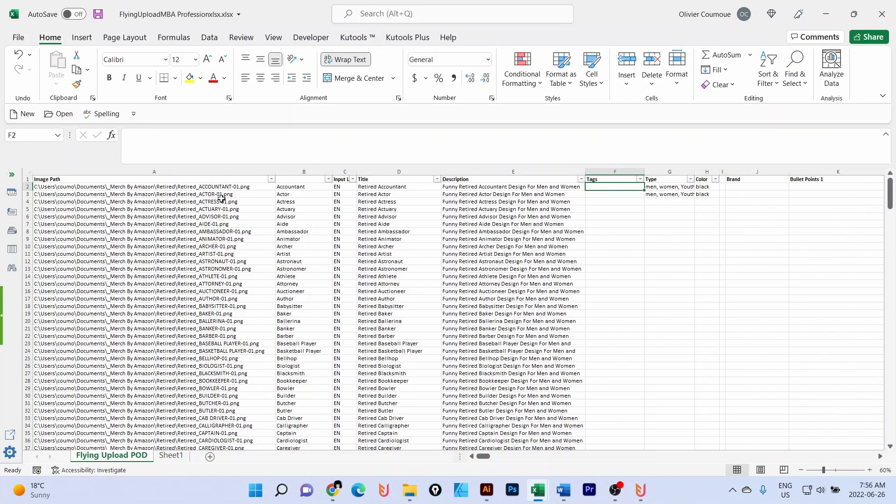
click(641, 490)
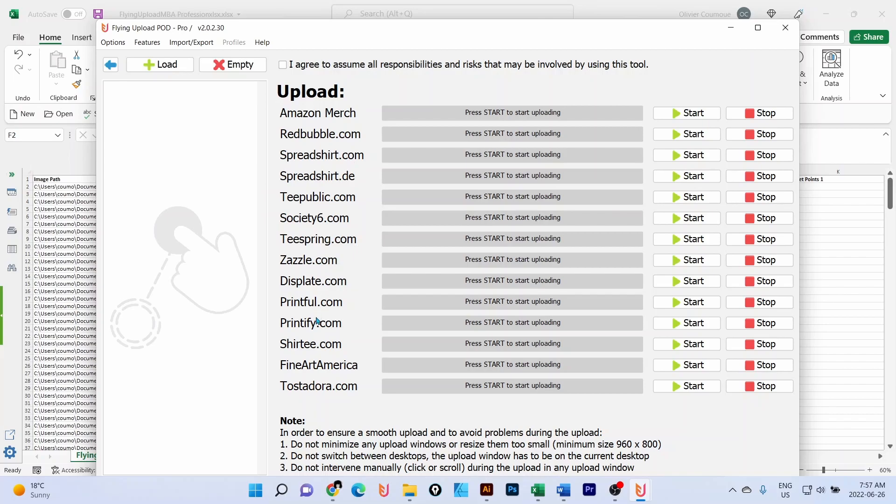
click(730, 30)
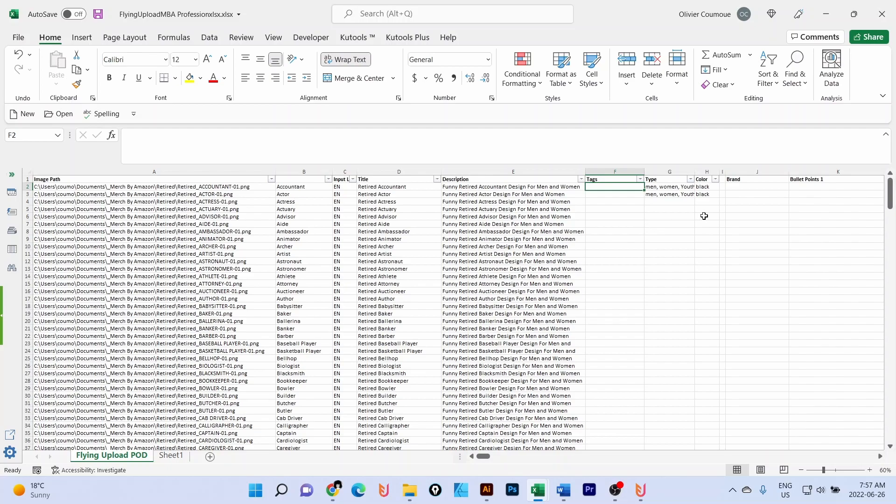
Remove "Youth" from the Type value in G2 so it reads "men, women" and fill it down the whole Type column
click(664, 189)
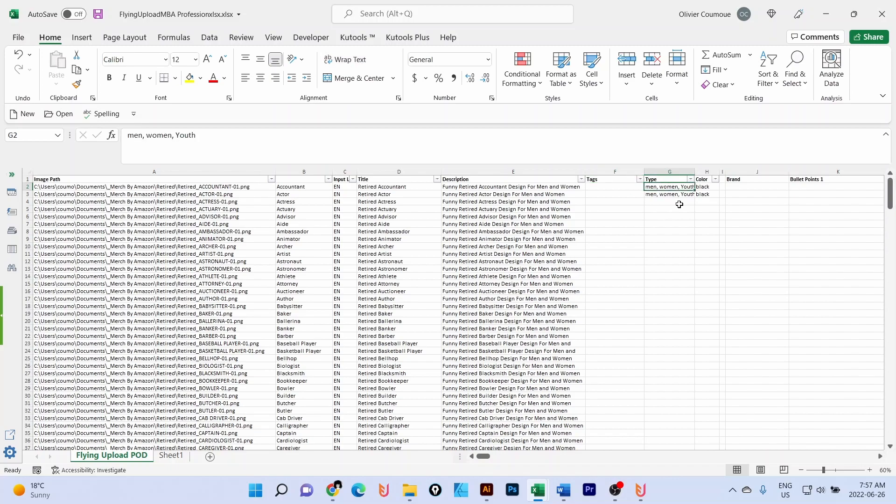
double_click(182, 136)
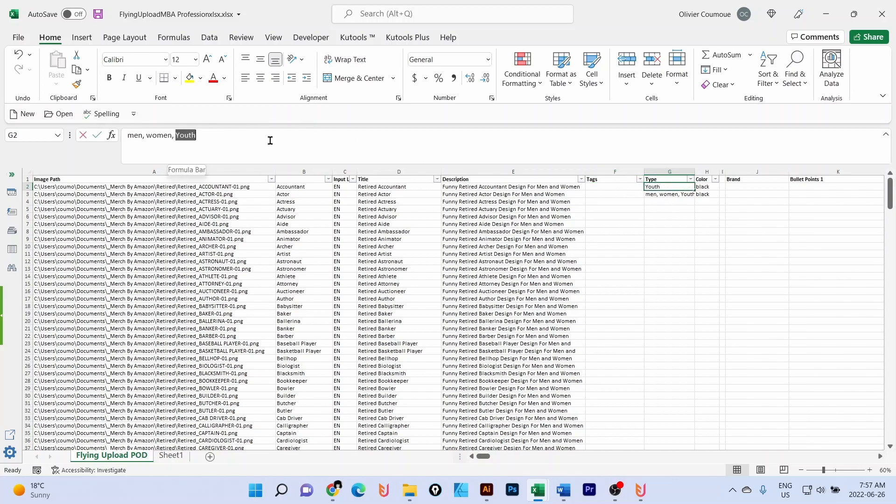
key(BackSpace)
key(Return)
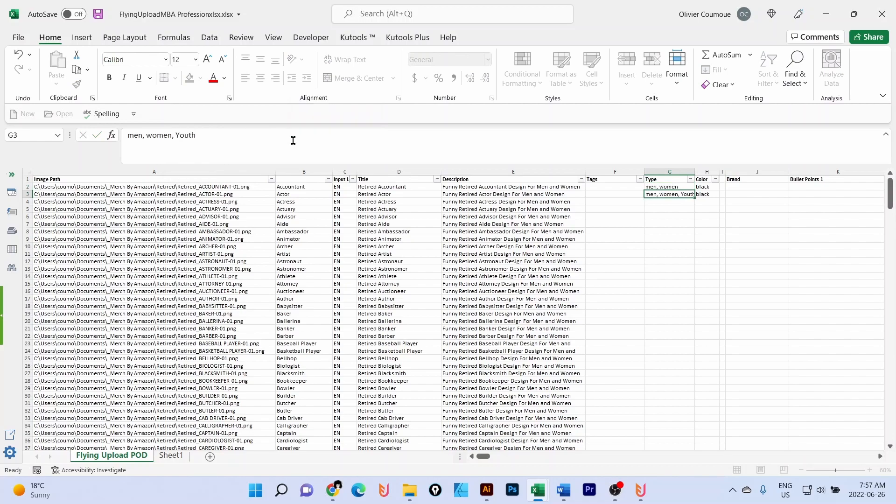
click(674, 187)
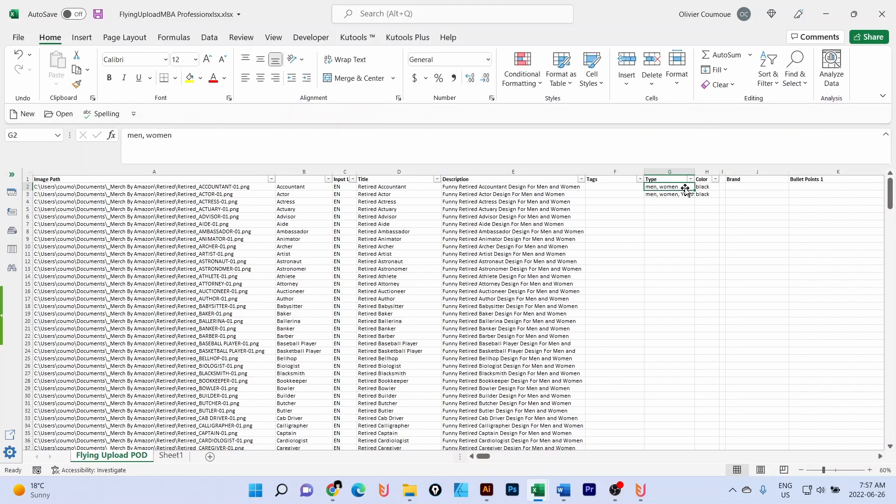
drag(694, 190, 694, 198)
double_click(694, 198)
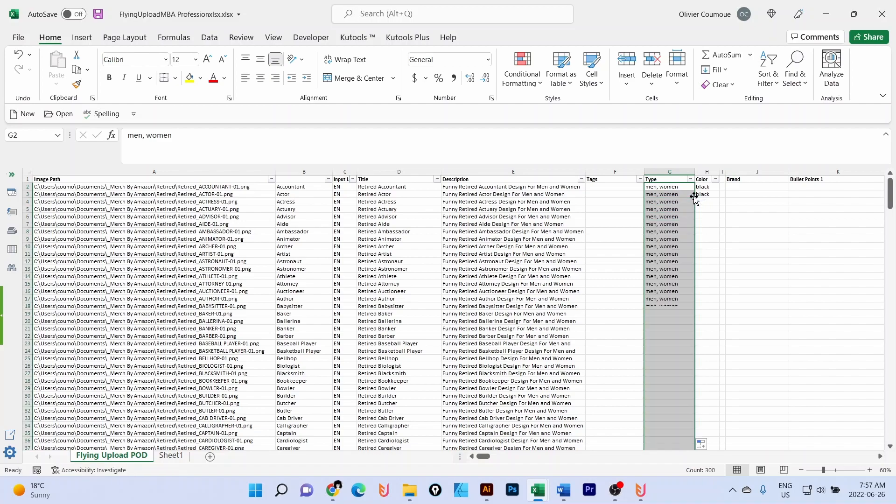
Fill the value "black" down the whole Color column from H2
click(703, 187)
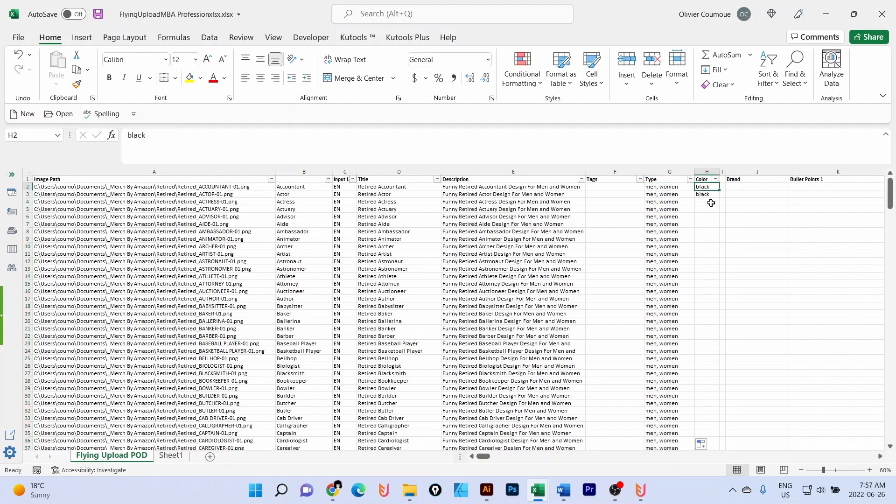
drag(719, 191, 716, 201)
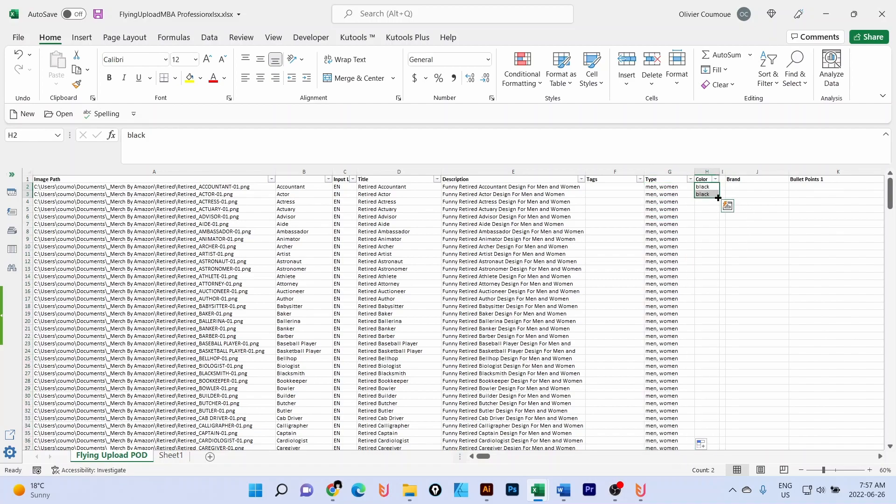
double_click(717, 198)
Enter =D2 in the first Brand cell, J2, and fill it down the whole Brand column
click(741, 188)
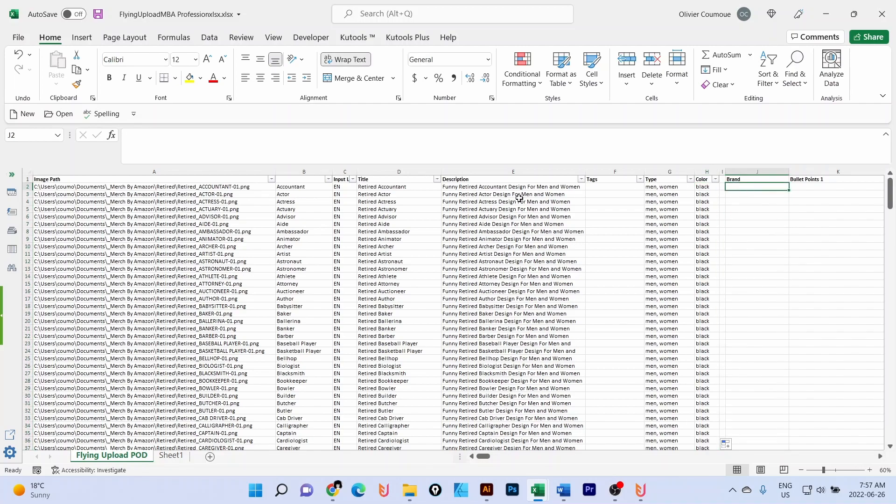
text(=)
click(382, 187)
key(Return)
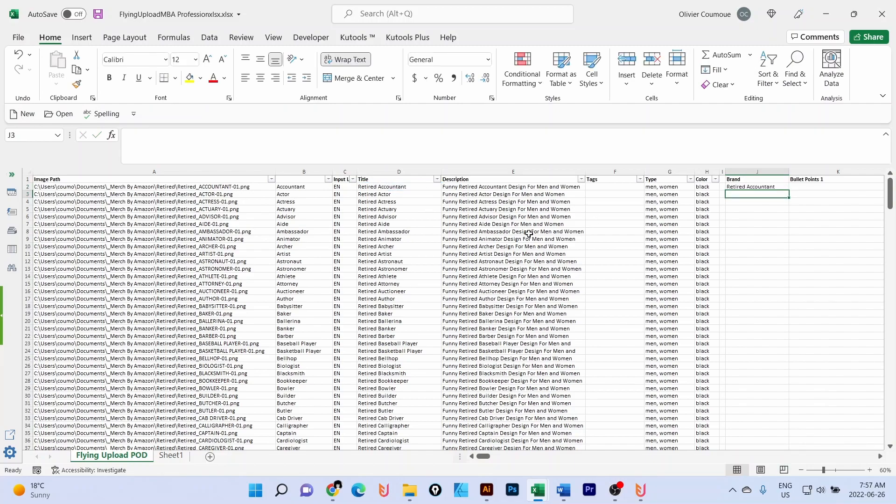
click(406, 187)
click(767, 186)
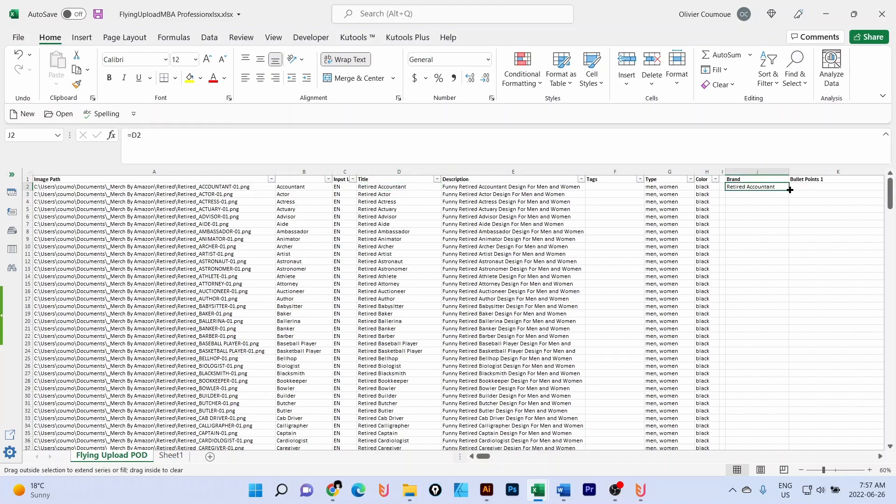
double_click(788, 190)
Enter =E2 in the first Bullet Points 1 cell, K2, and fill it down the whole column
click(814, 187)
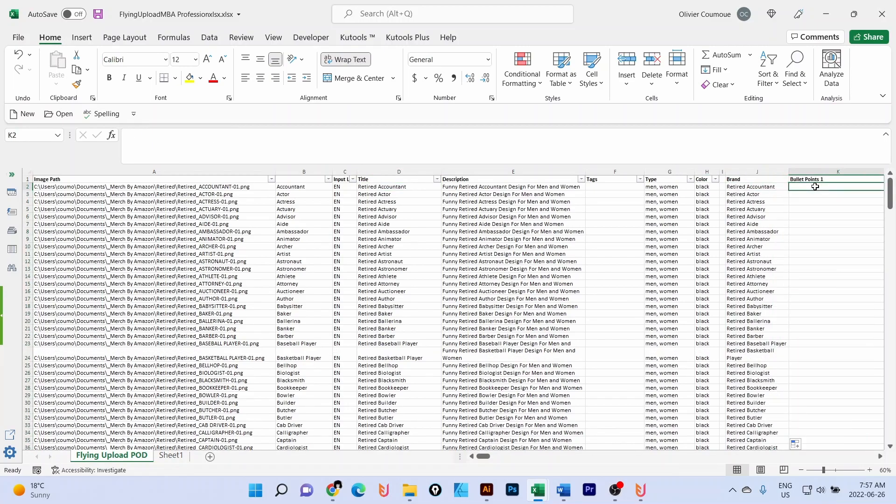
text(=)
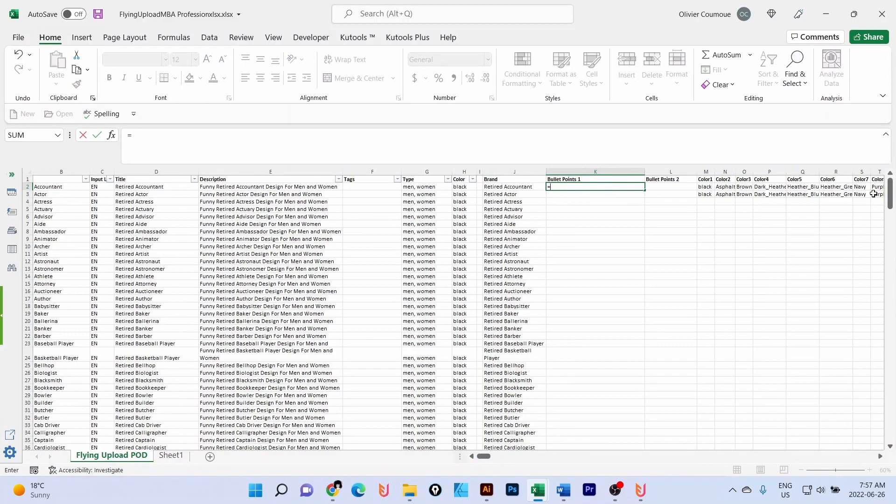
click(306, 188)
key(Return)
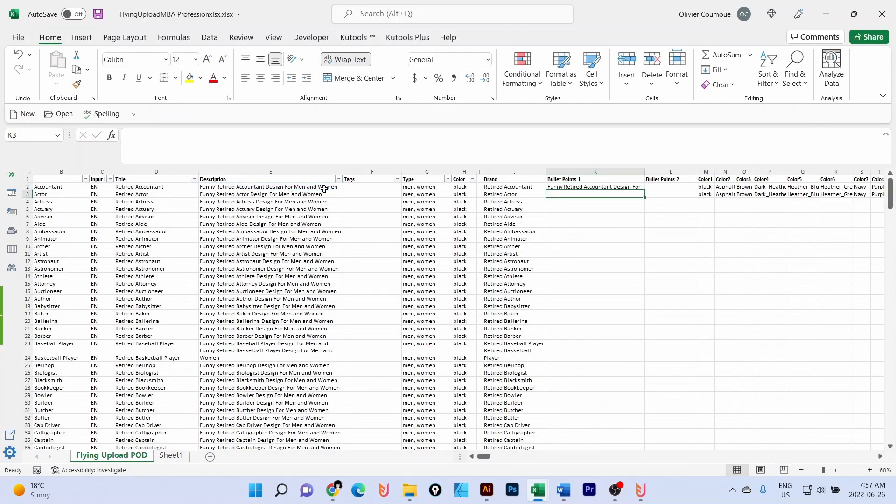
click(637, 187)
double_click(644, 190)
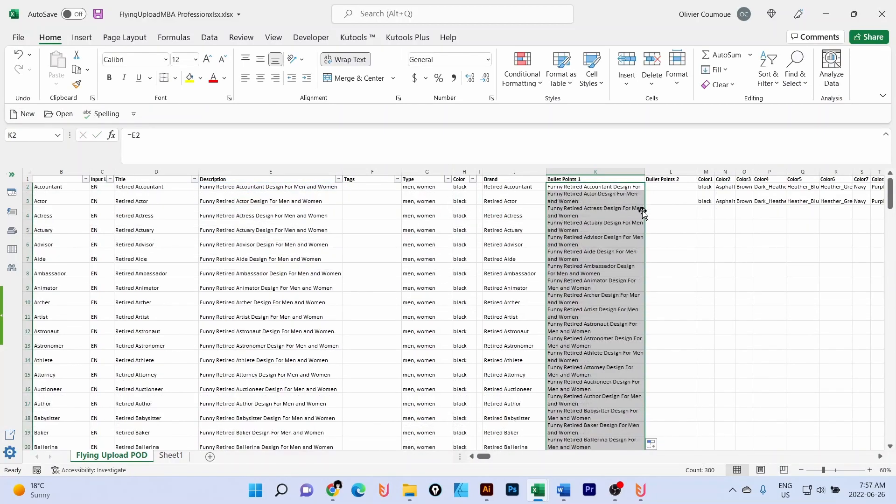
Review the row 2 entries from Bullet Points 2 through the color, product, marketplace and price columns
click(669, 187)
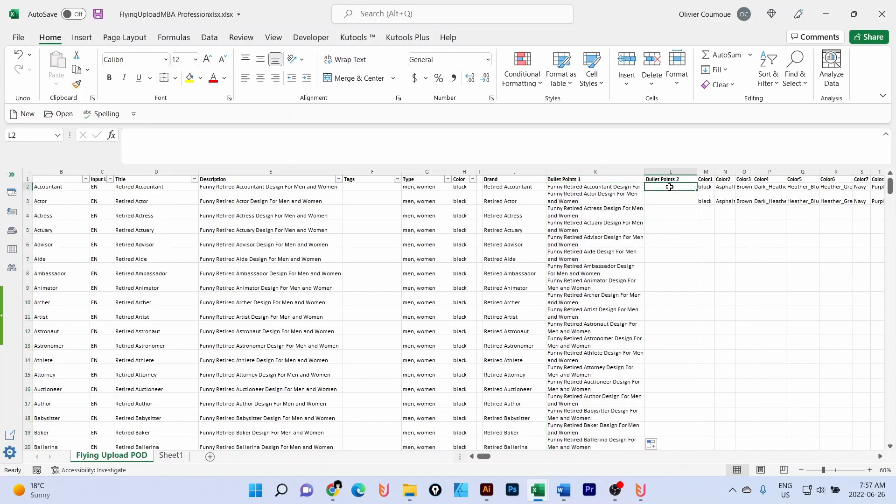
double_click(695, 190)
click(706, 187)
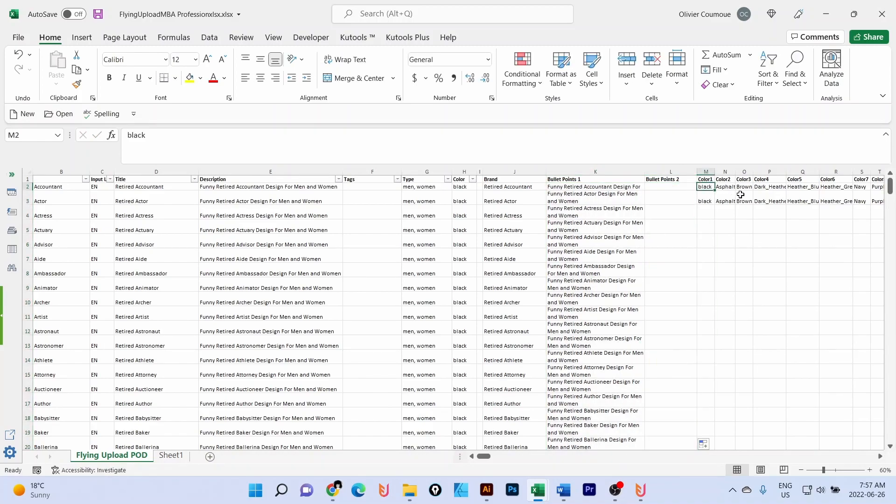
key(Right)
key(Right)
key(Right)
key(Right)
key(Right)
key(Right)
key(Right)
key(Right)
key(Right)
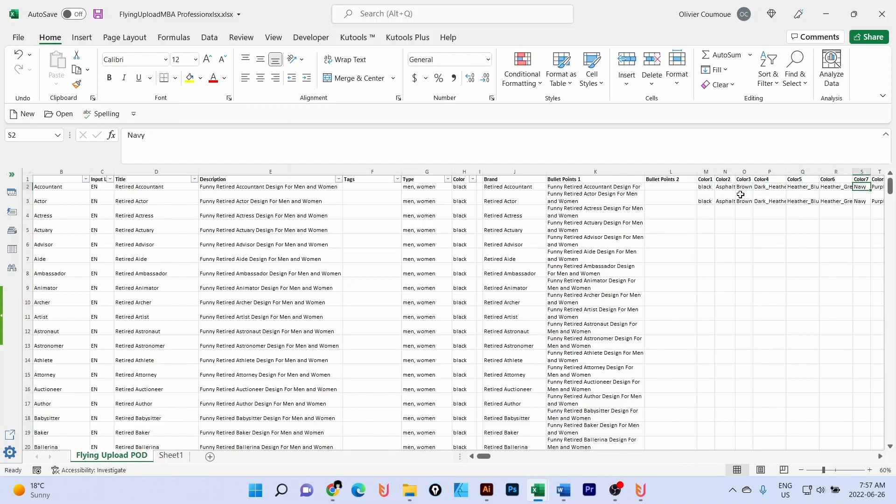
key(Right)
key(Right)
key(Right)
key(Right)
key(Right)
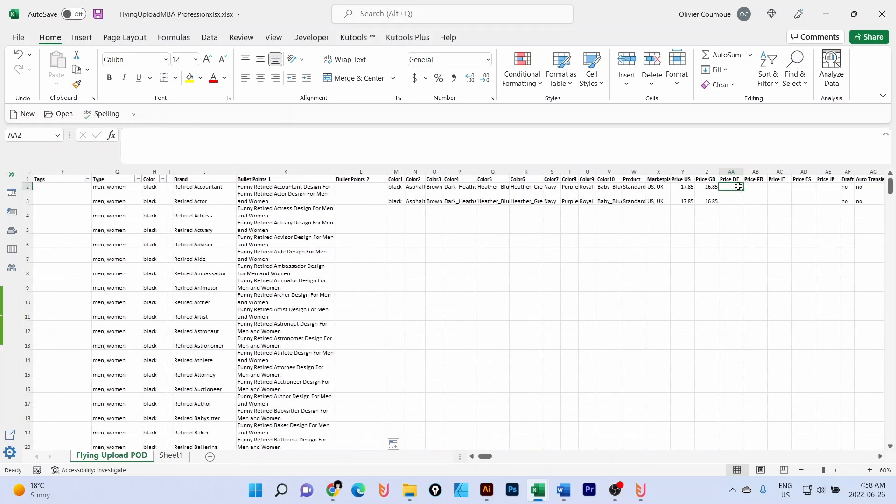
Fill the Color1 through Price GB values of rows 2 and 3 down all design rows, and select the Draft through Background Color values
drag(396, 186, 704, 198)
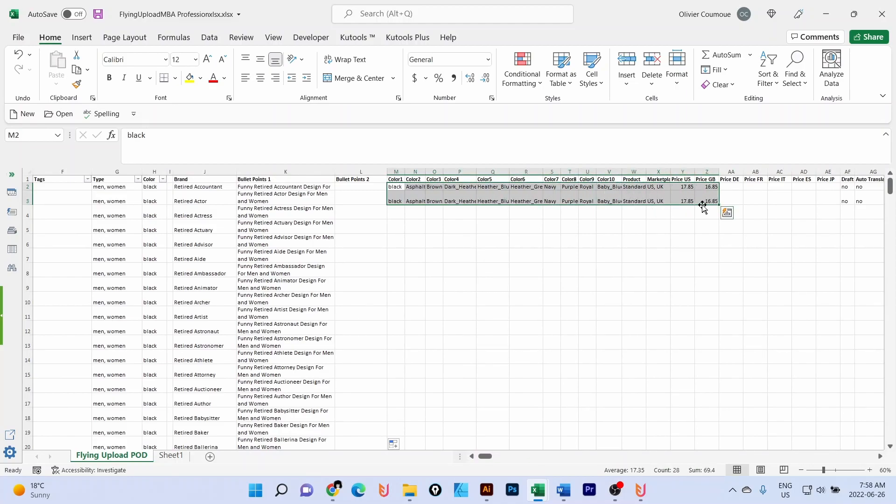
double_click(719, 206)
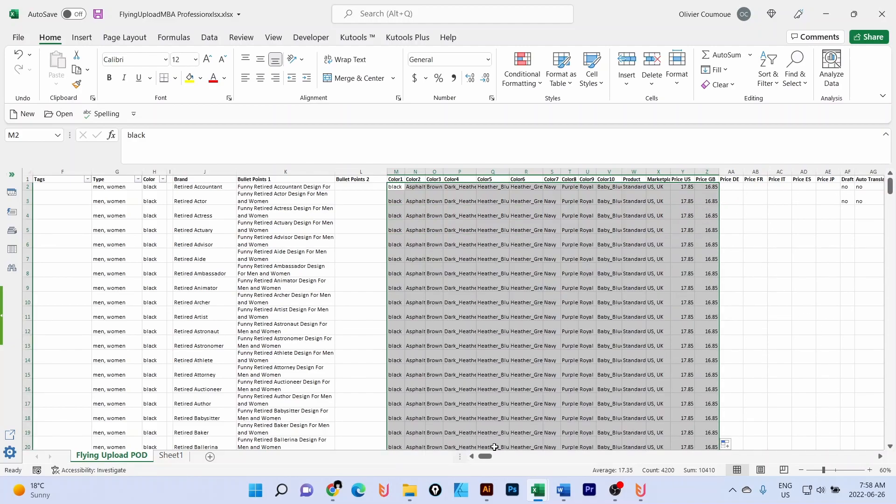
drag(489, 460, 492, 460)
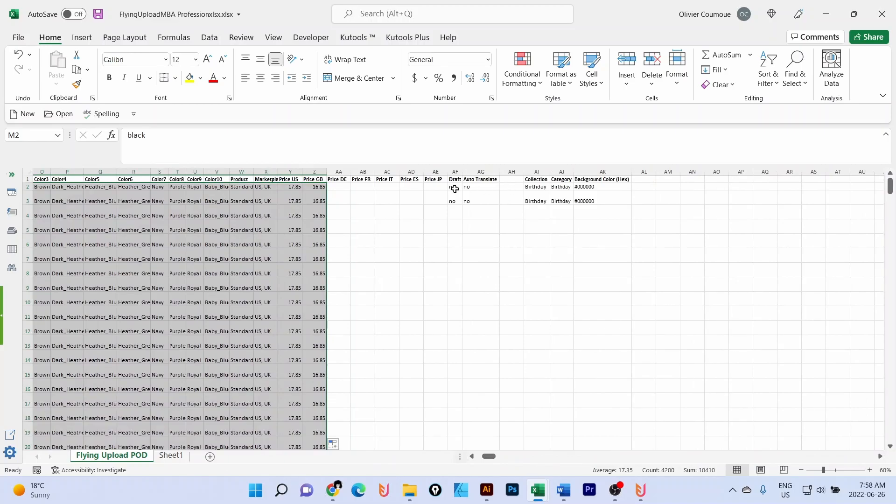
drag(455, 188, 582, 193)
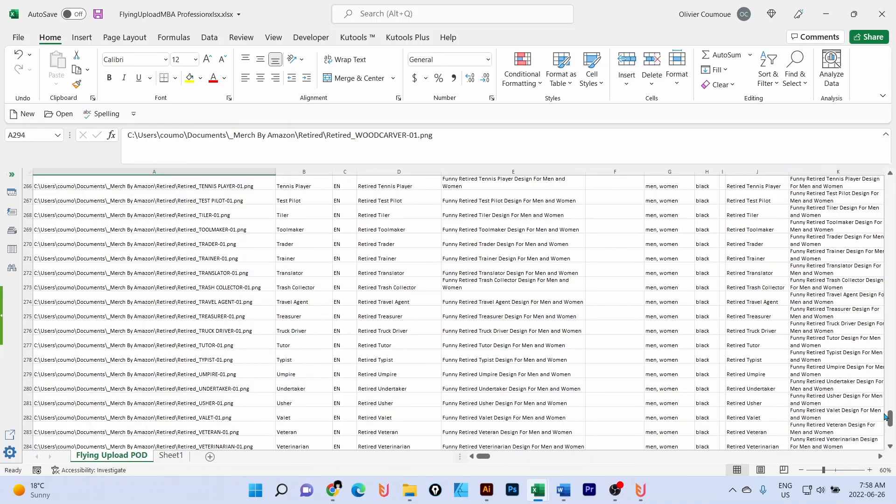
Check the filled rows near the end and start of the sheet and save the workbook
scroll(889, 418, down, 2)
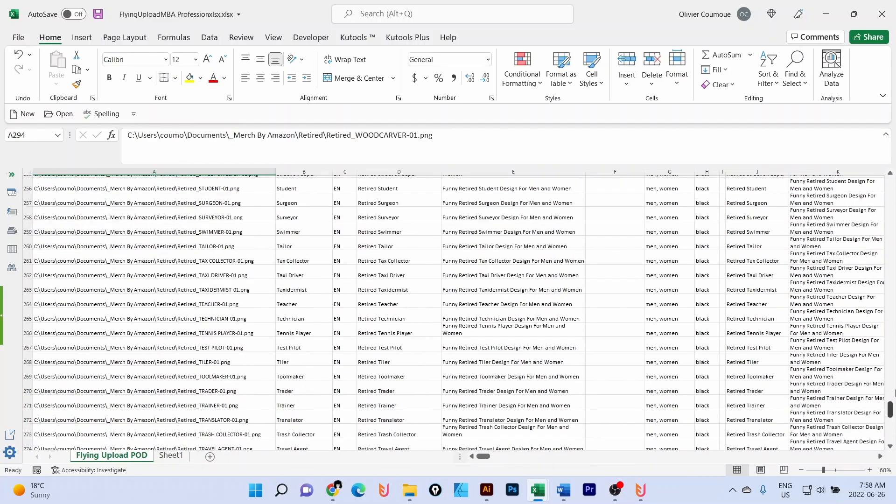
scroll(891, 187, up, 5)
click(201, 222)
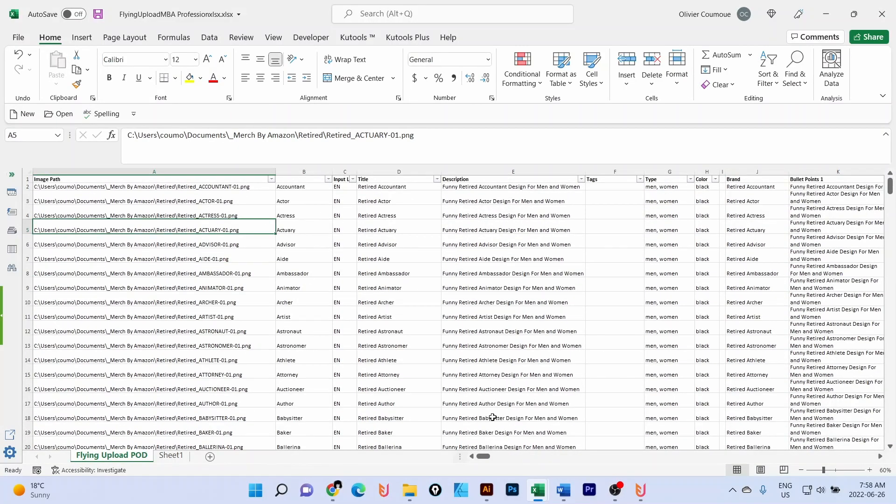
click(281, 314)
click(98, 14)
Switch to Flying Upload POD and import the Excel file FlyingUploadMBA Professionxlsx.xlsx in its Edit mode
click(640, 490)
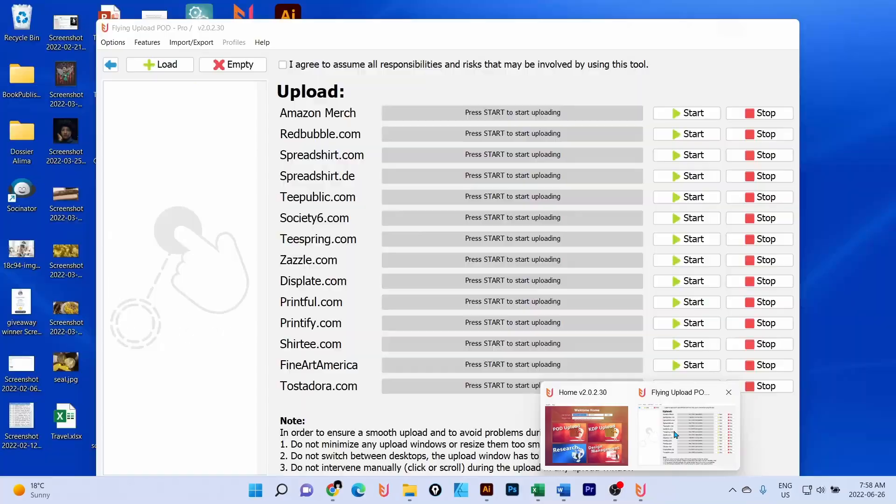
click(587, 435)
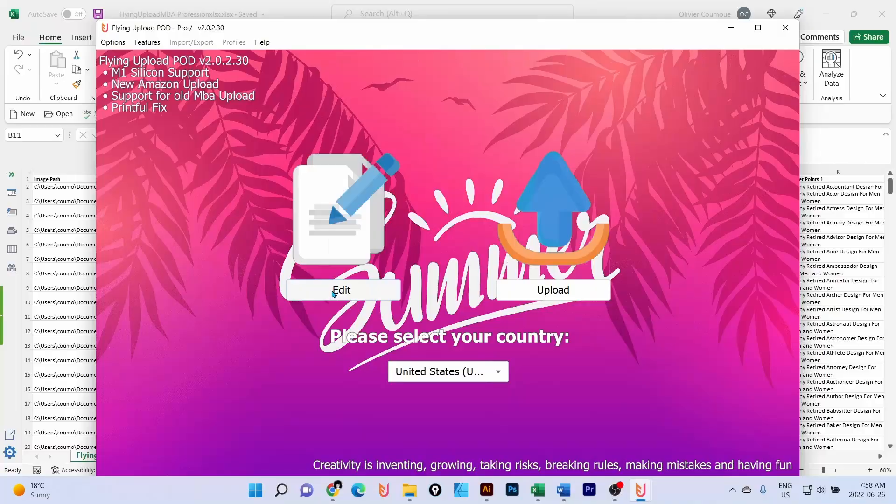
click(334, 293)
click(189, 43)
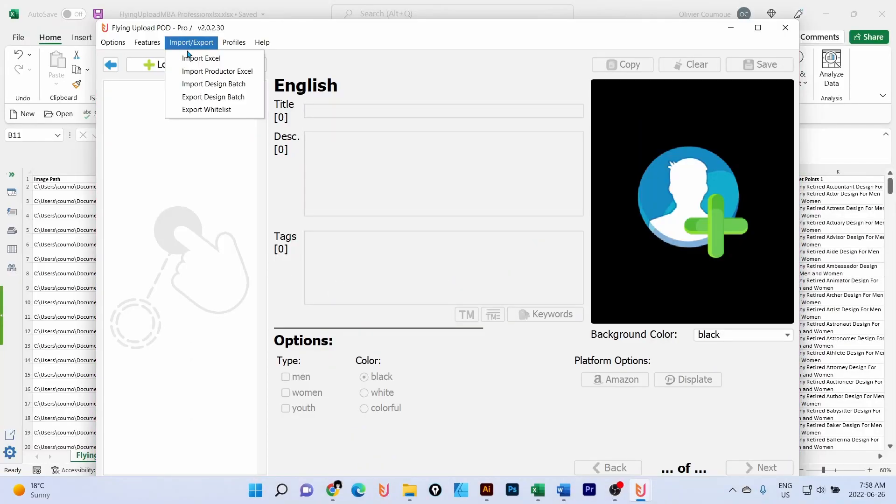
click(189, 58)
click(279, 149)
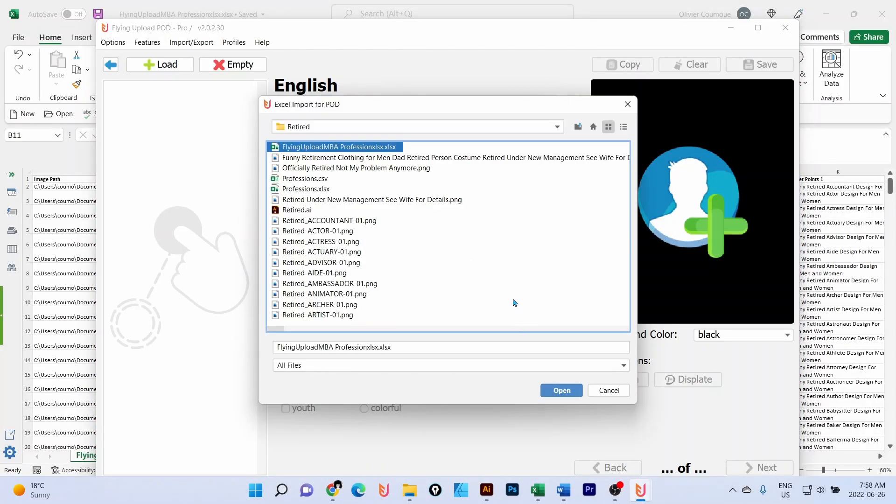
click(561, 390)
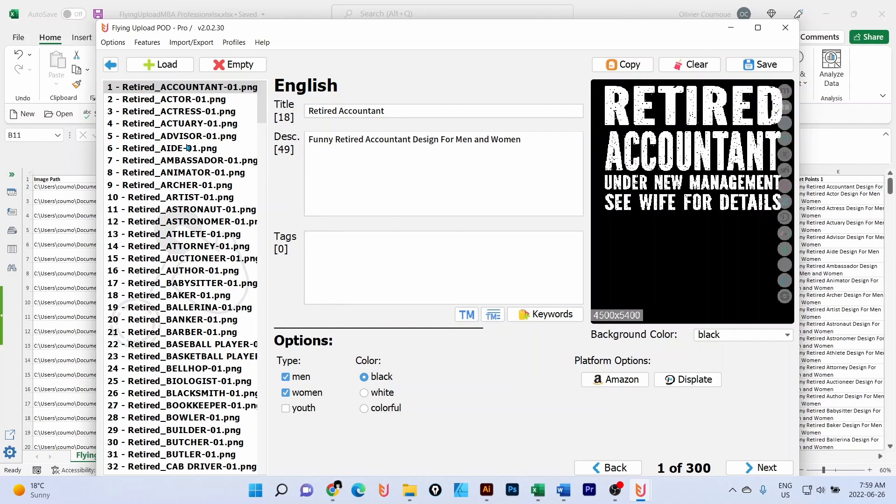
Inspect the imported Actor, Actress, Actuary and Advisor designs and open the Amazon platform options for the Advisor design
click(180, 99)
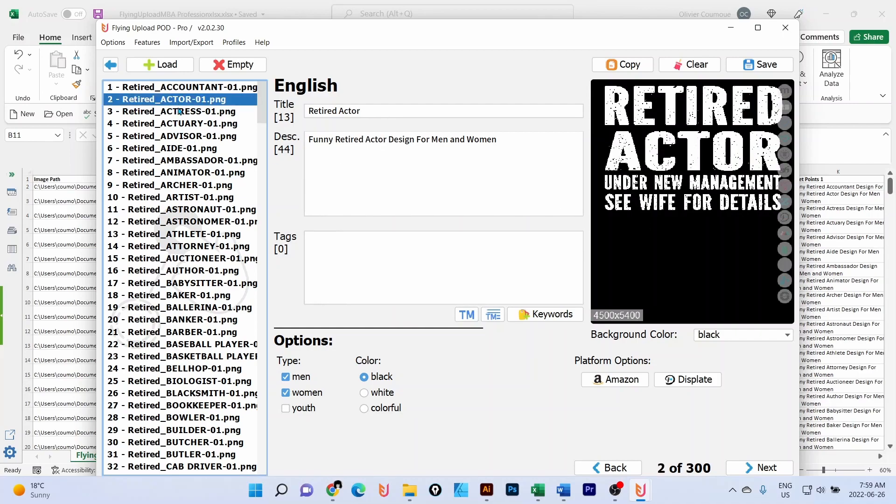
click(180, 111)
click(179, 121)
click(179, 139)
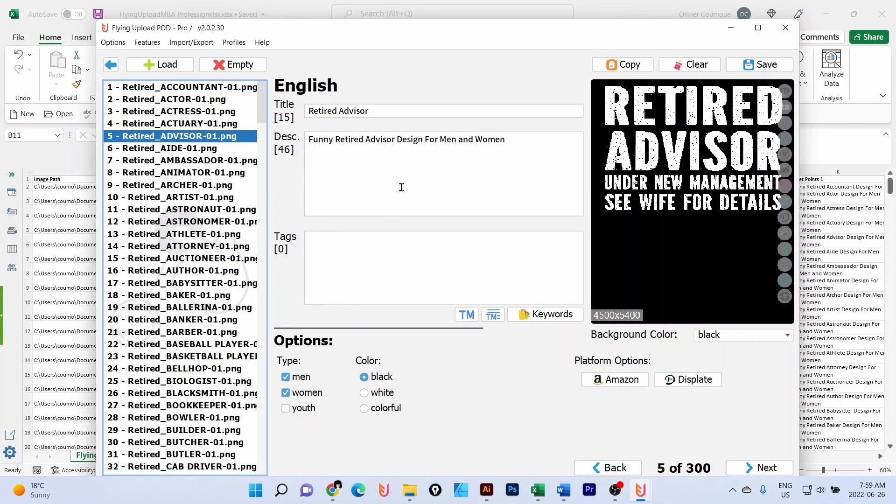
click(607, 381)
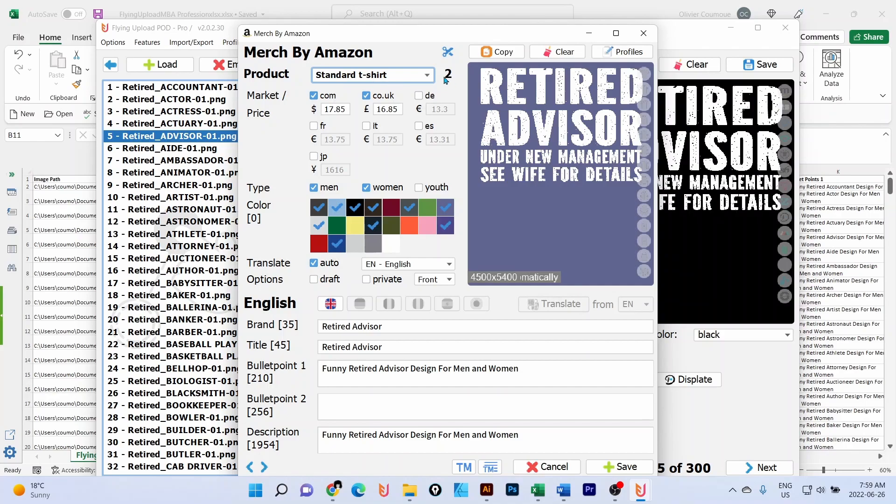
Review the product types offered in the Amazon options for the Advisor and Accountant designs
click(428, 77)
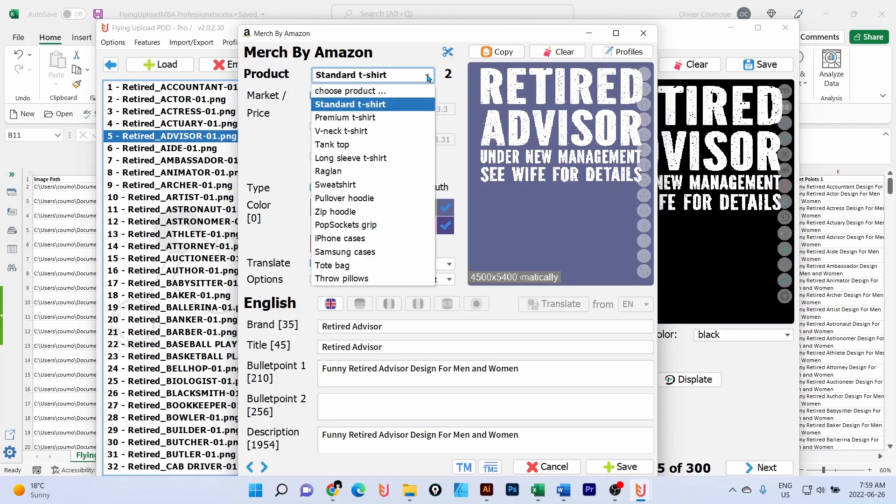
click(388, 104)
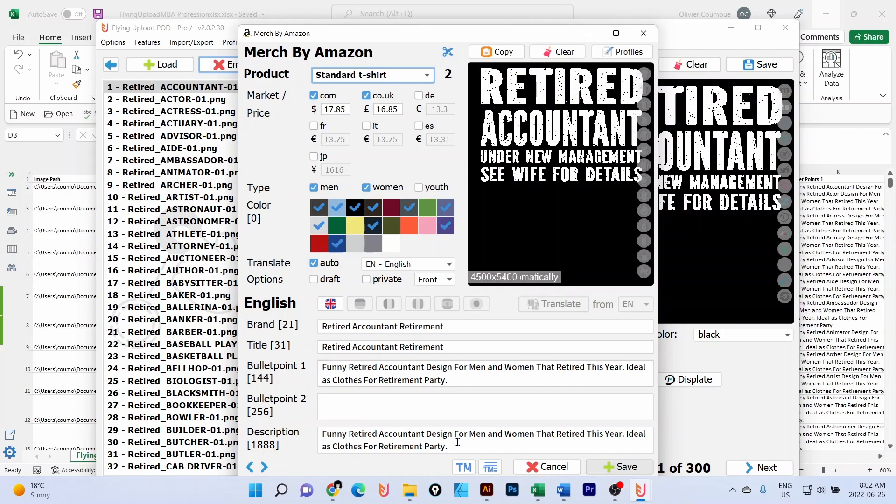
click(423, 78)
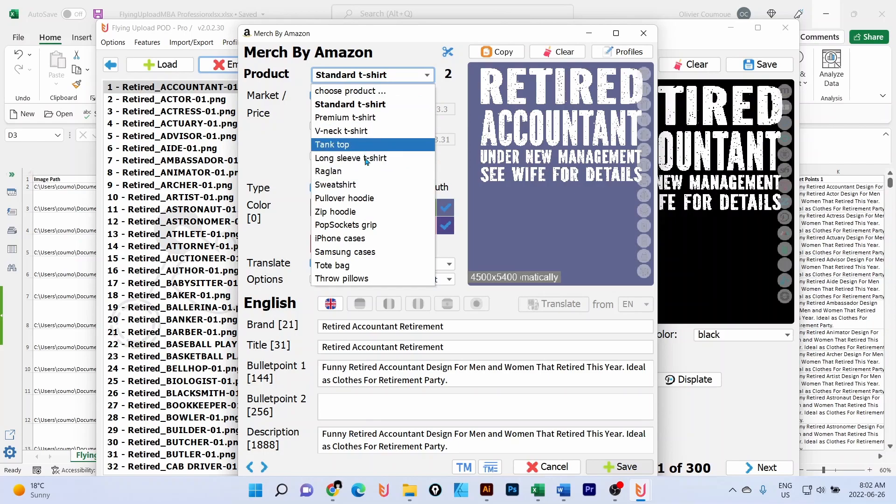
click(455, 36)
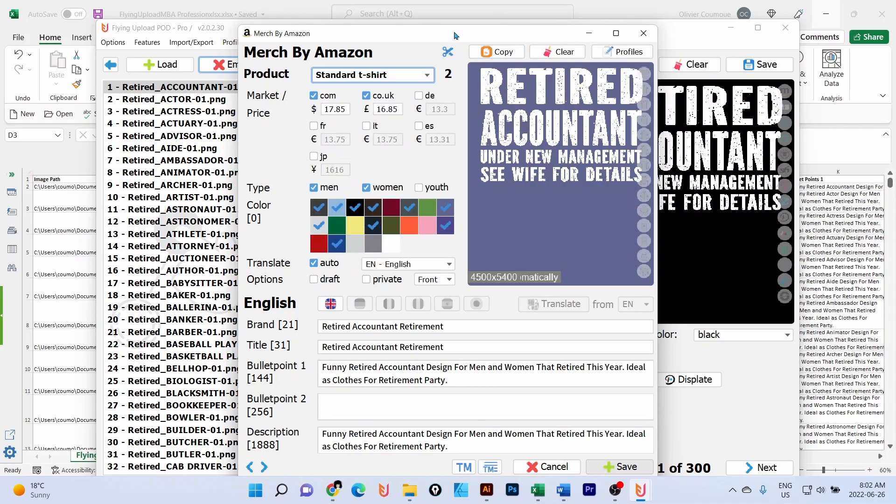
click(429, 74)
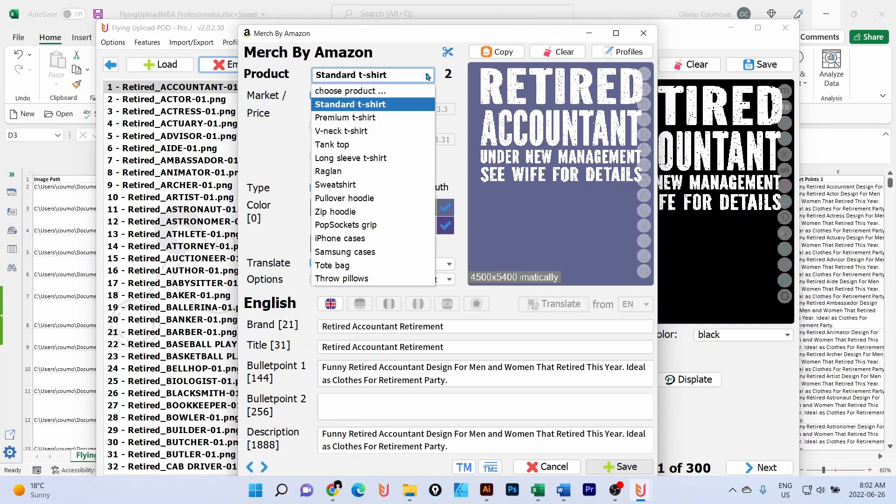
click(451, 36)
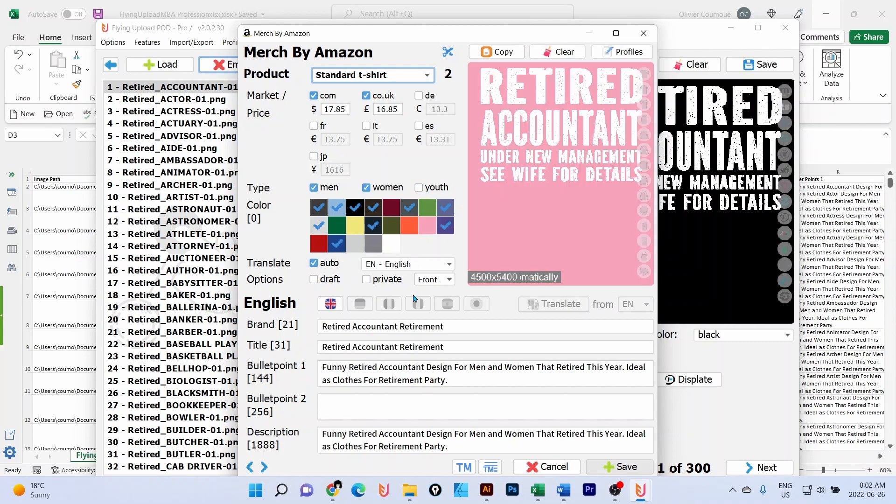
drag(471, 35, 470, 32)
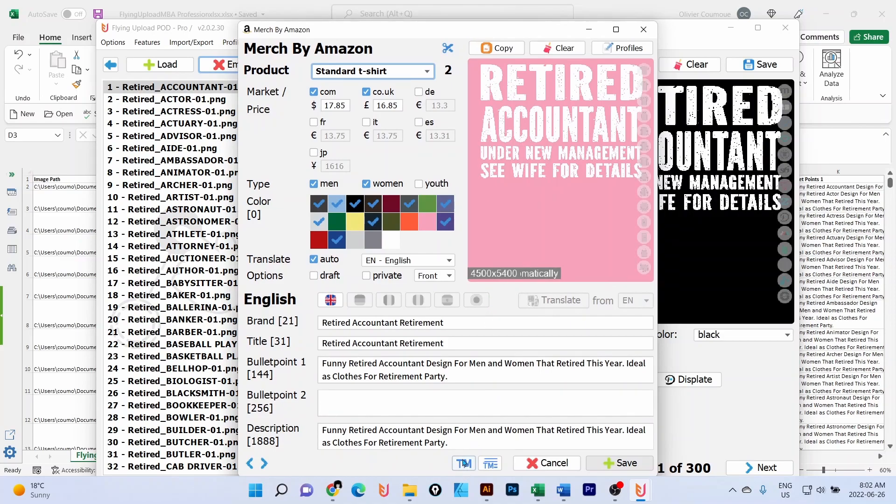
Check the Accountant design's Amazon listing for trademarks and examine the full flagged terms in the trademark listing
click(462, 464)
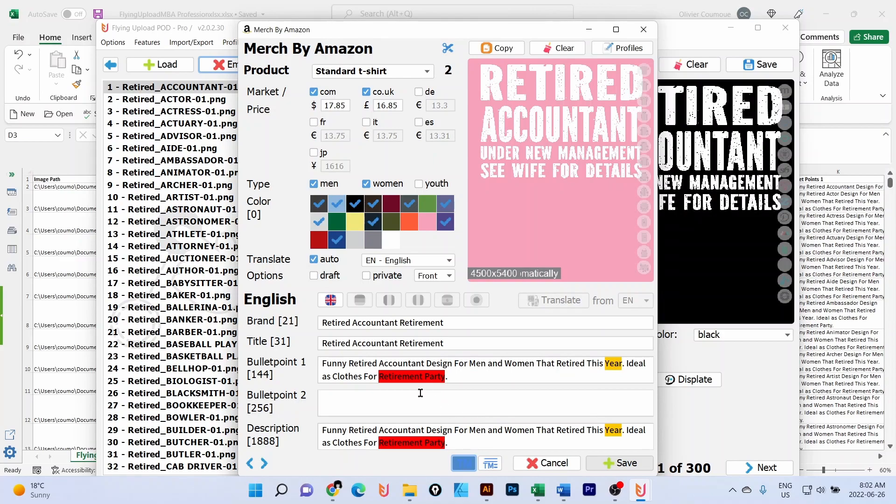
click(490, 463)
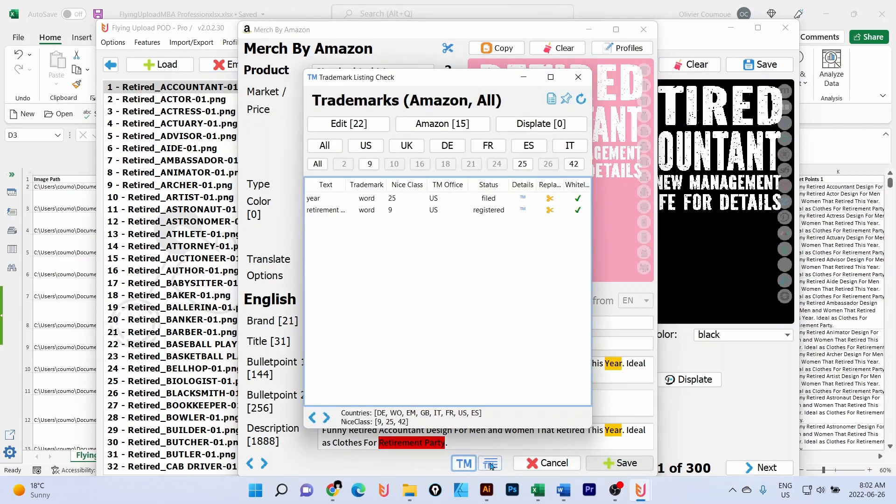
drag(346, 185, 399, 184)
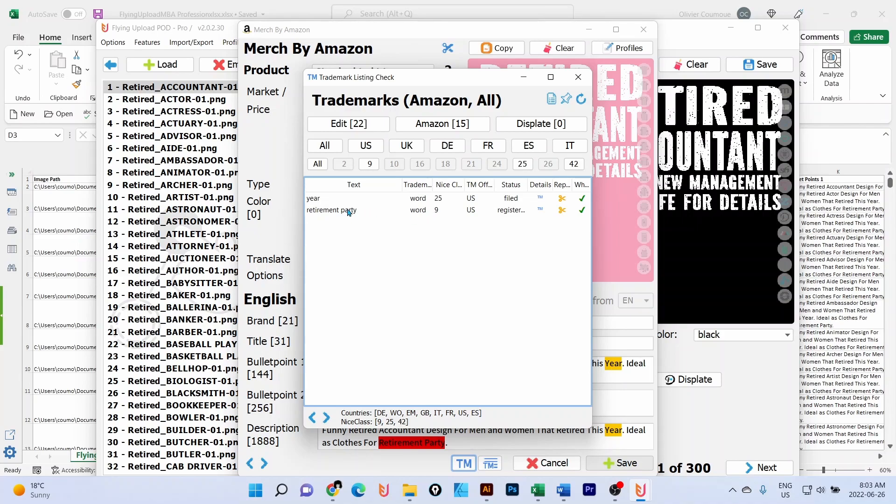
click(577, 77)
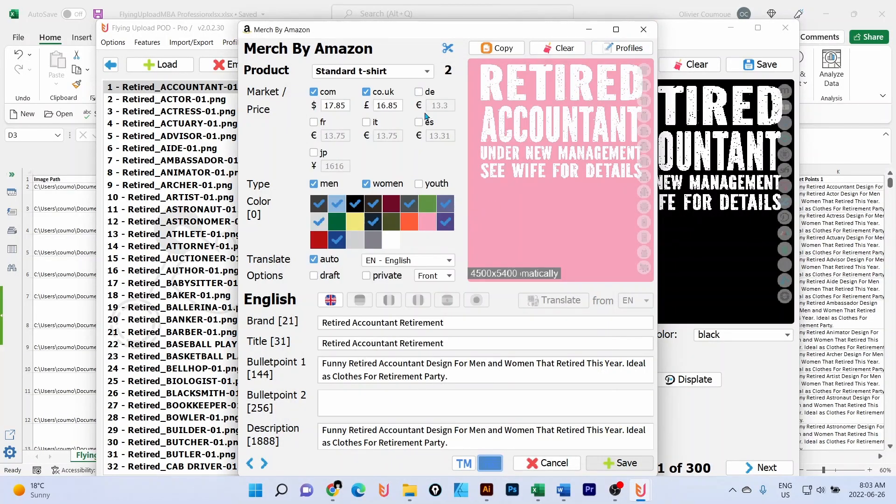
Enable the V-neck t-shirt for the Accountant design on com at $19.85 and co.uk at £18.85
click(426, 74)
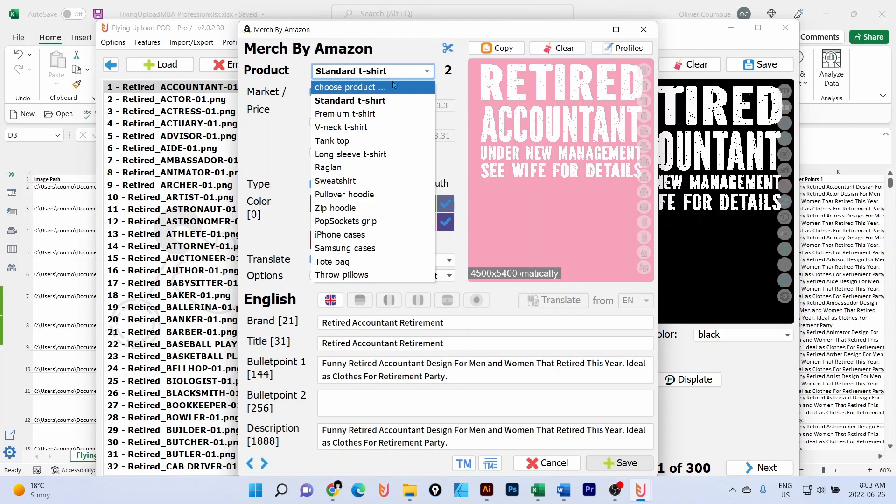
click(364, 128)
click(313, 91)
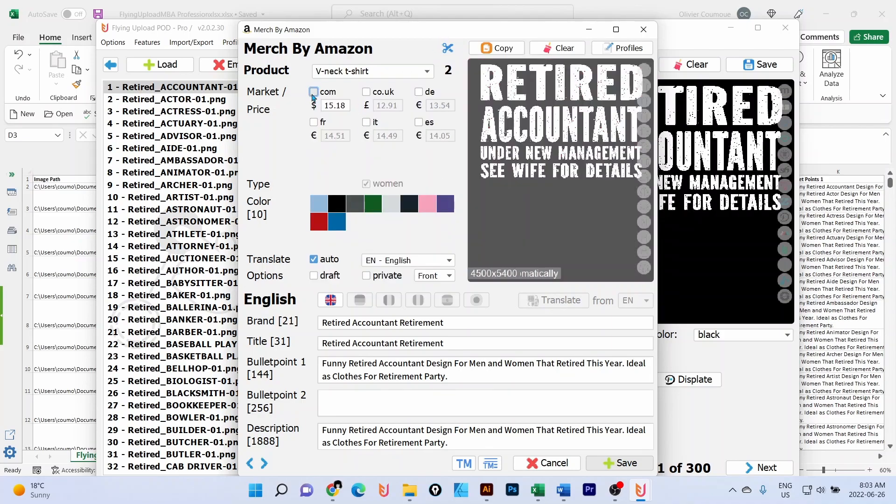
click(366, 91)
double_click(330, 106)
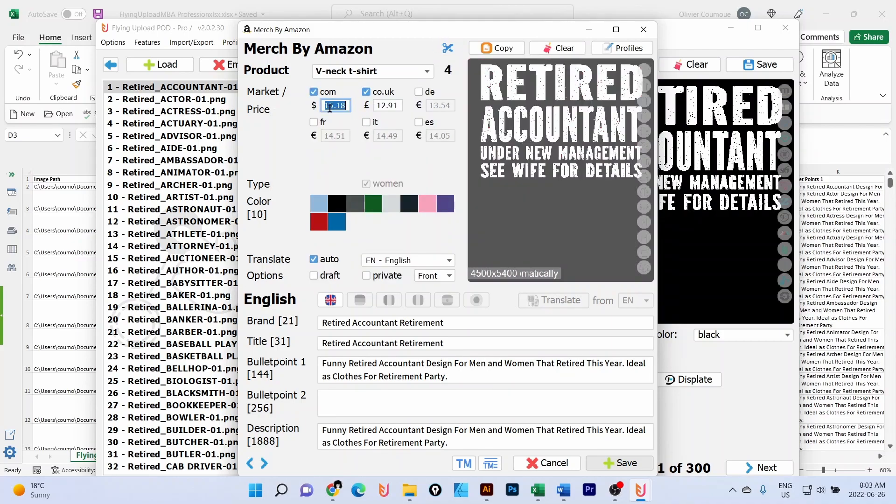
text(19.85)
key(Tab)
text(18.85)
Select all ten V-neck t-shirt colors for the Accountant design and save its Amazon options
click(318, 205)
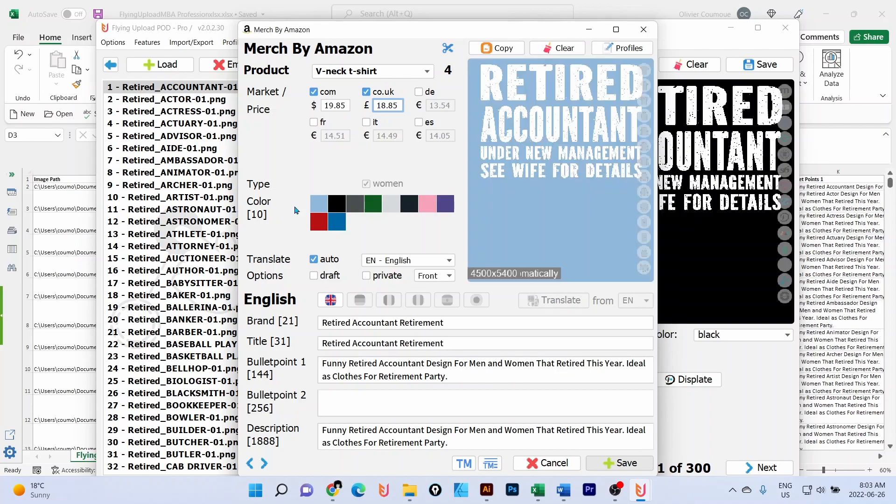
click(343, 204)
click(379, 203)
click(397, 204)
click(407, 201)
click(427, 204)
click(451, 206)
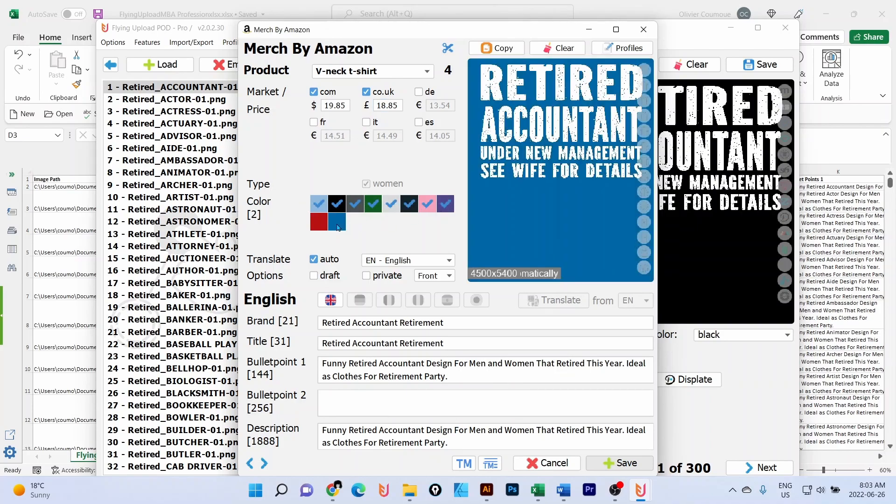
click(336, 223)
click(314, 220)
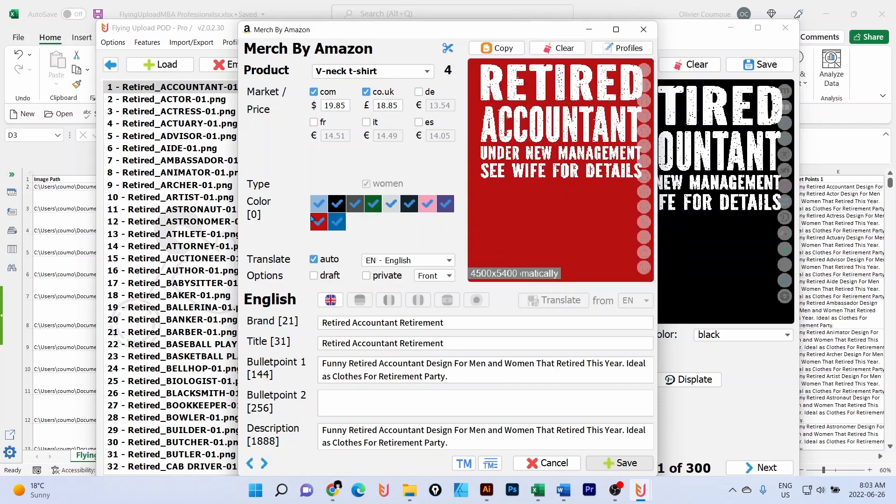
click(620, 462)
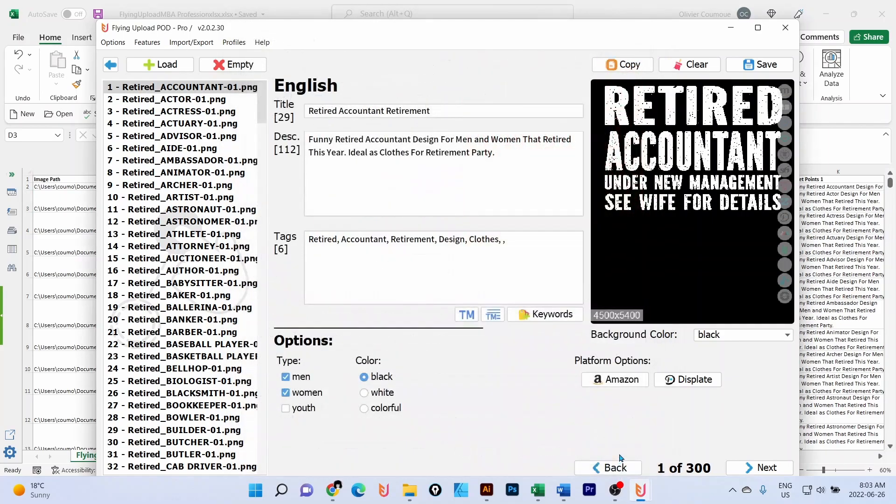
Compare the Amazon product options of the Actor design with those of the Accountant design
click(171, 99)
click(177, 90)
click(180, 99)
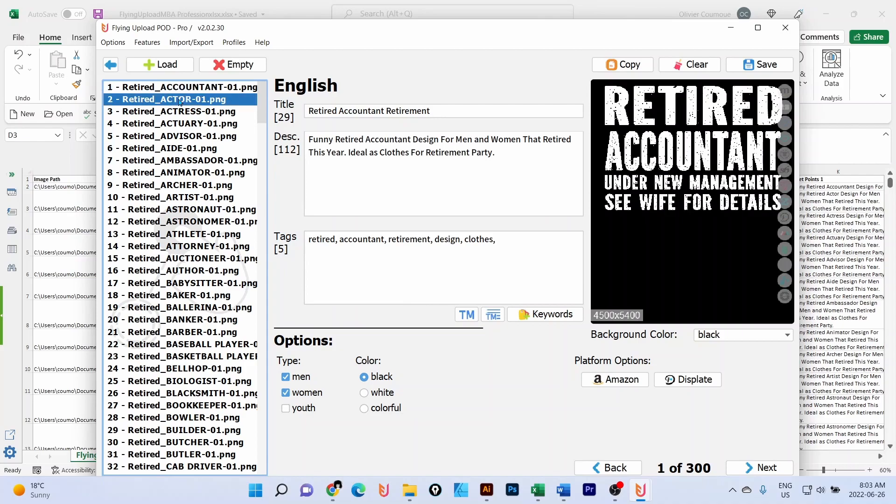
click(612, 380)
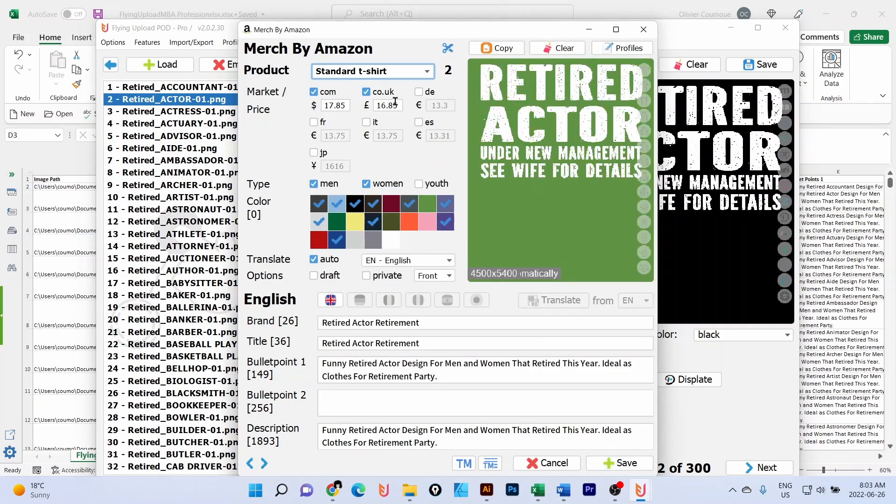
click(643, 30)
click(173, 87)
click(611, 380)
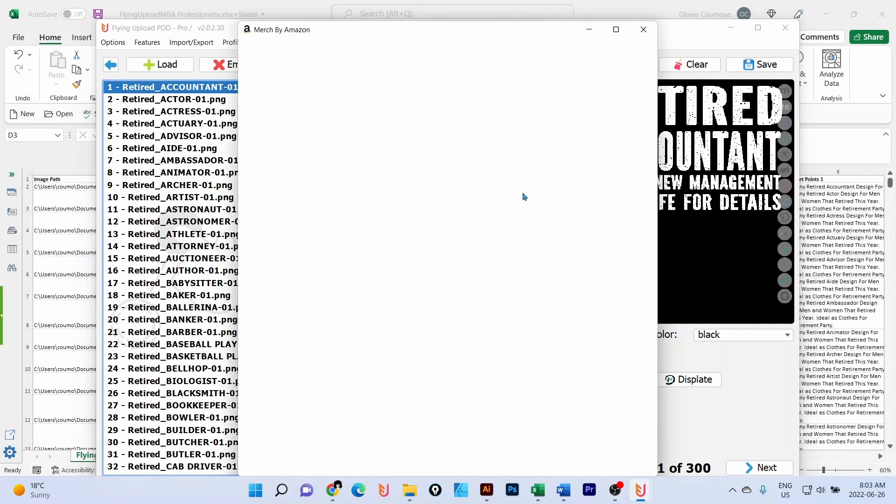
click(643, 30)
Apply the Accountant design's products to all loaded designs with the Advanced MBA feature
click(184, 89)
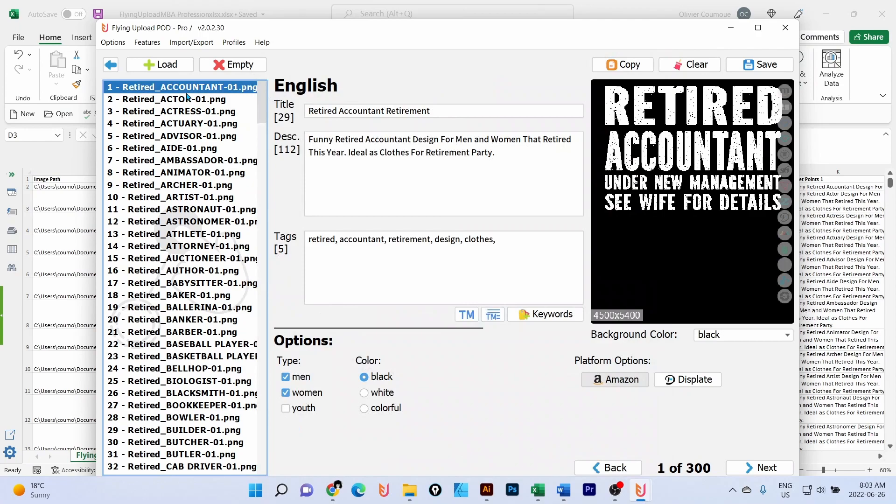
click(147, 43)
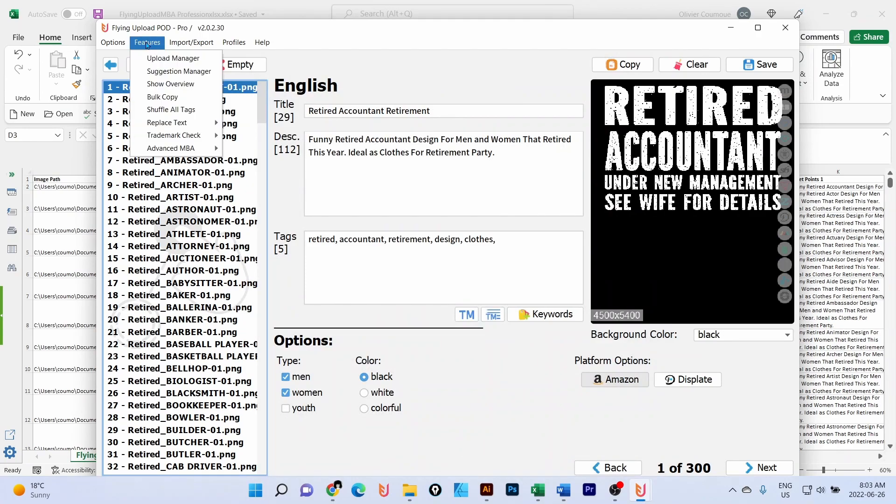
mouse_move(185, 152)
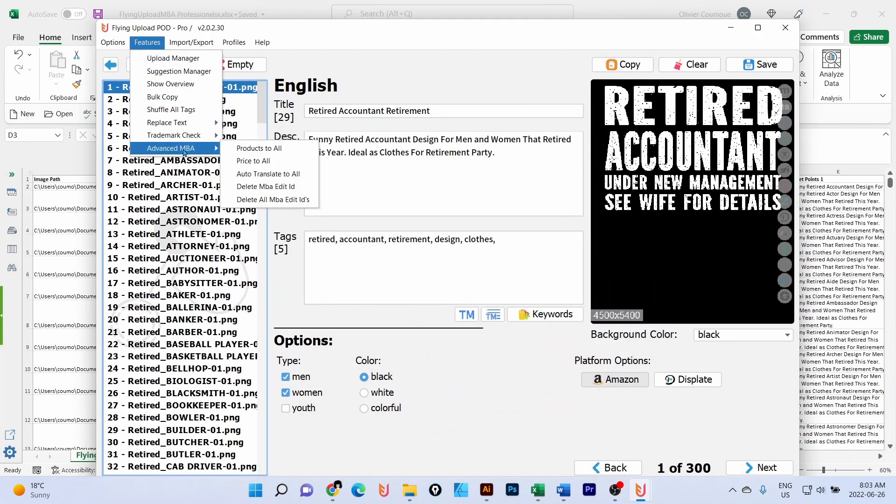
click(253, 148)
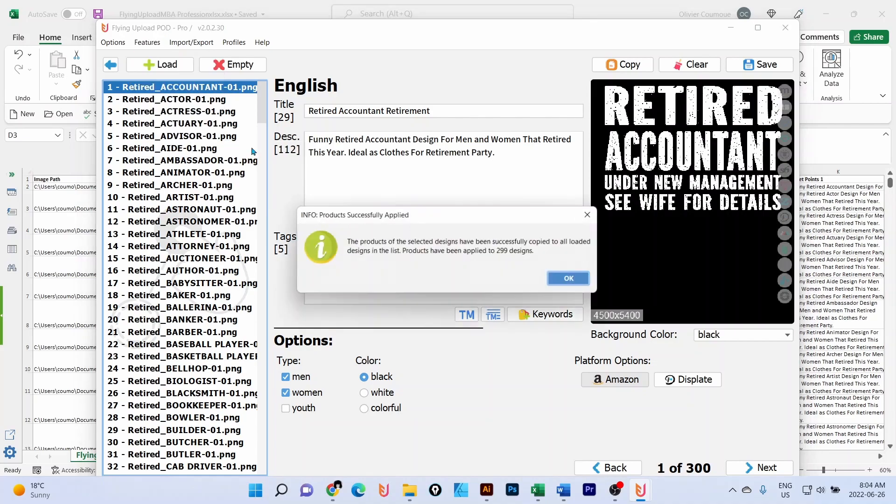
click(570, 280)
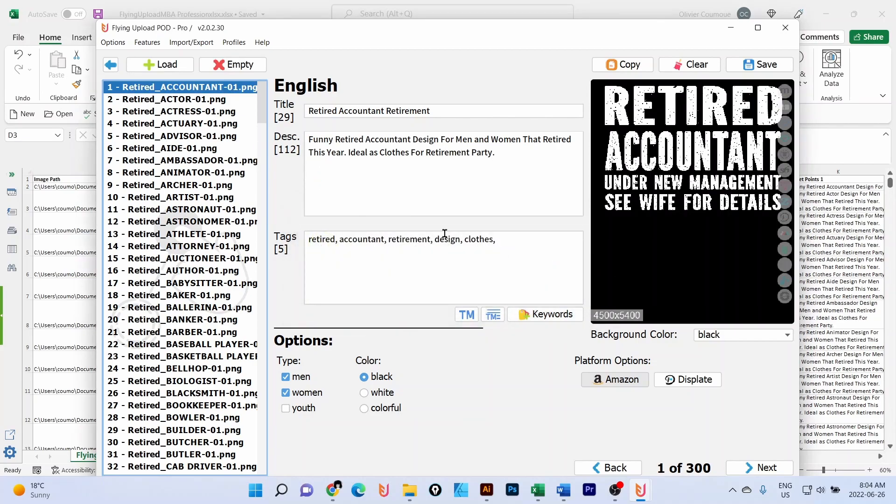
Check the copied products in the Amazon options of the Actor and Baker designs and look through the design list
click(199, 100)
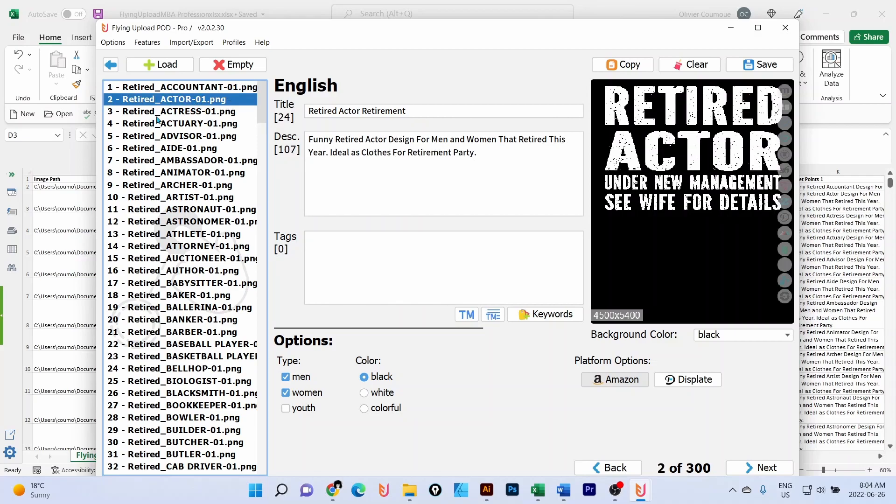
click(606, 380)
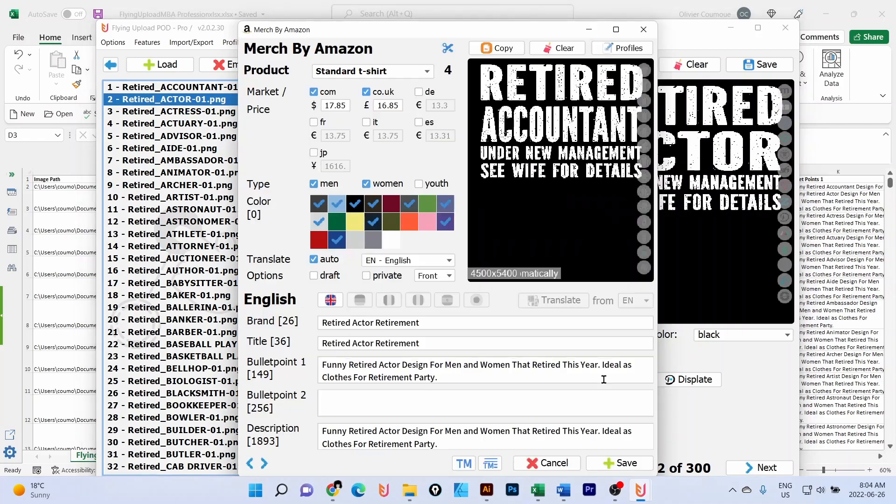
click(644, 30)
click(179, 295)
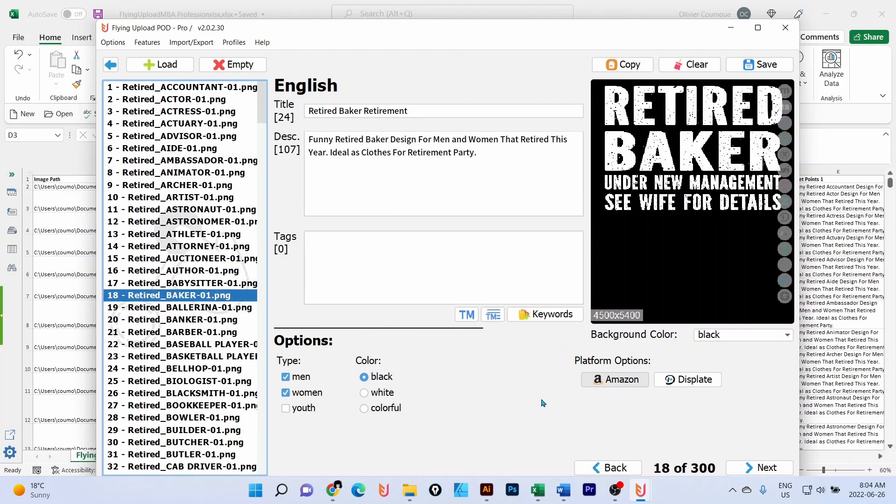
click(614, 380)
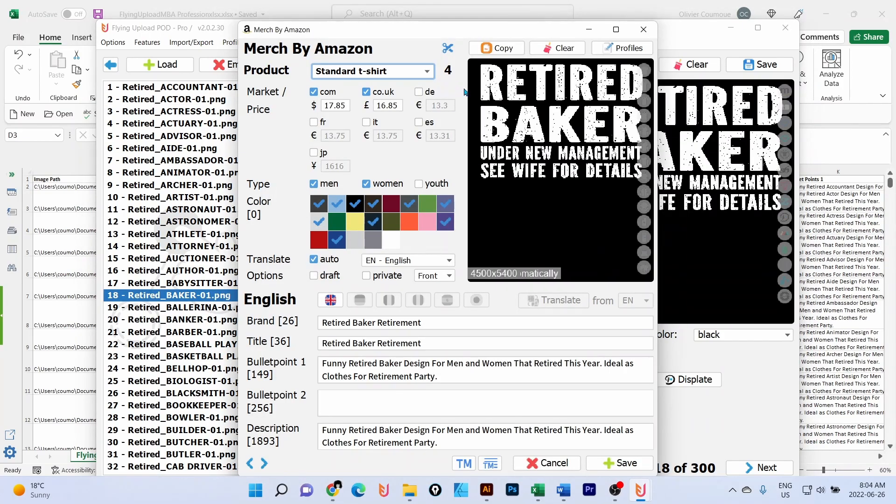
click(643, 31)
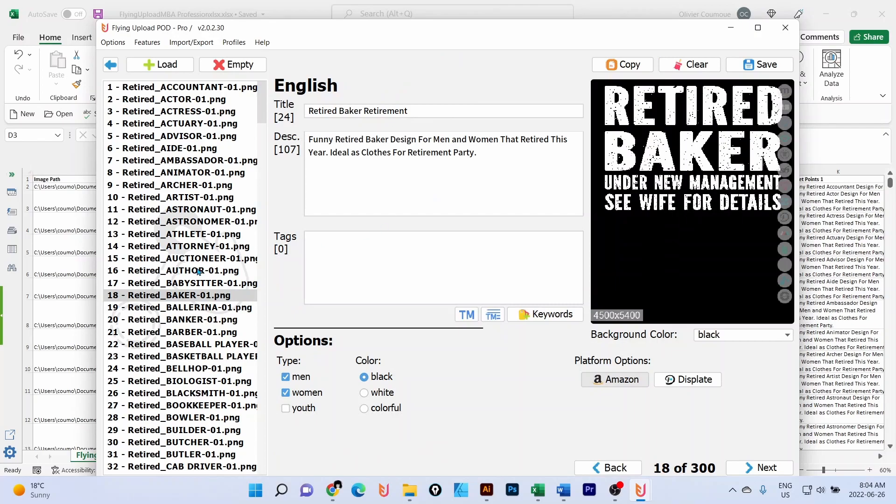
scroll(199, 272, down, 20)
scroll(195, 300, up, 4)
scroll(195, 300, up, 17)
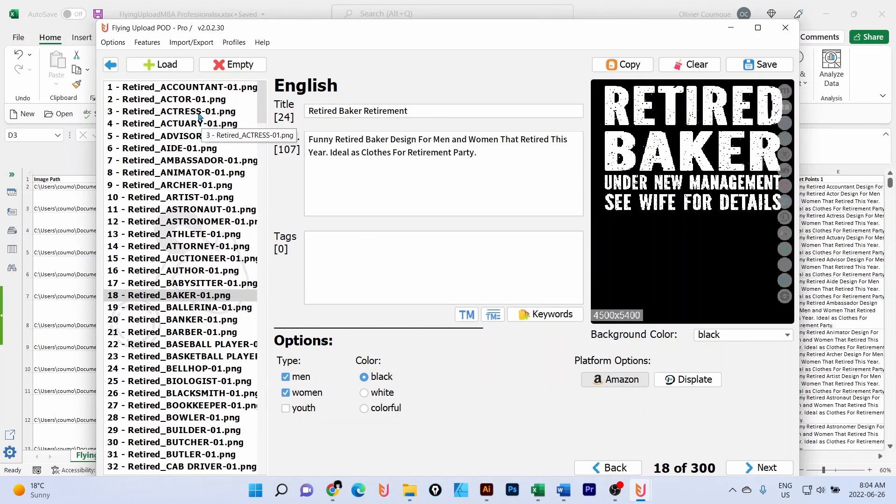
Run the trademark check on the Actor design's Amazon listing
click(200, 100)
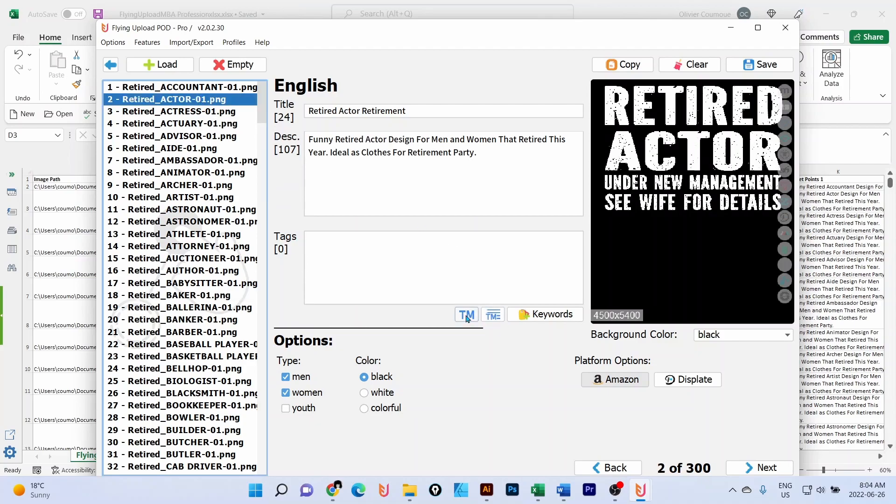
click(615, 379)
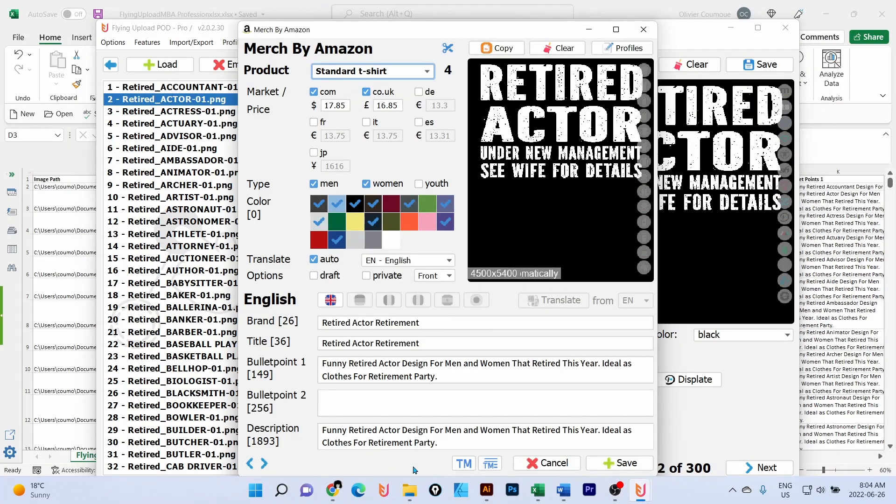
click(463, 467)
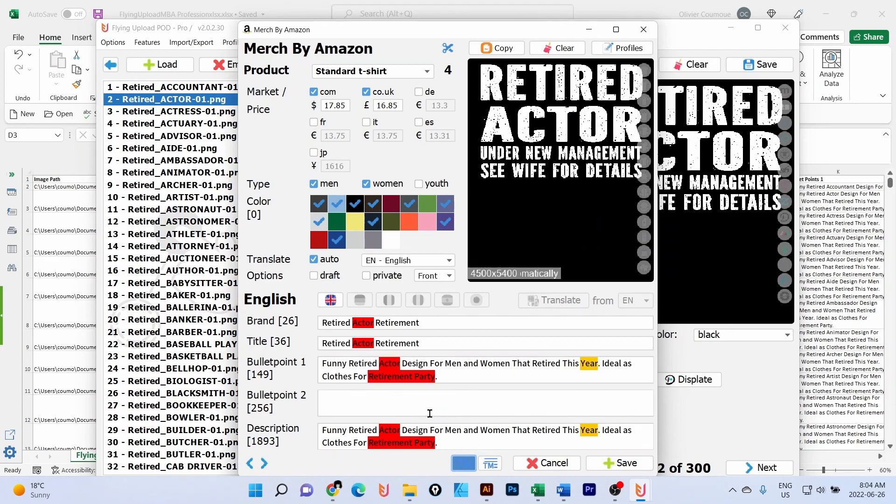
Run the trademark check on the Amazon listings of the Actress and Actuary designs
click(264, 463)
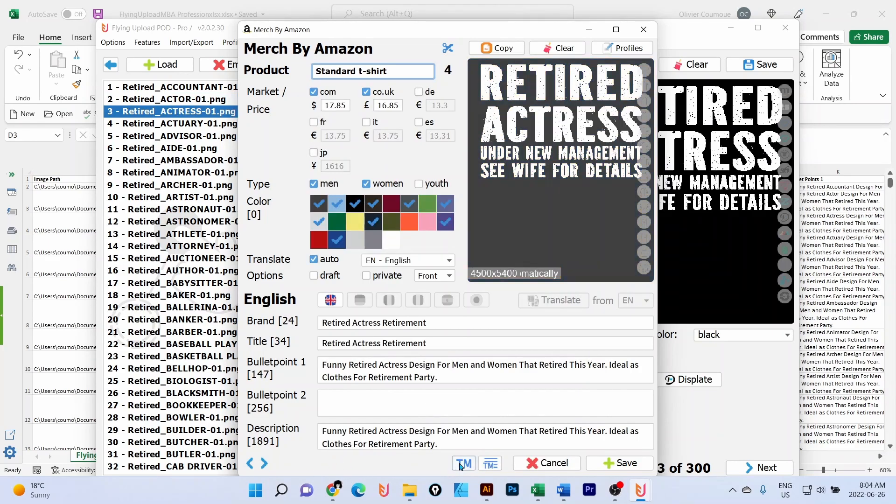
click(463, 464)
click(264, 463)
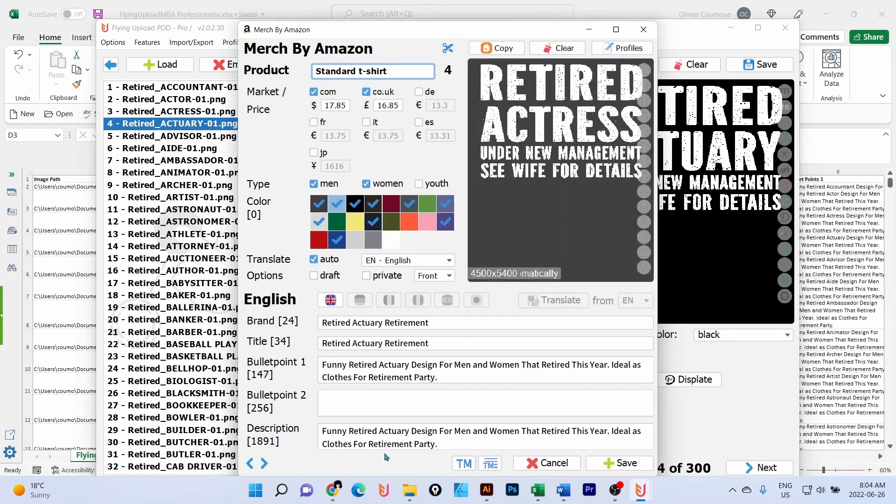
click(463, 465)
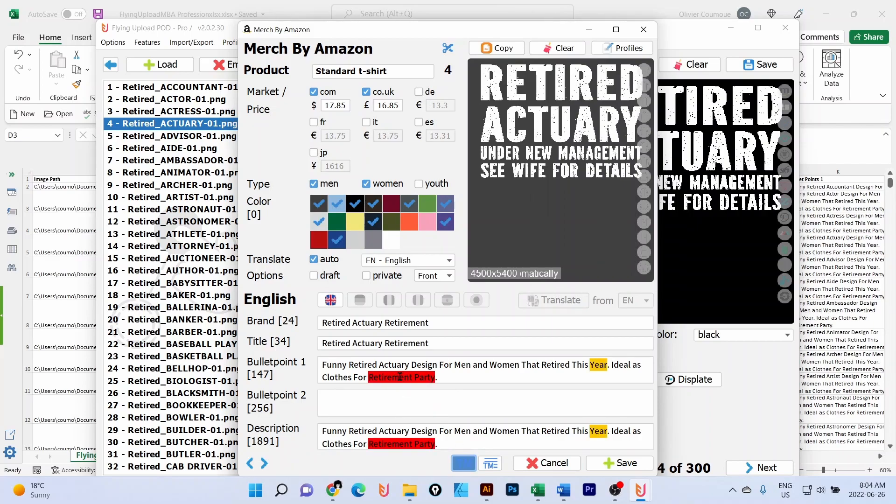
Whitelist the terms "retirement party" and "year" in the Actuary listing's trademark results and close the results
click(494, 465)
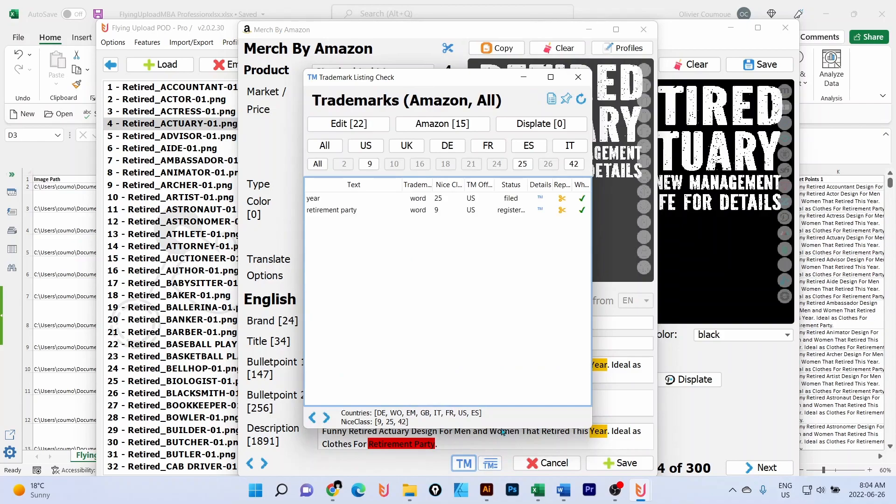
click(369, 211)
click(584, 212)
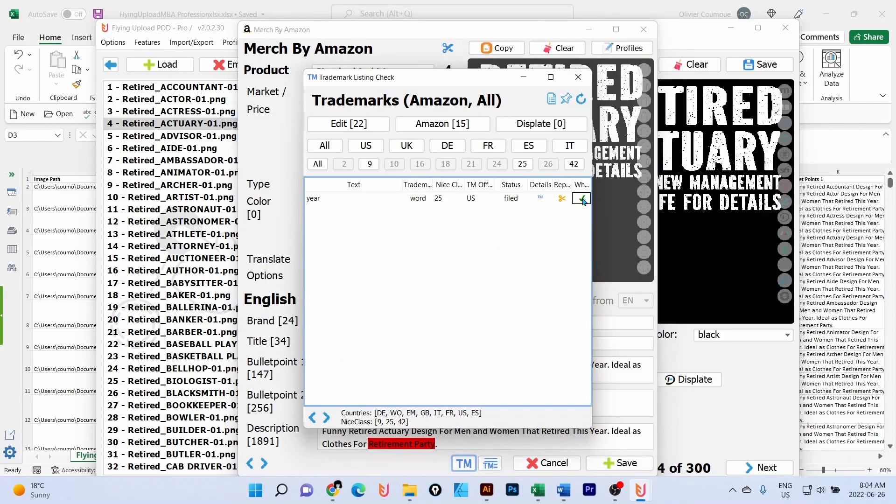
click(583, 200)
click(578, 77)
Advance through the Advisor listing to the Aide listing, save the Amazon options, and look through the design list
click(264, 463)
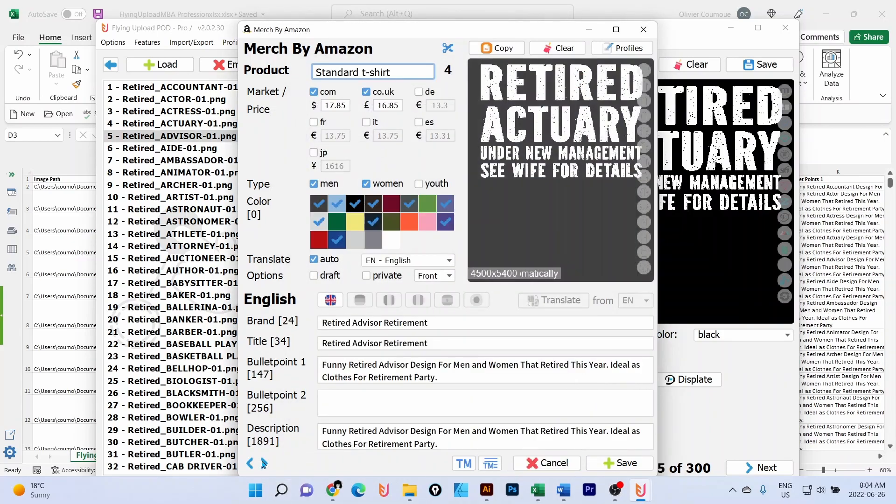
click(264, 463)
click(620, 464)
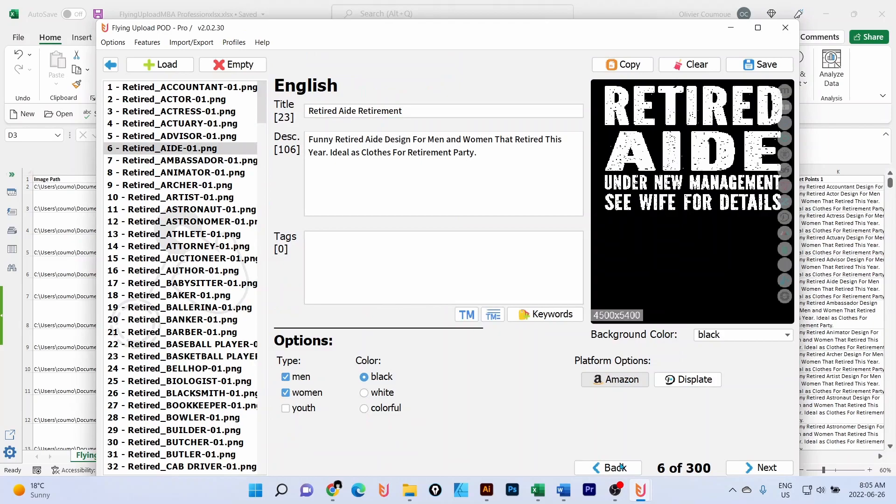
scroll(208, 273, down, 10)
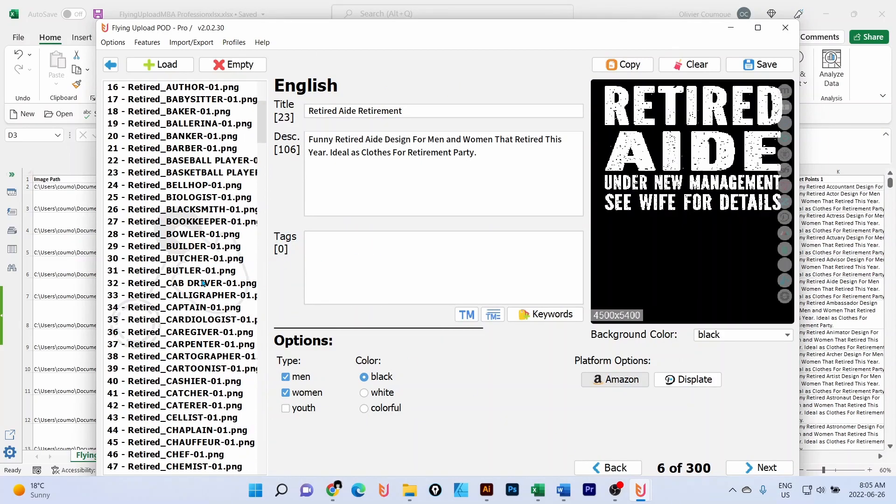
scroll(203, 283, down, 5)
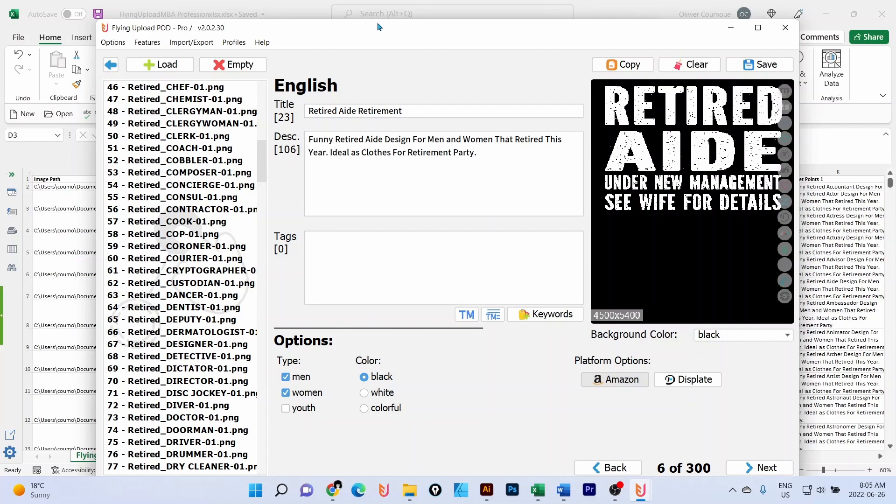
Accept the upload responsibilities and risks agreement and start uploading all loaded designs to Amazon Merch
click(111, 66)
click(551, 295)
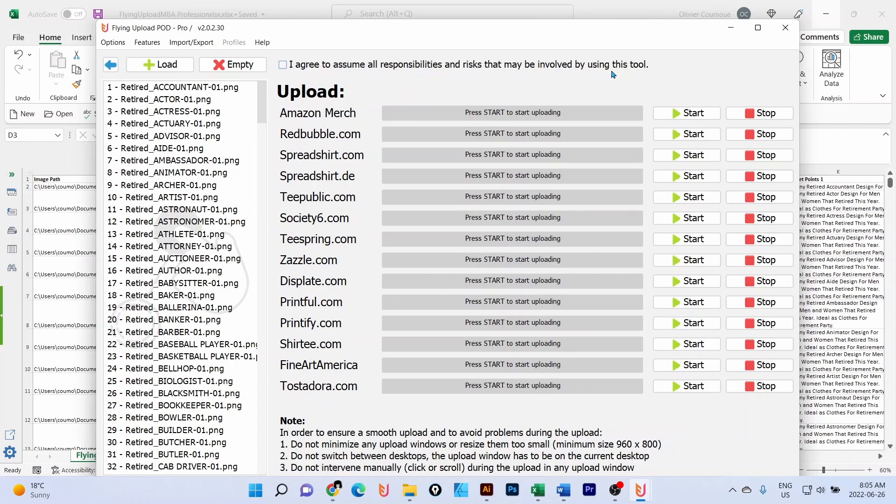
click(282, 65)
drag(401, 29, 407, 21)
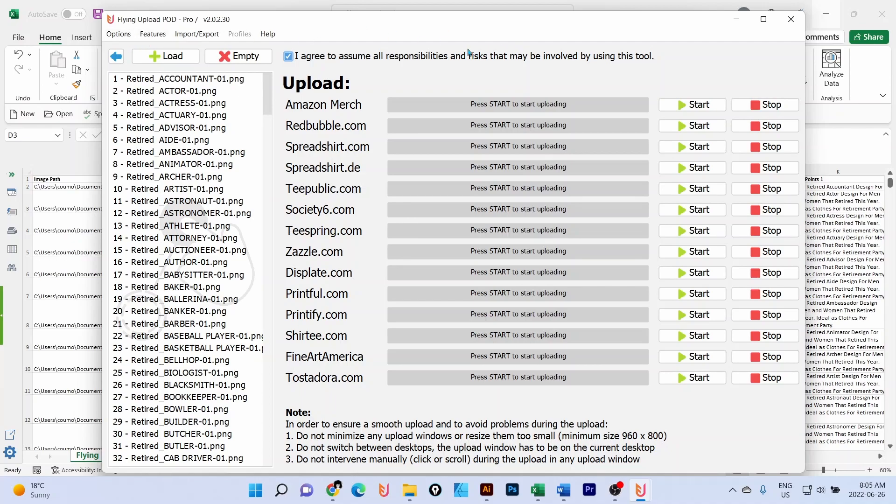
click(682, 106)
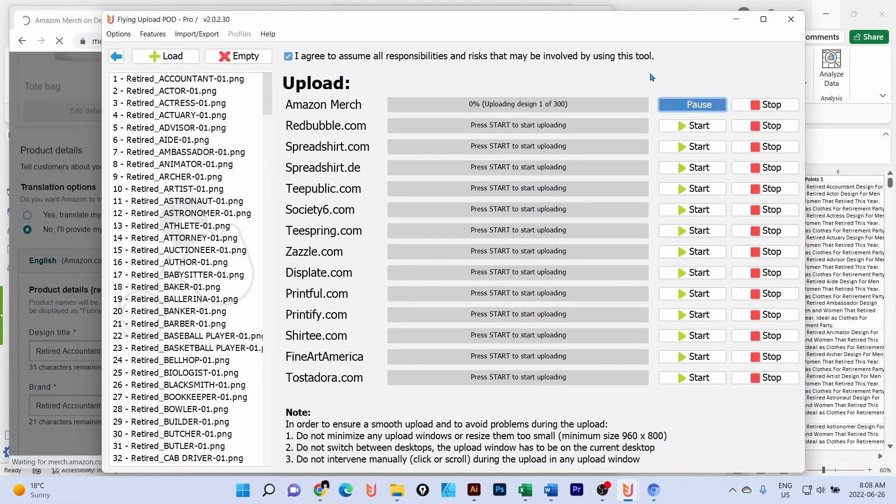
Switch to the upload browser window and view the submitted Accountant products on Amazon Merch's Manage products page
click(652, 492)
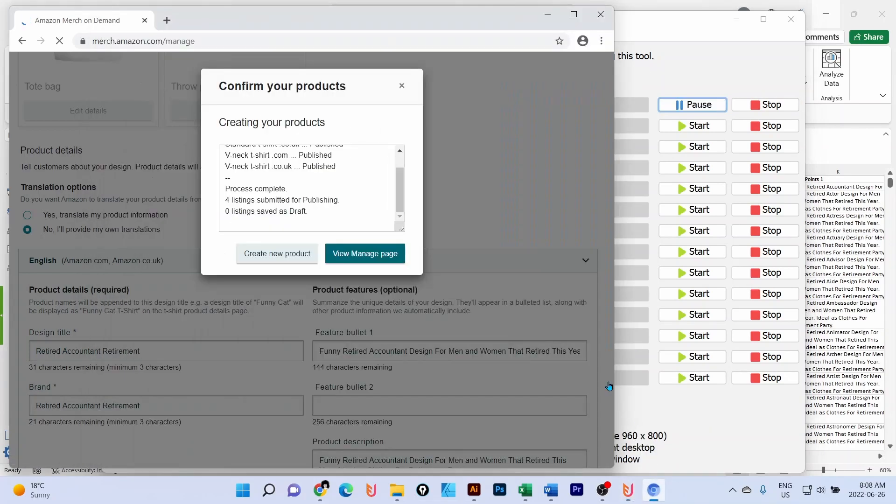
click(391, 260)
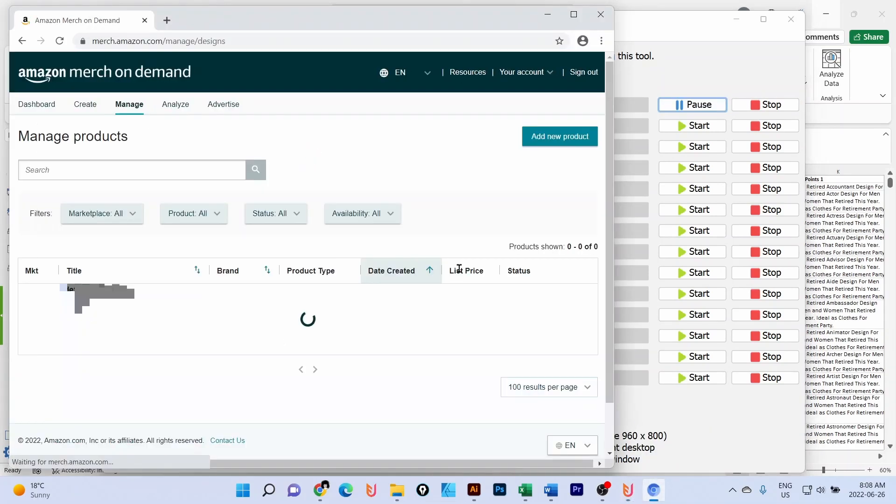
Look over the design PNG files in File Explorer's Retired folder and return to the Amazon Merch upload browser window
mouse_move(335, 493)
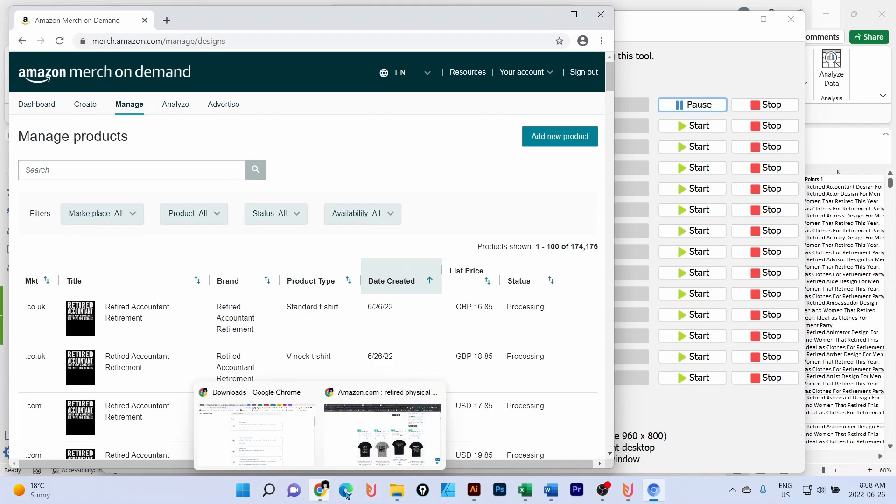
click(399, 496)
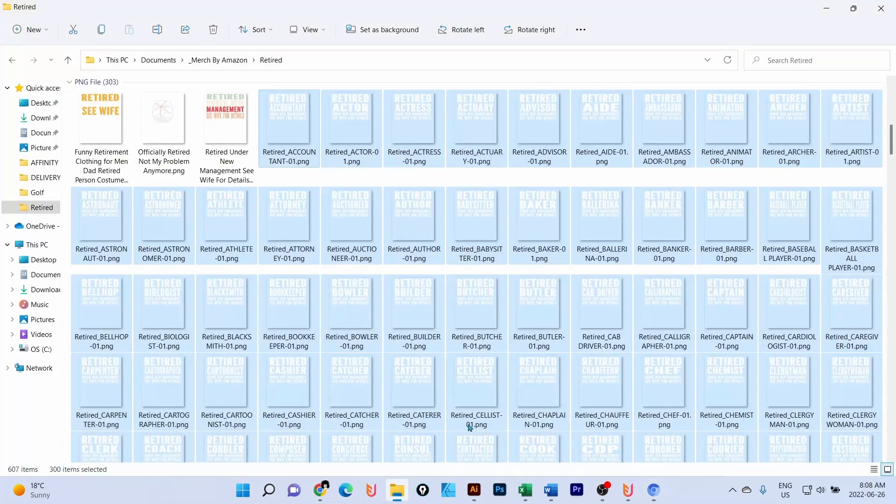
click(402, 219)
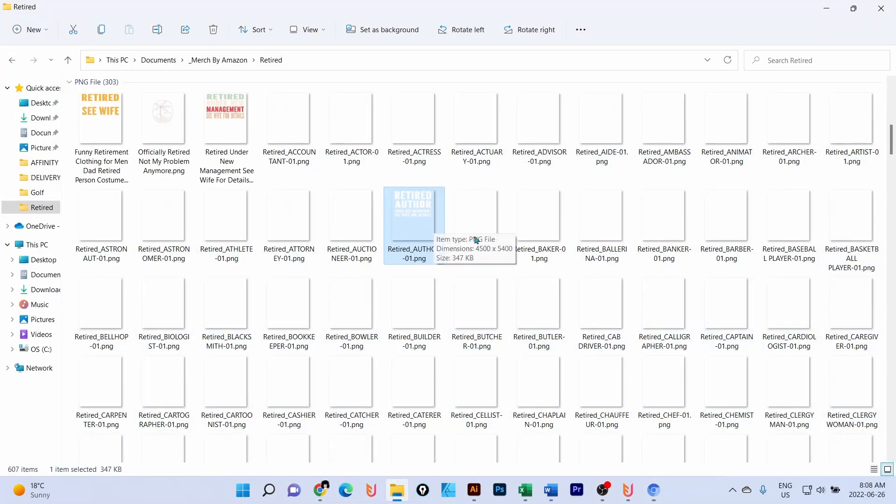
click(653, 489)
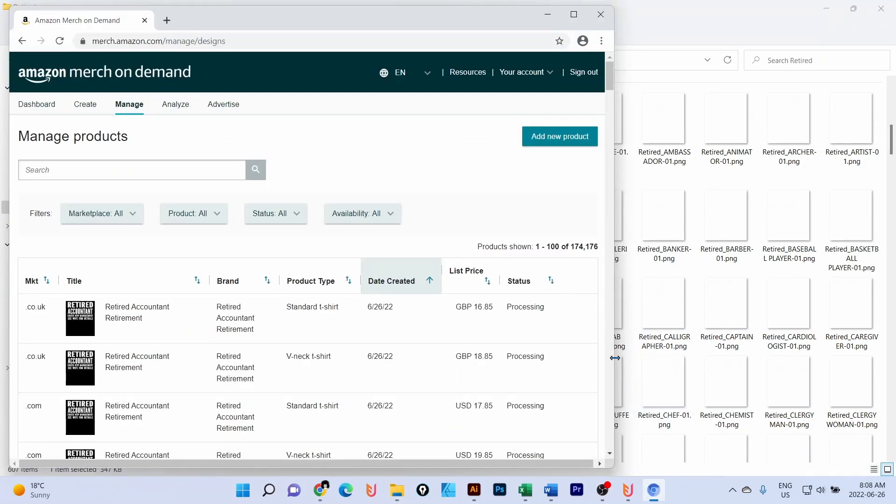
click(690, 499)
click(800, 6)
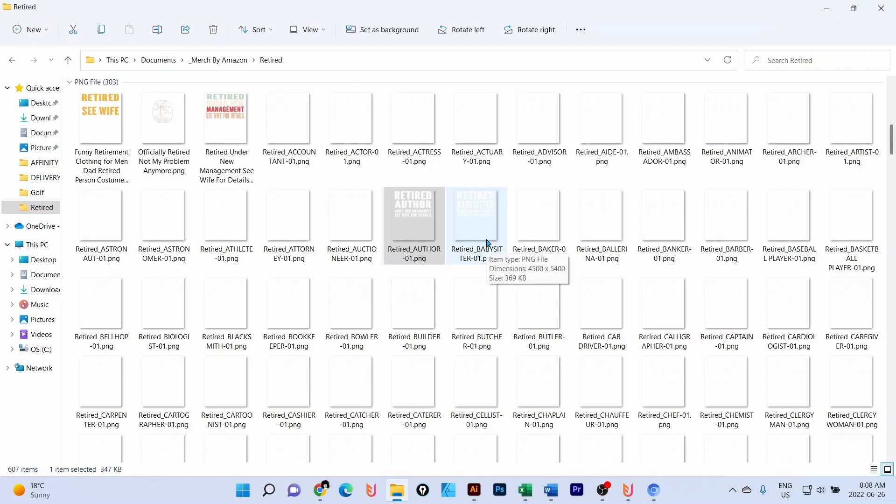
key(alt+Tab)
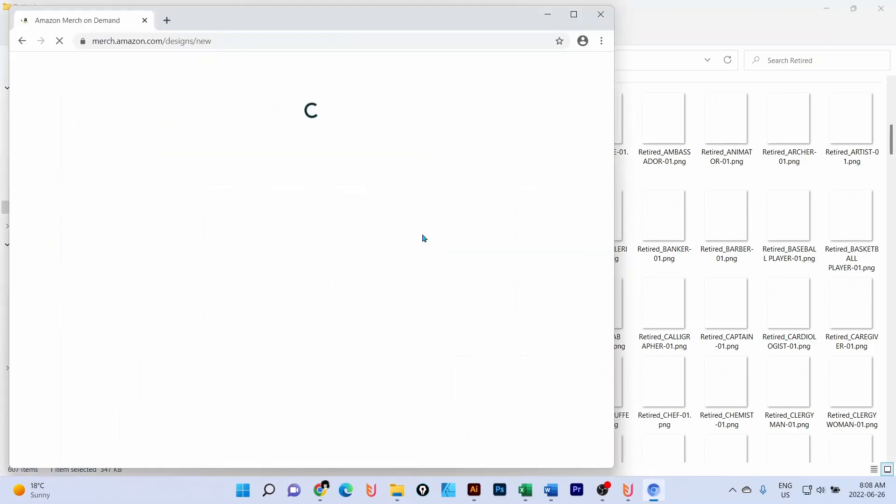